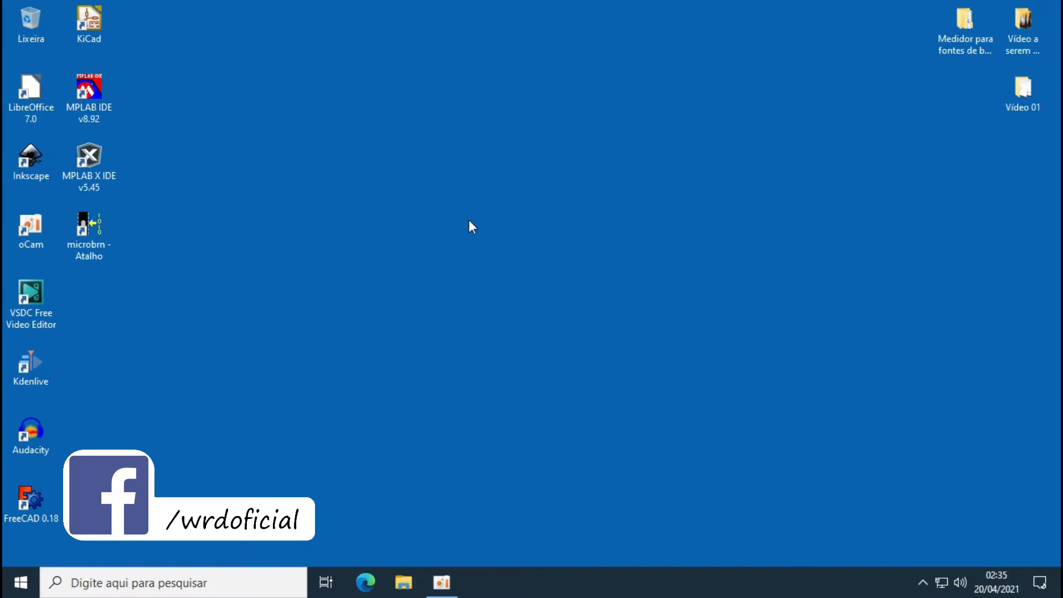
pyautogui.doubleClick(95, 21)
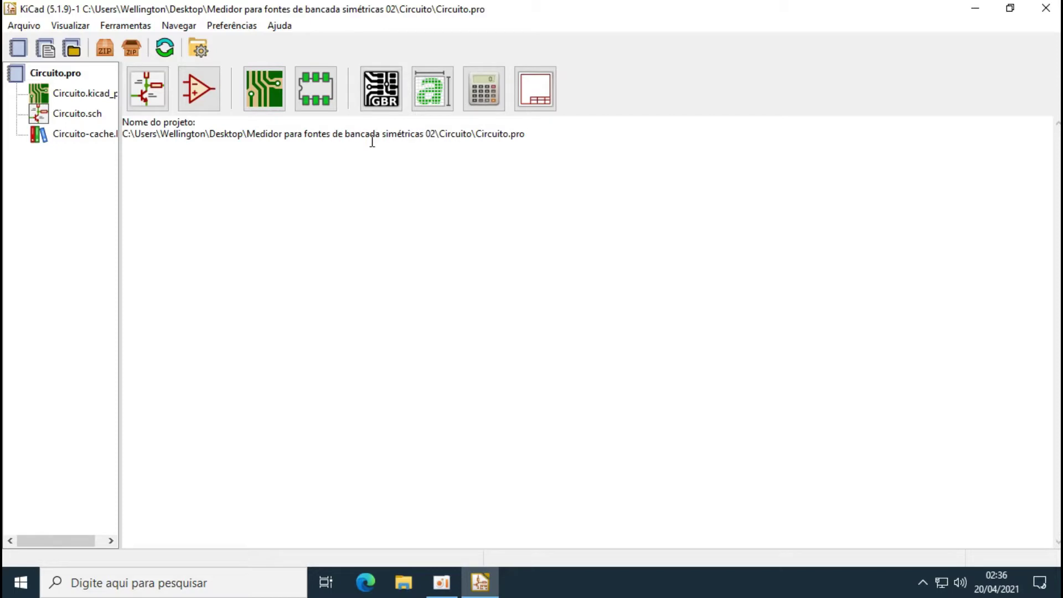
pyautogui.doubleClick(59, 115)
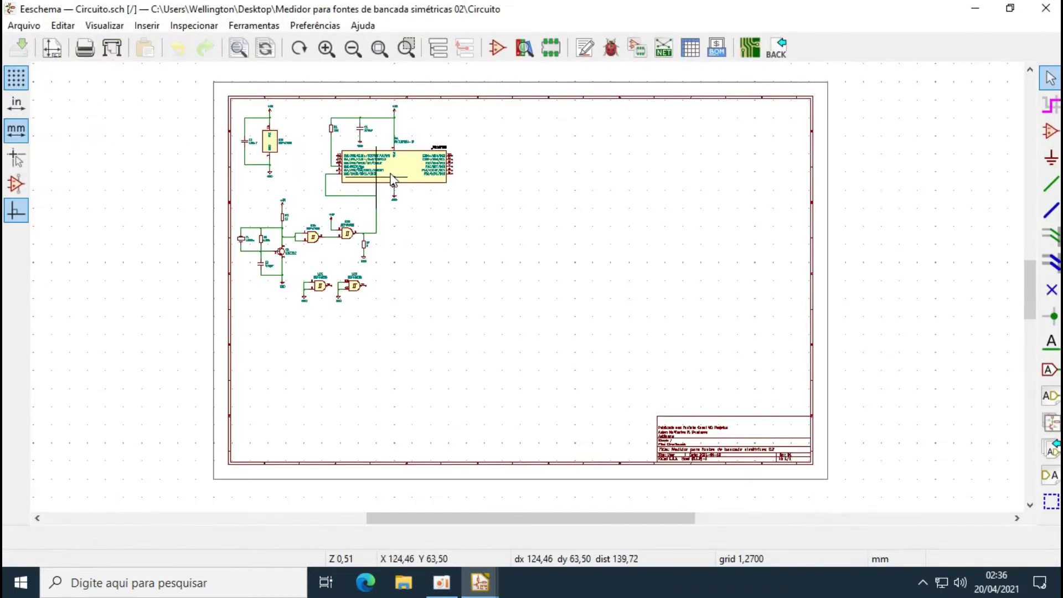
pyautogui.click(1053, 8)
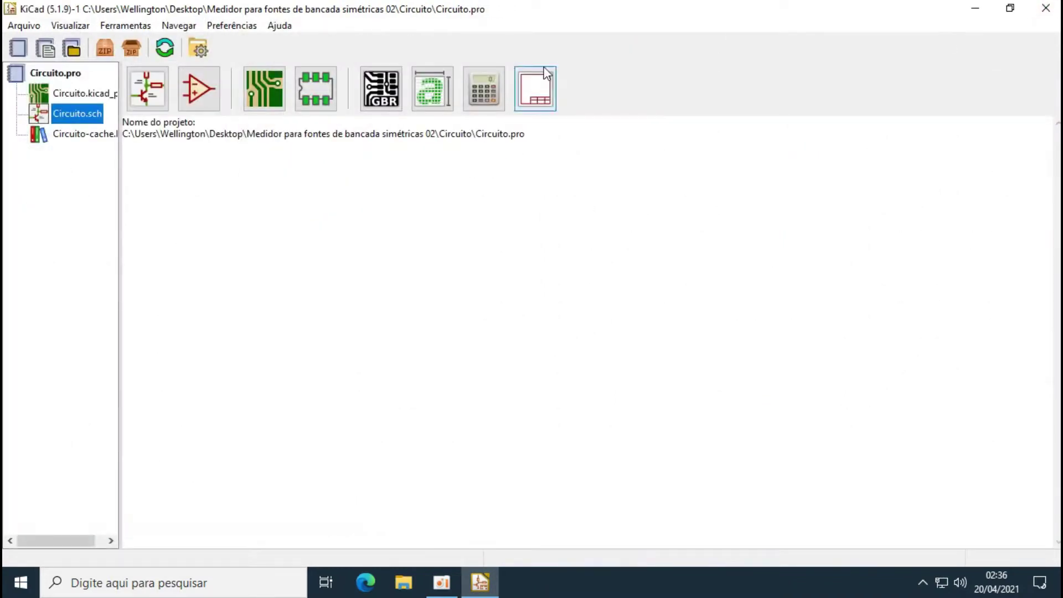
pyautogui.click(11, 23)
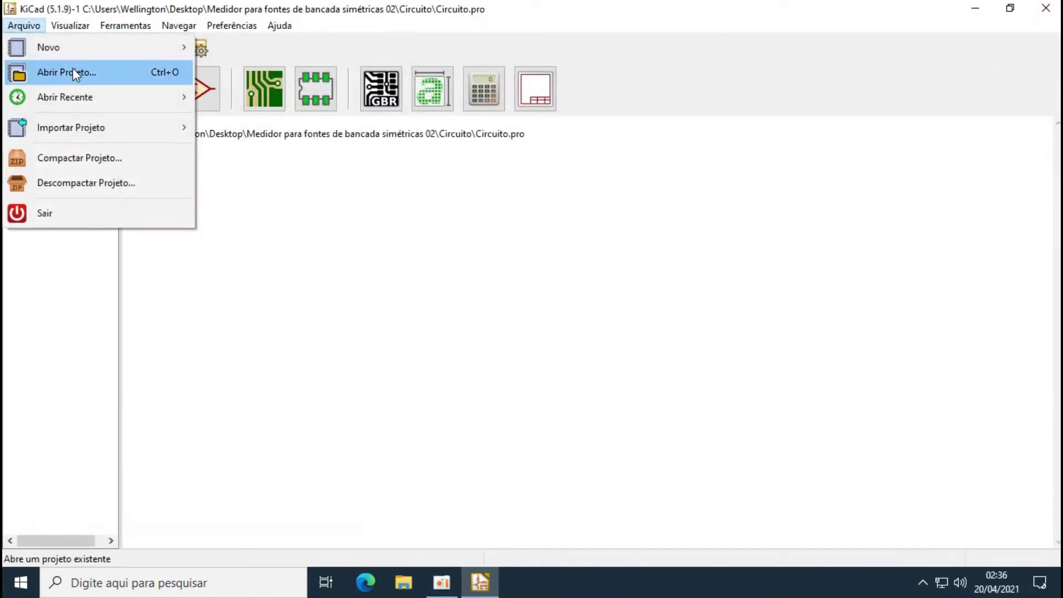
pyautogui.click(77, 77)
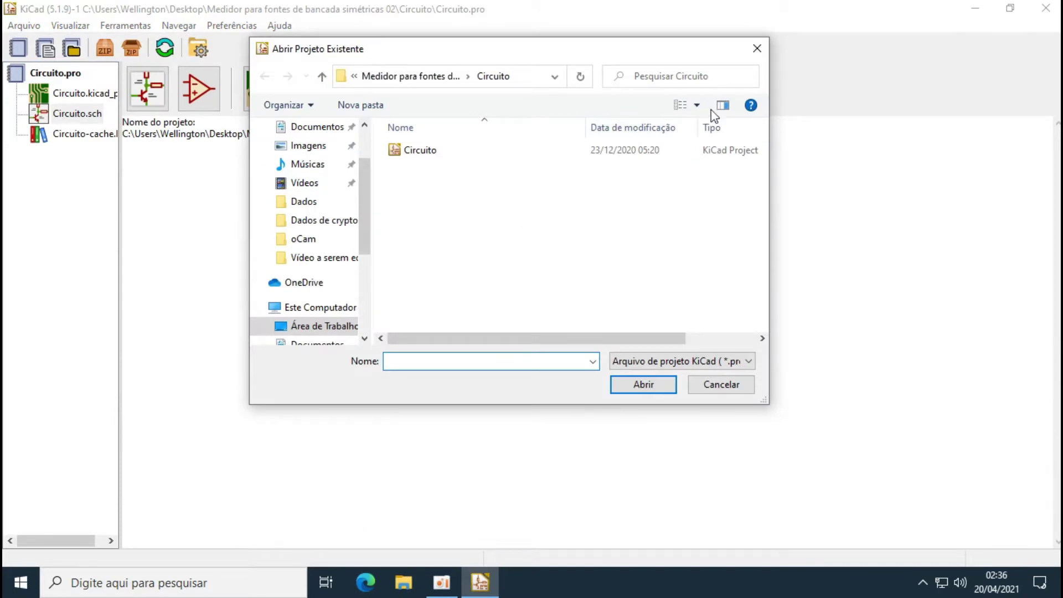
pyautogui.click(757, 49)
pyautogui.click(1044, 9)
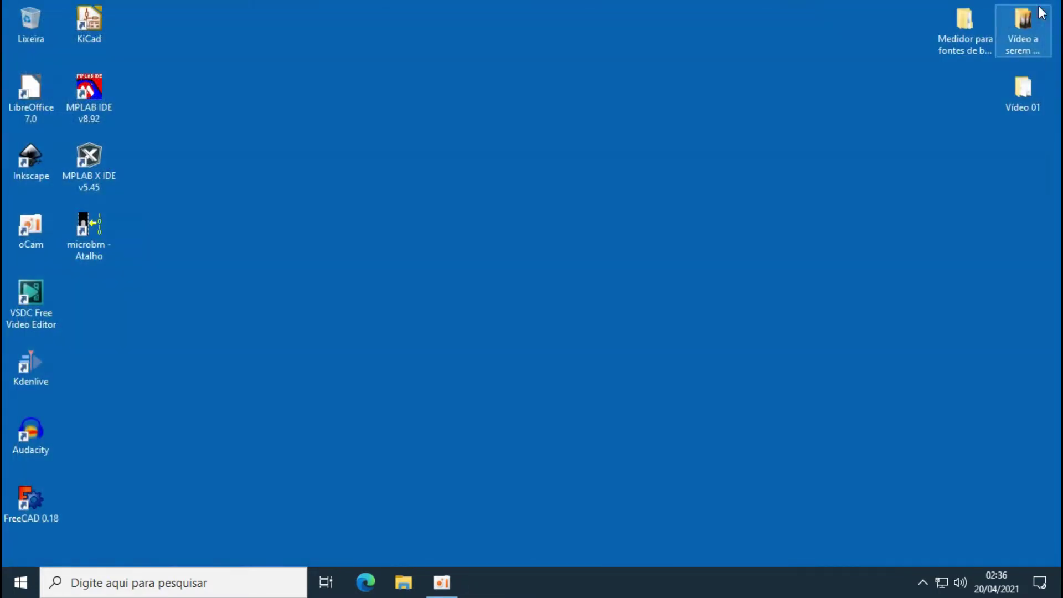
# Open the Circuito KiCad project from the desktop folder "Medidor para fontes de bancada simétricas 02" and open its schematic, Circuito.sch
pyautogui.doubleClick(966, 20)
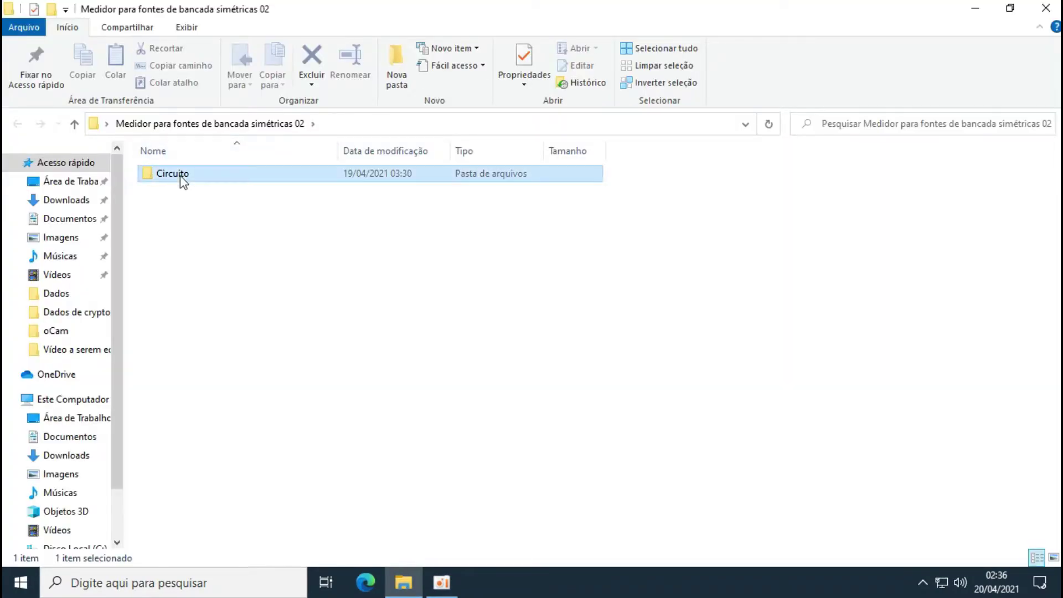
pyautogui.doubleClick(182, 176)
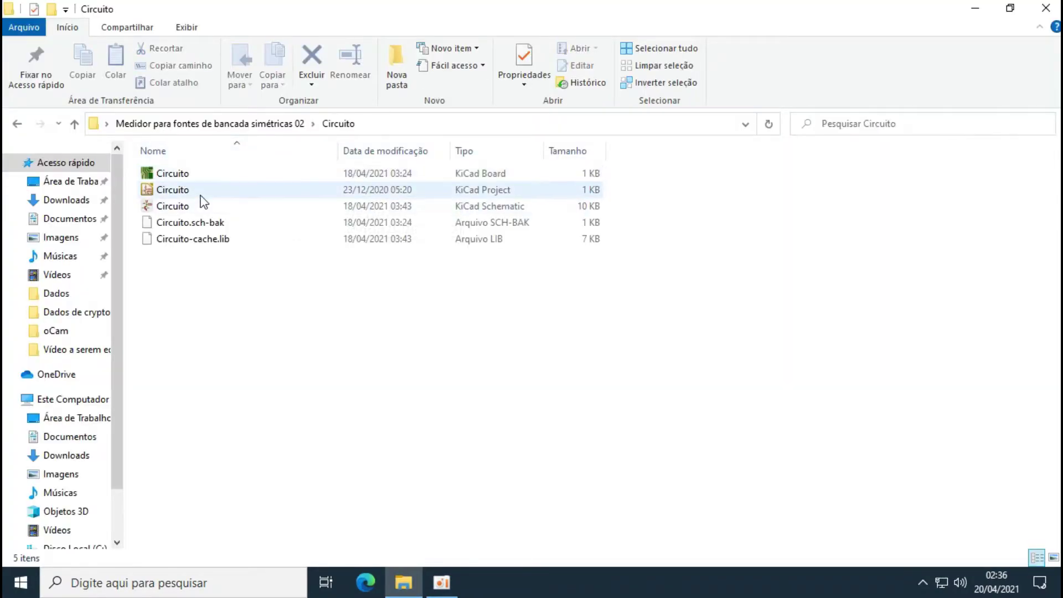
pyautogui.doubleClick(179, 190)
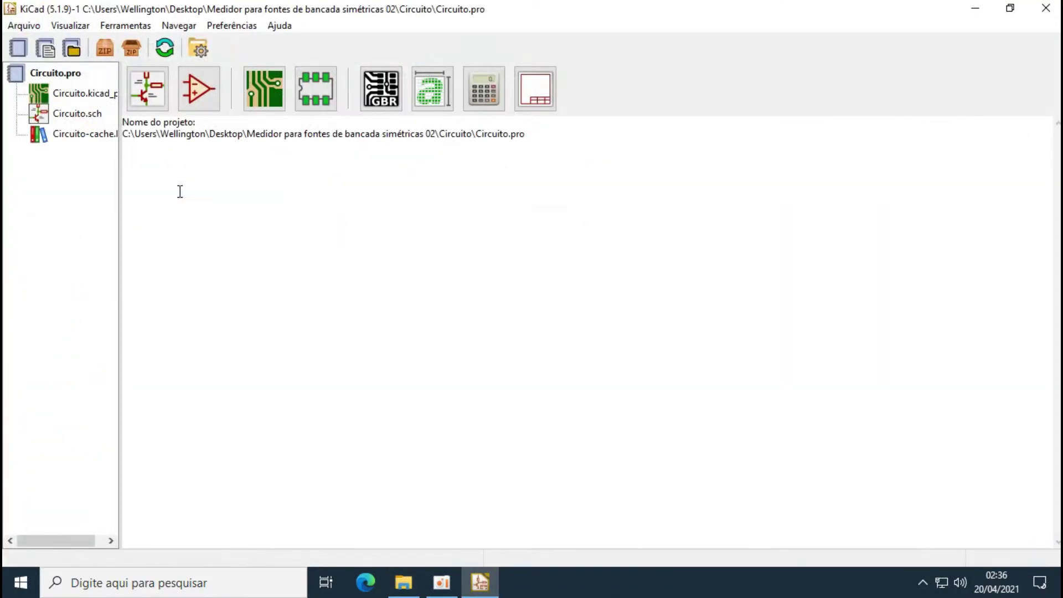
pyautogui.doubleClick(64, 116)
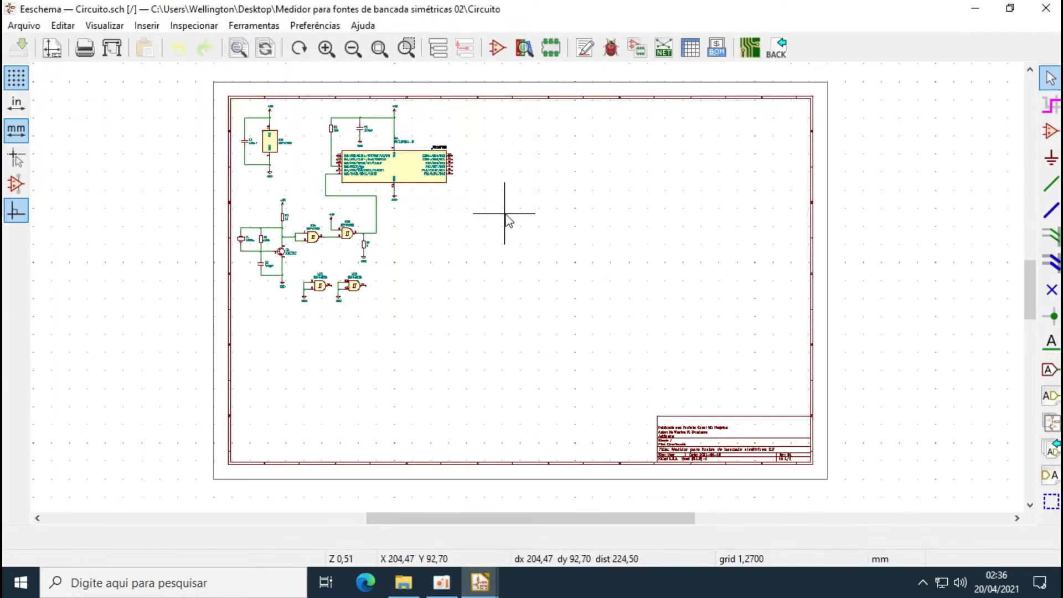
pyautogui.click(379, 48)
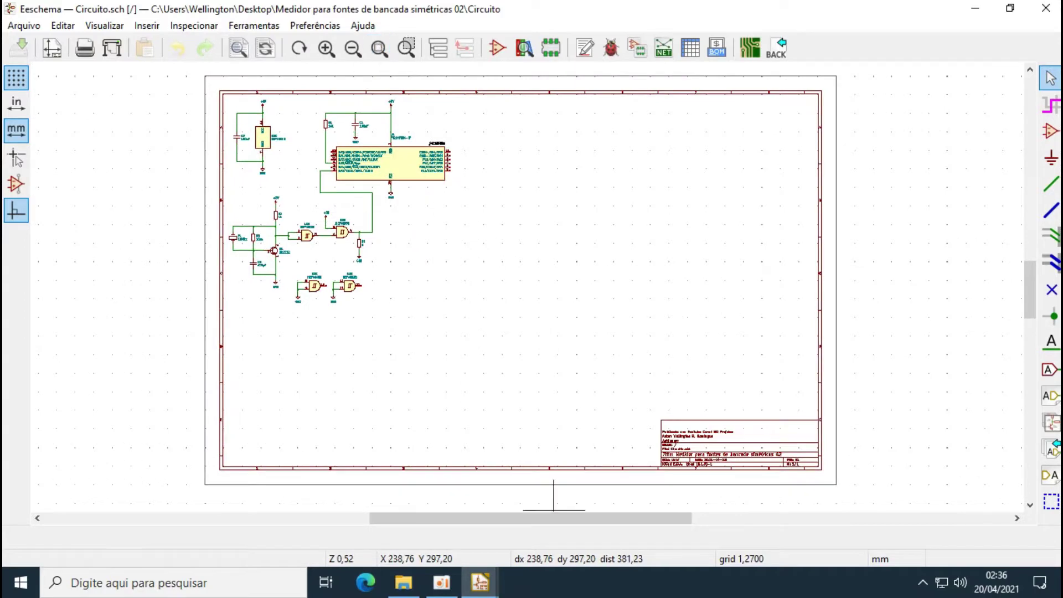
pyautogui.click(411, 586)
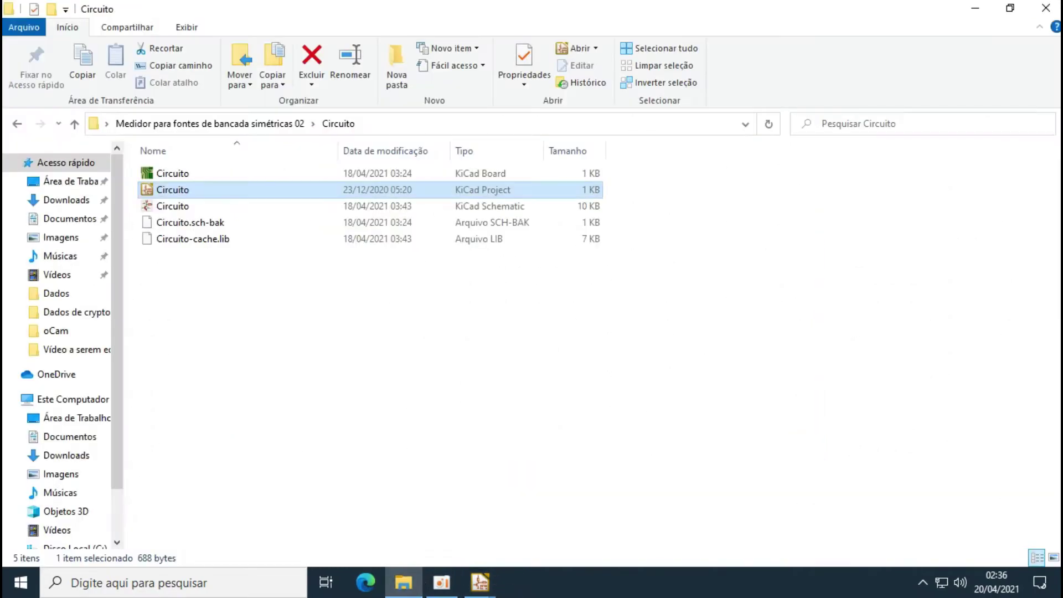
pyautogui.click(407, 584)
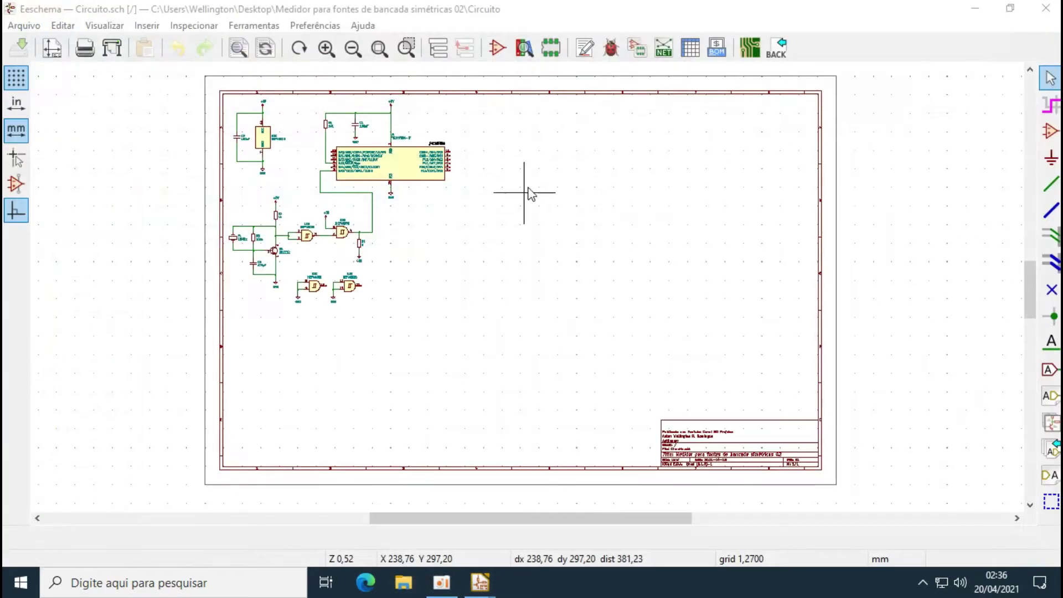
pyautogui.click(542, 19)
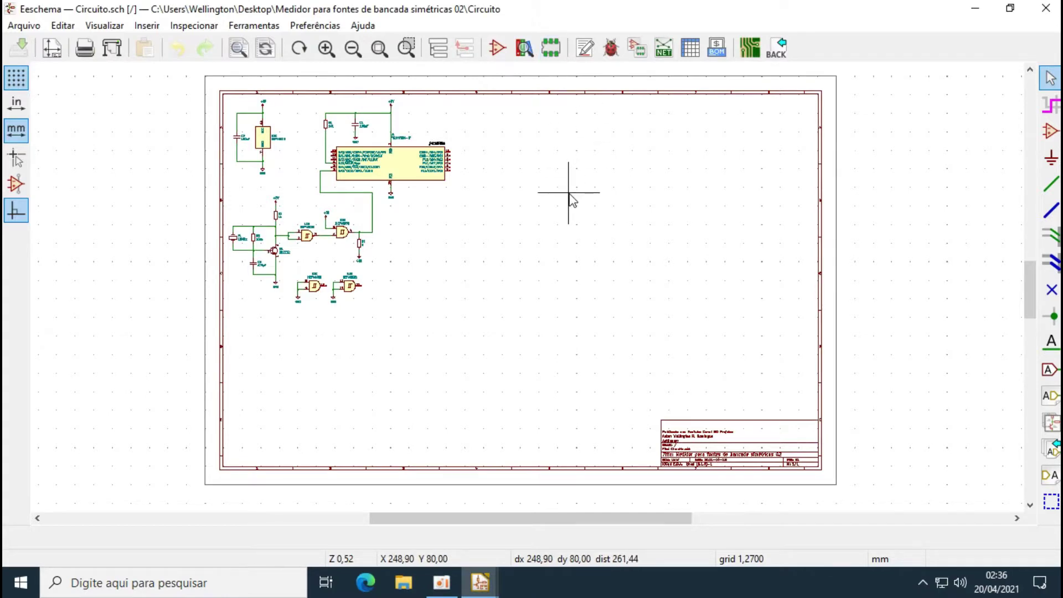
# Filter the symbol library for 595 and place a 74HC595 shift register from the 74xx library in the empty area beside the 16F688
pyautogui.click(1048, 134)
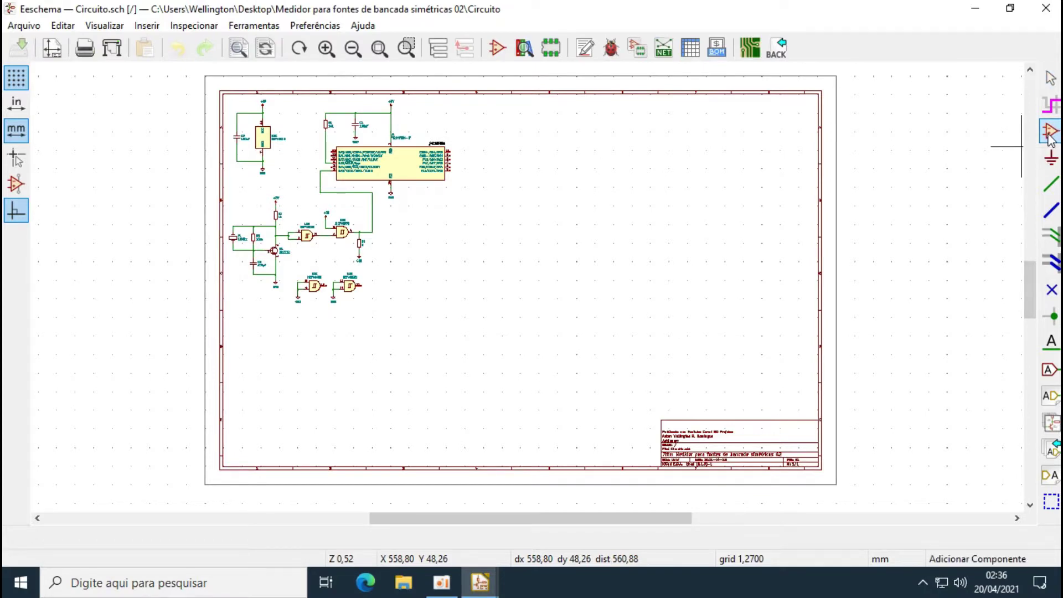
pyautogui.click(563, 210)
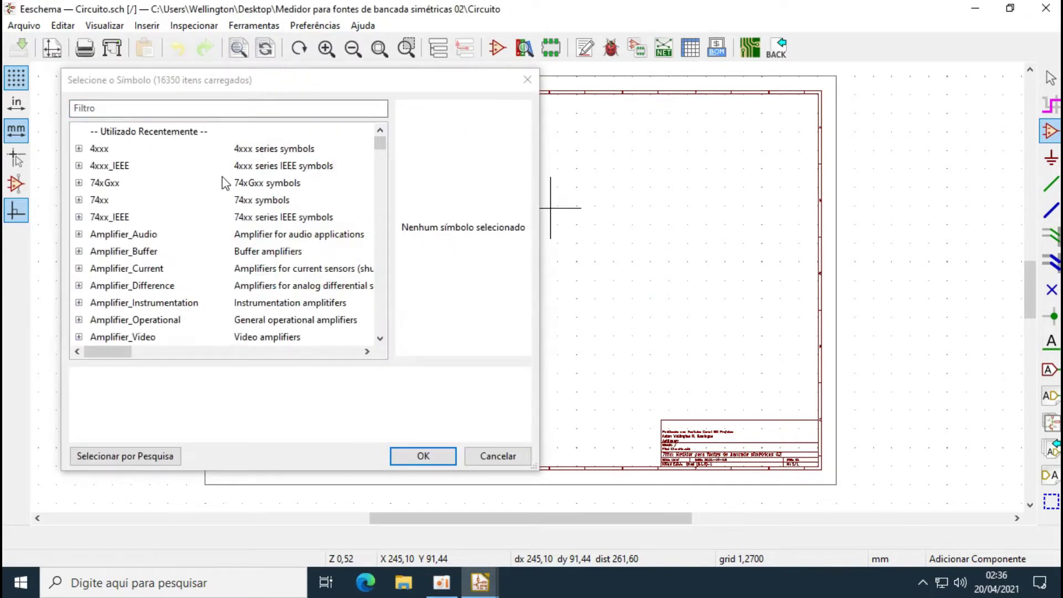
pyautogui.scroll(-20, 278, 179)
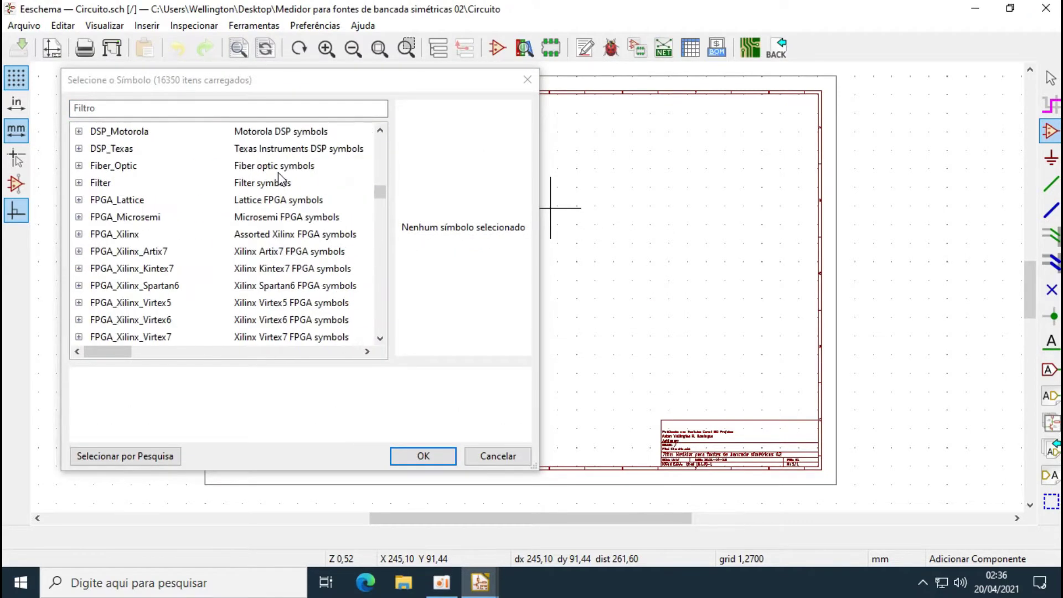
pyautogui.scroll(-20, 278, 179)
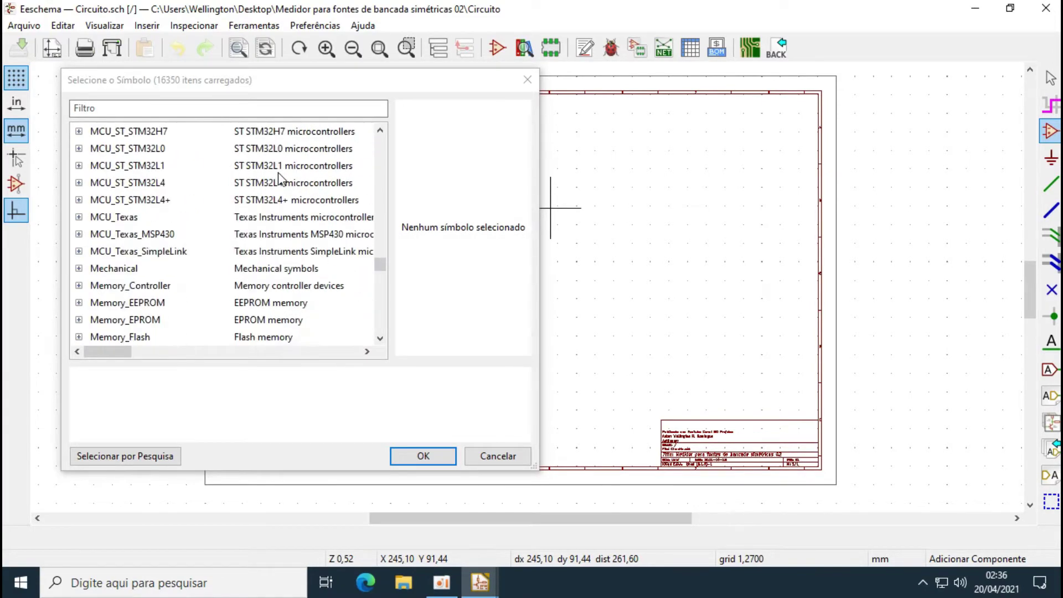
pyautogui.scroll(-8, 278, 178)
pyautogui.scroll(19, 278, 178)
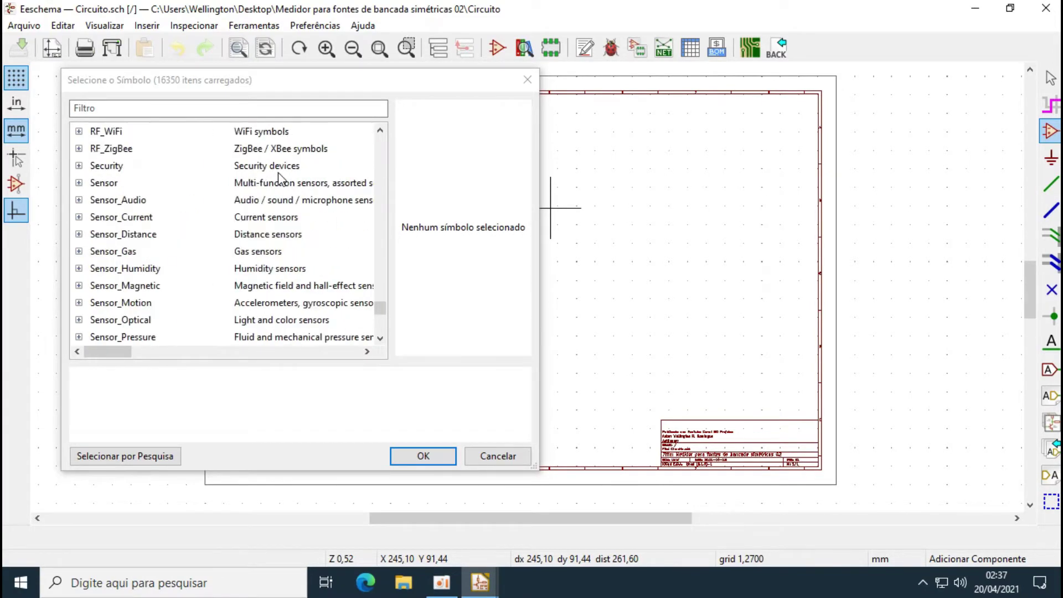
pyautogui.scroll(20, 278, 179)
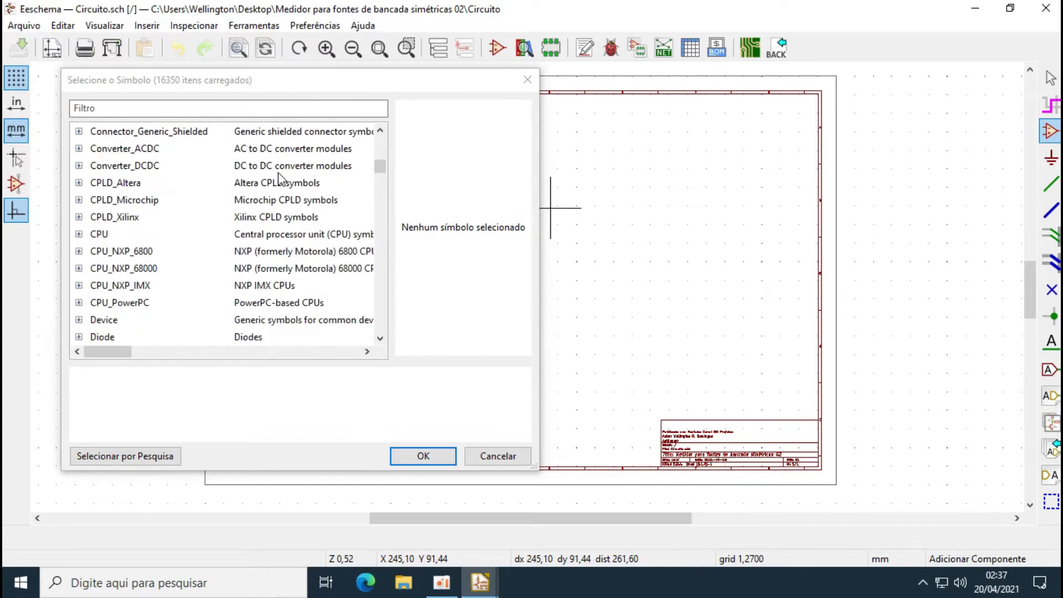
pyautogui.click(288, 107)
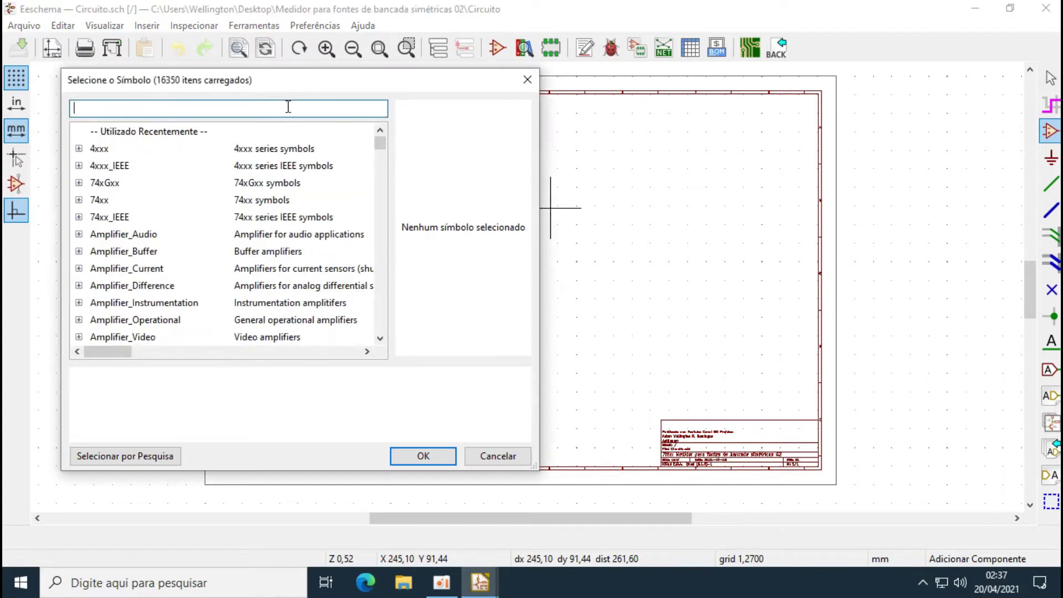
pyautogui.write('595')
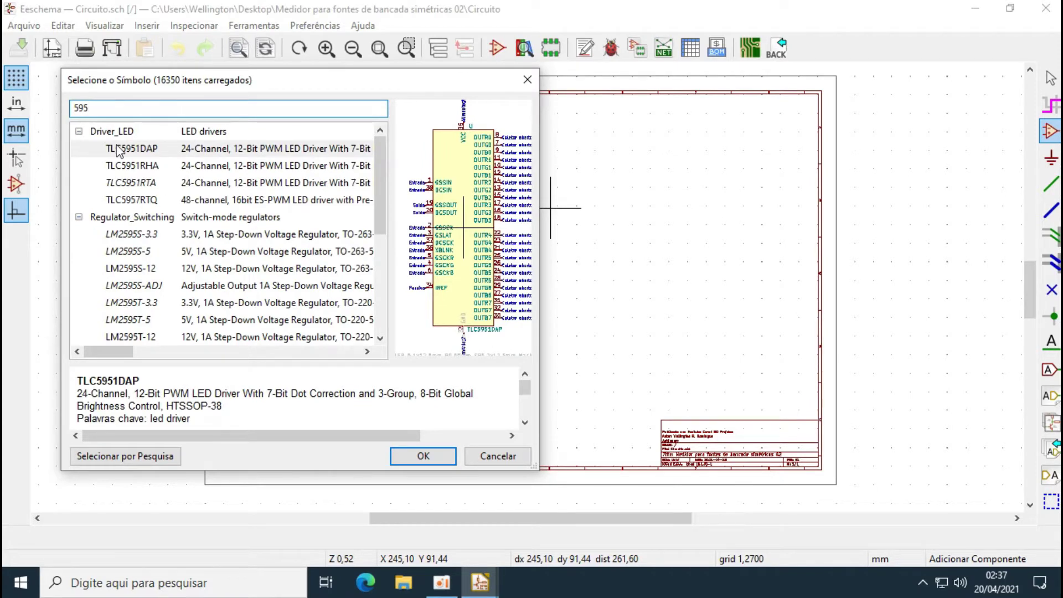
pyautogui.scroll(-3, 172, 213)
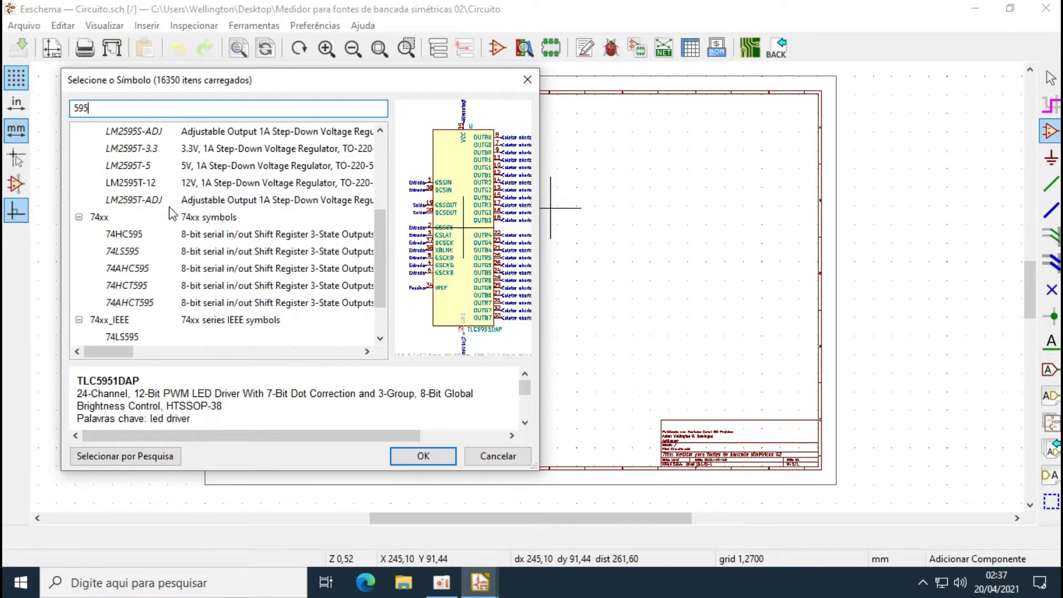
pyautogui.click(121, 238)
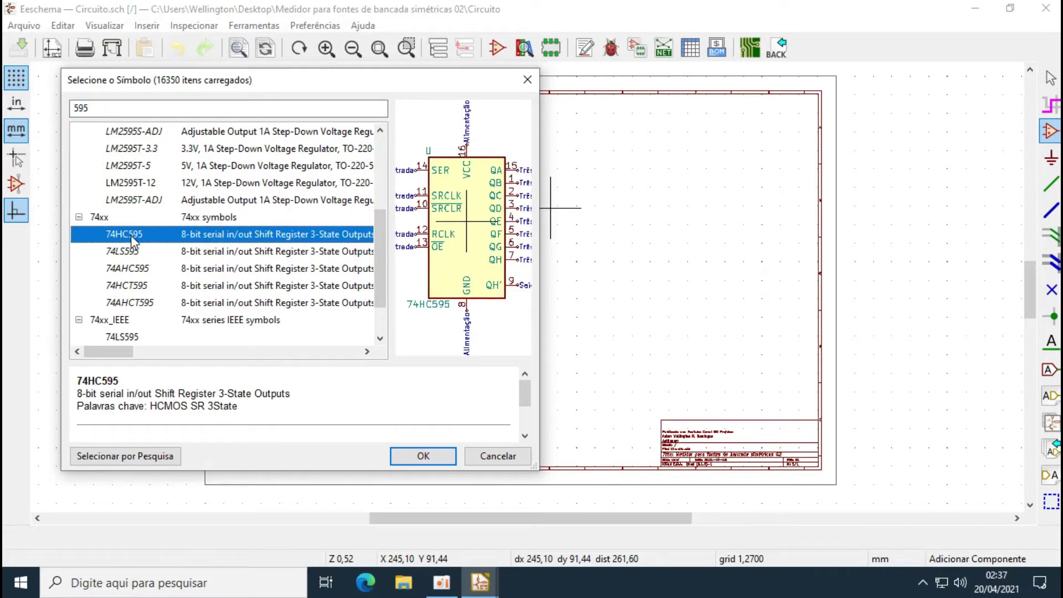
pyautogui.click(423, 456)
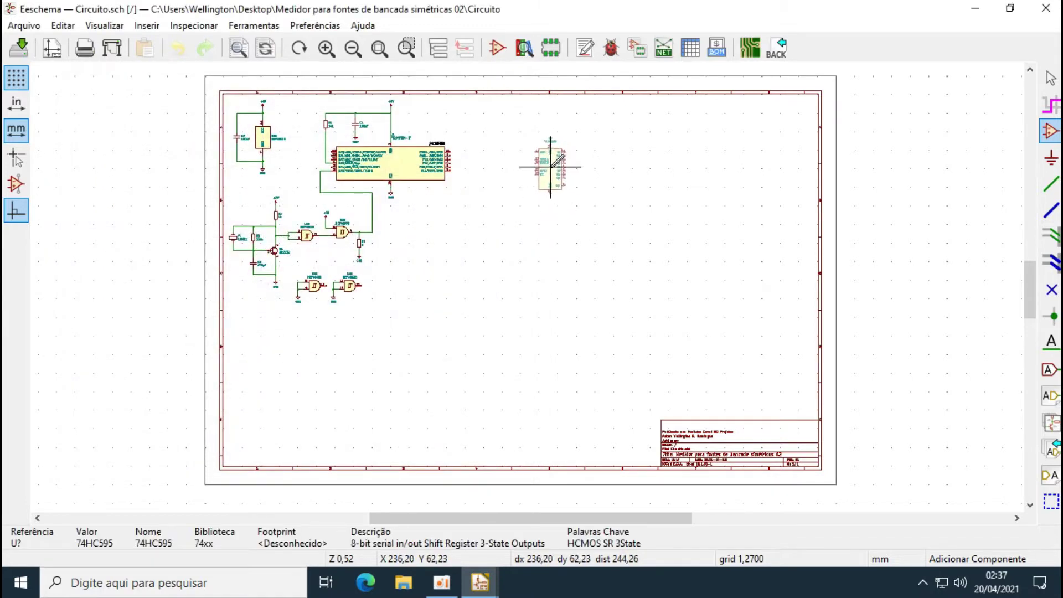
pyautogui.click(550, 169)
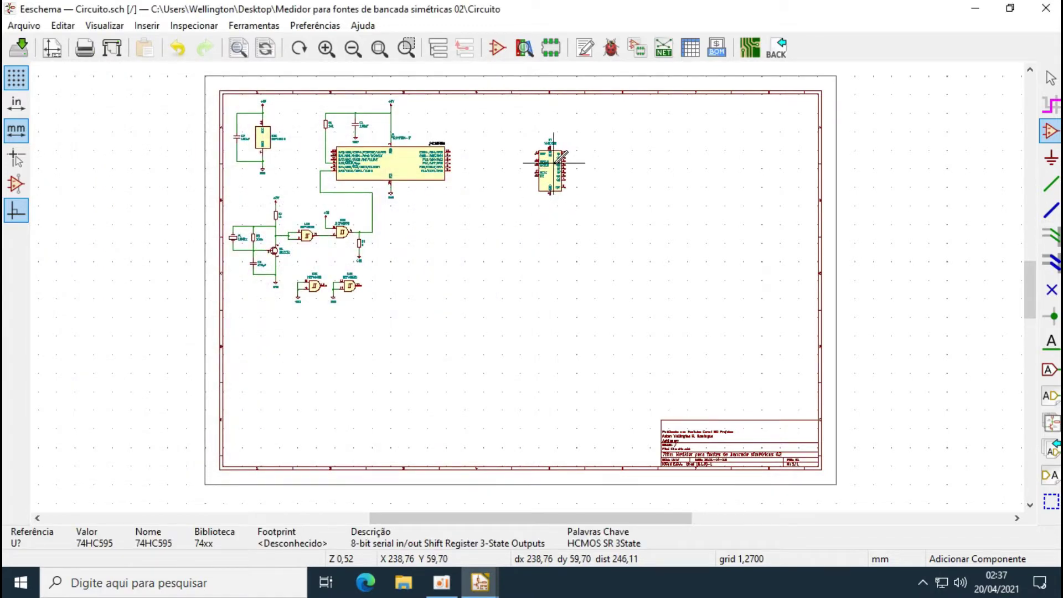
# Set the reference of the placed 74HC595 symbol to U3
pyautogui.scroll(5, 554, 166)
pyautogui.scroll(-1, 554, 249)
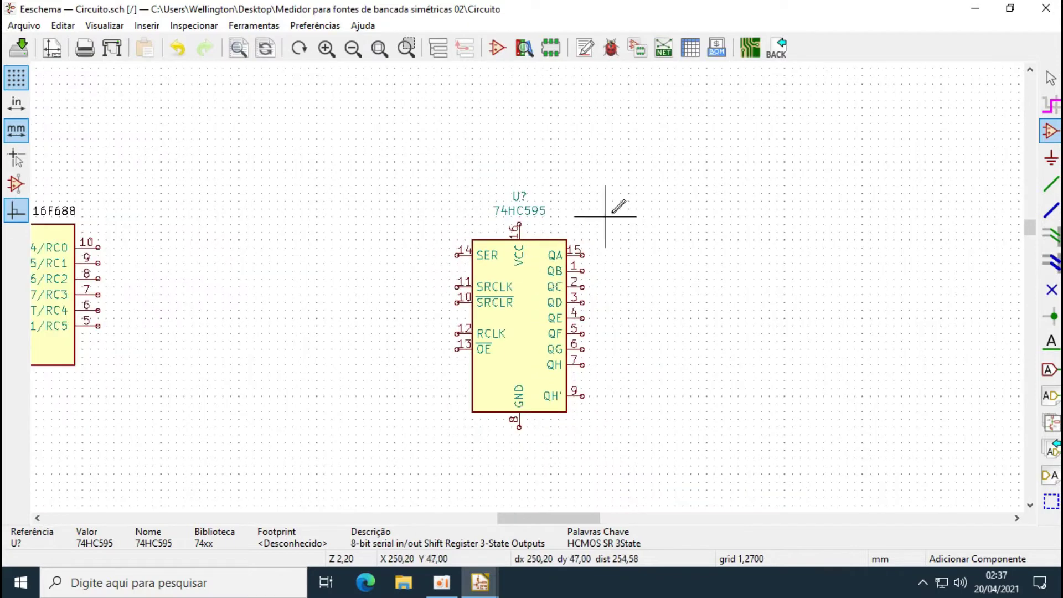
pyautogui.click(1051, 78)
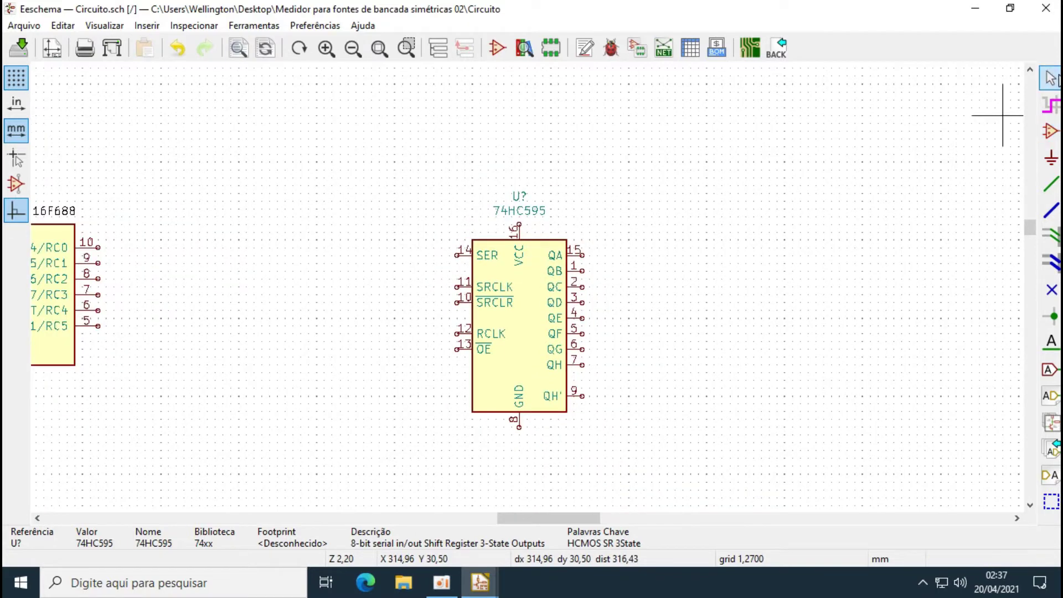
pyautogui.doubleClick(520, 196)
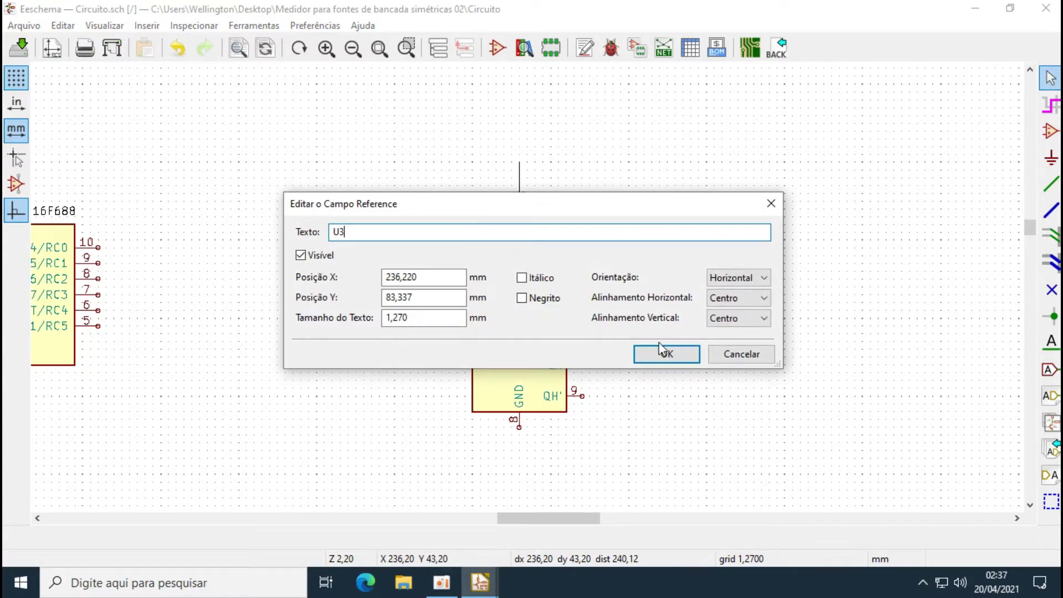
pyautogui.click(664, 354)
# Set the horizontal alignment of both the U3 reference and the 74HC595 value text to Esquerda
pyautogui.doubleClick(519, 198)
pyautogui.click(720, 299)
pyautogui.click(731, 311)
pyautogui.click(686, 354)
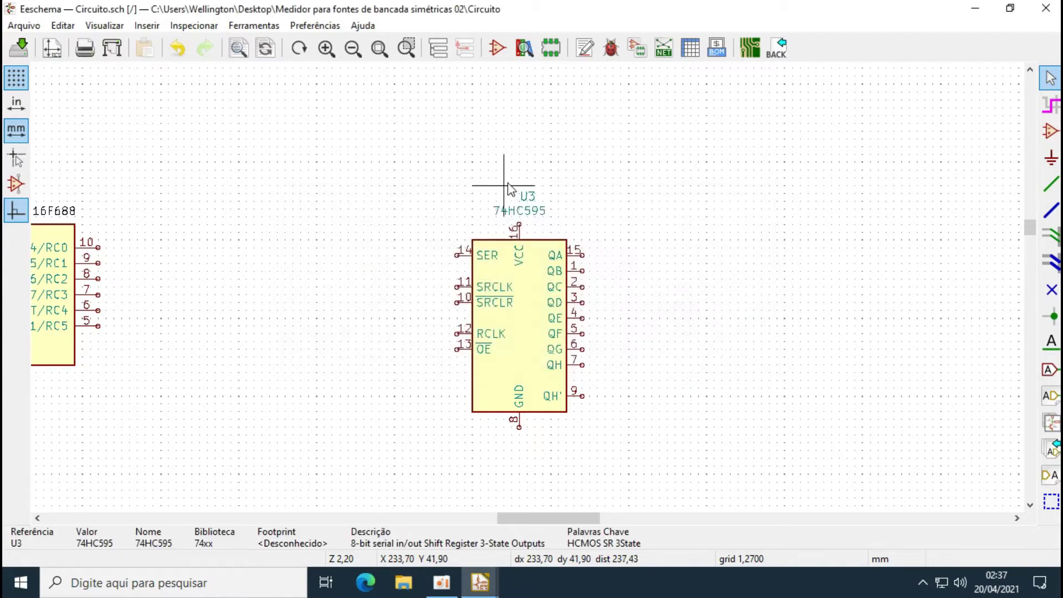
pyautogui.doubleClick(537, 212)
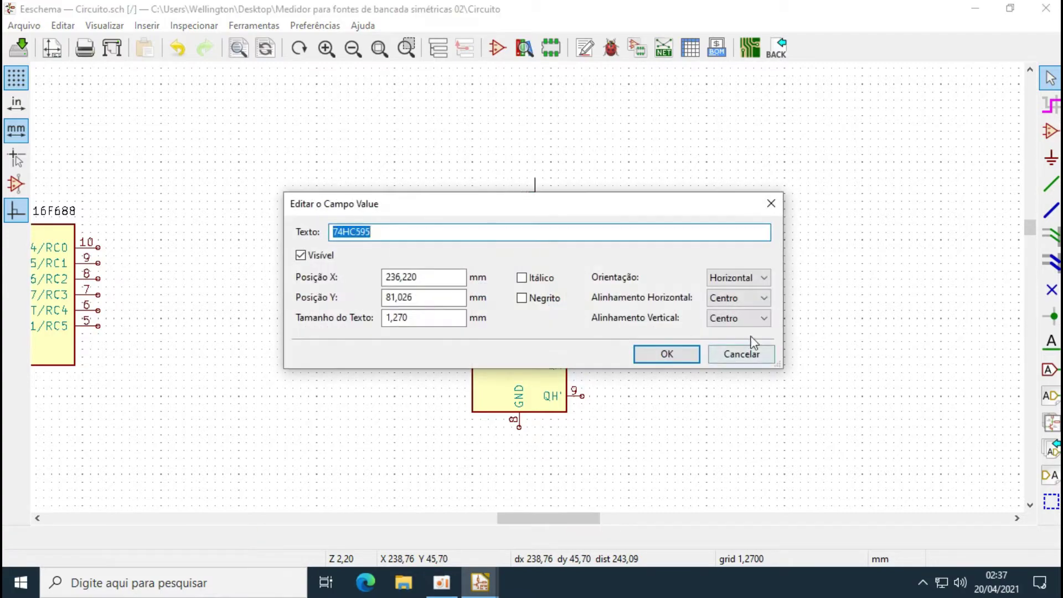
pyautogui.click(742, 299)
pyautogui.click(728, 311)
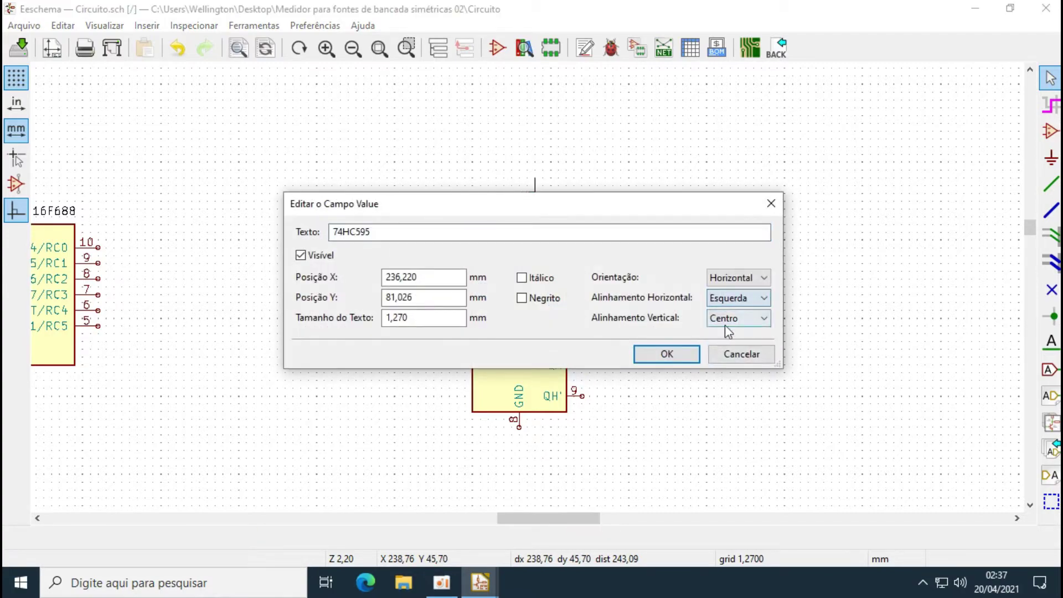
pyautogui.click(682, 355)
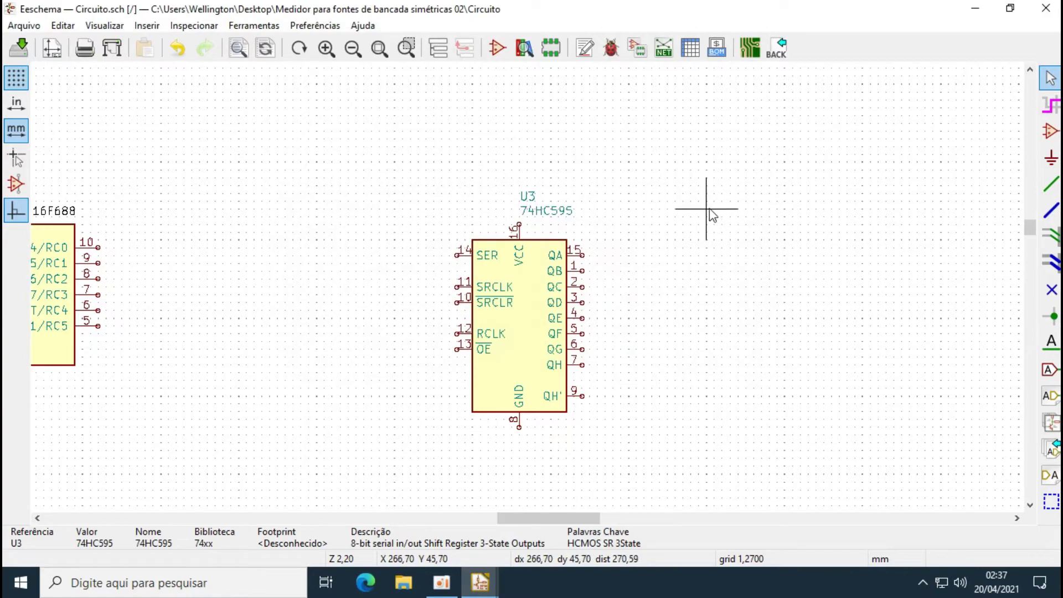
# Filter the symbol library for C and place an unpolarized capacitor from the Device library just above the 74HC595
pyautogui.click(1051, 131)
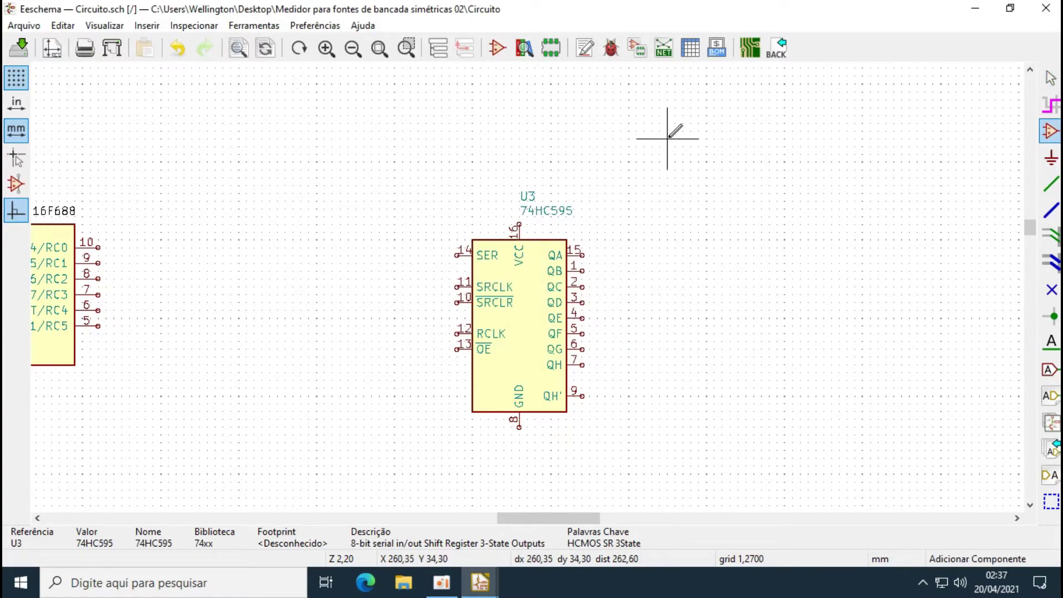
pyautogui.click(668, 138)
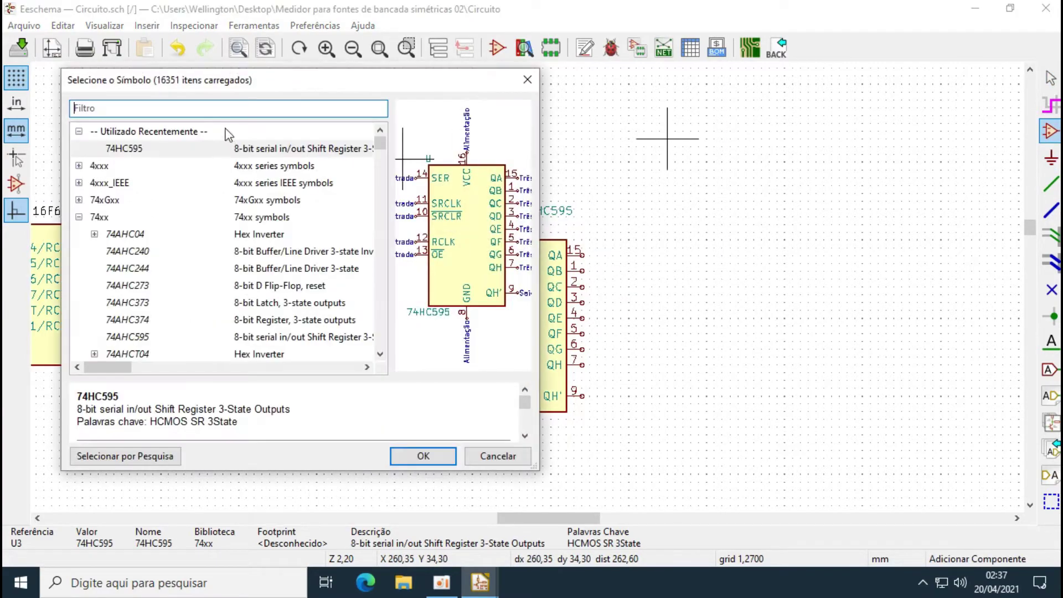
pyautogui.write('c')
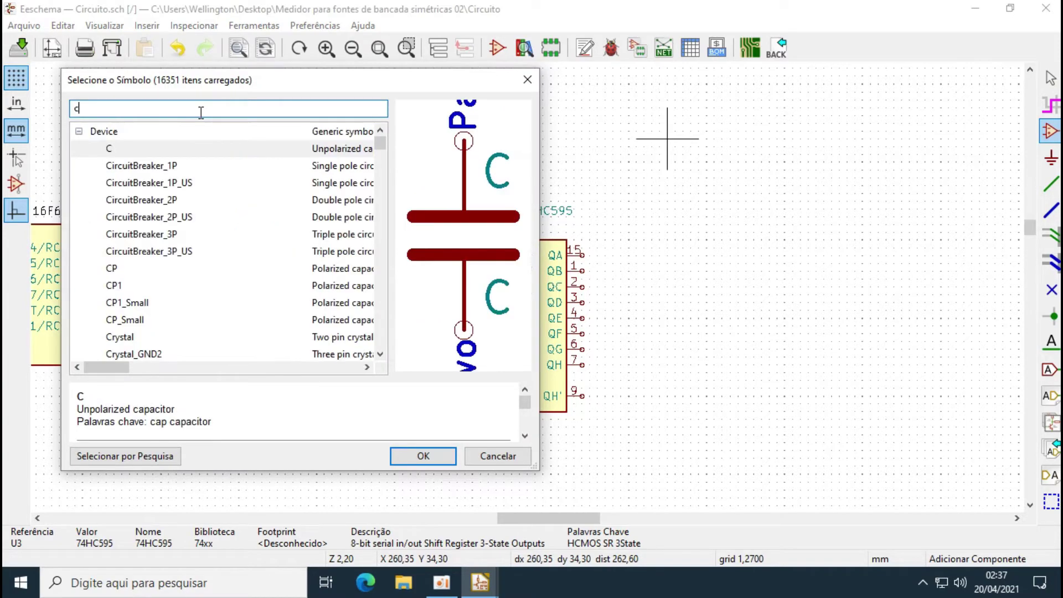
pyautogui.click(111, 154)
pyautogui.click(438, 459)
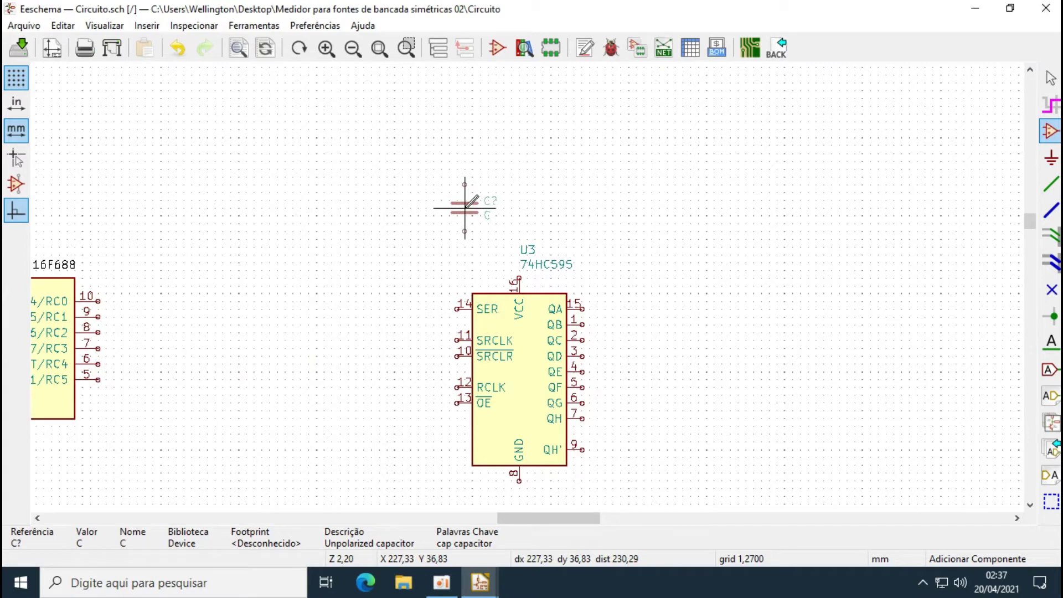
pyautogui.click(465, 202)
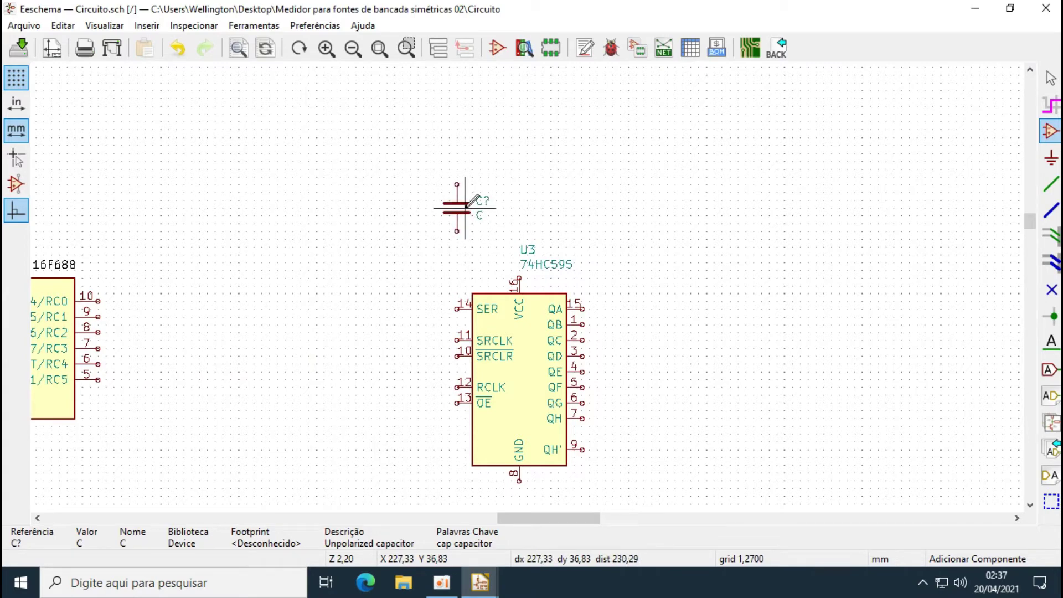
pyautogui.click(1050, 78)
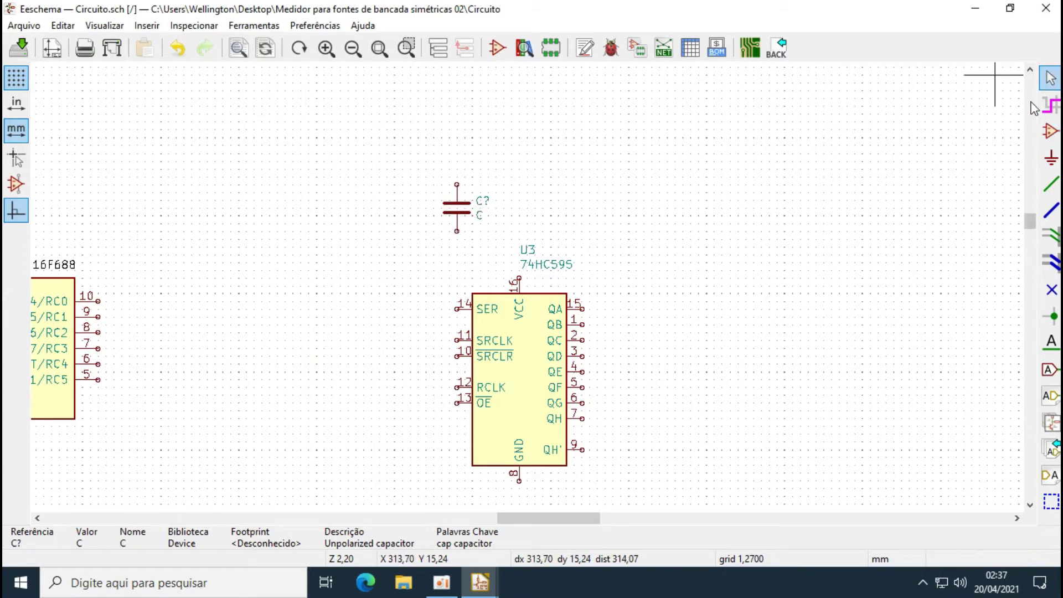
# Place a +5V power symbol from the power library above U3, in line with its VCC pin
pyautogui.click(1052, 160)
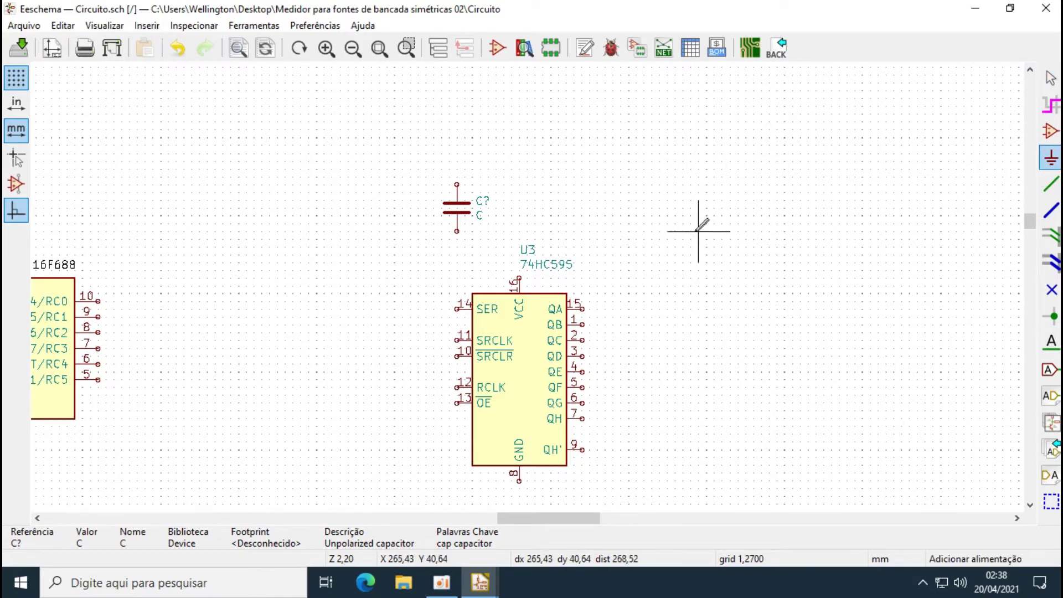
pyautogui.click(644, 192)
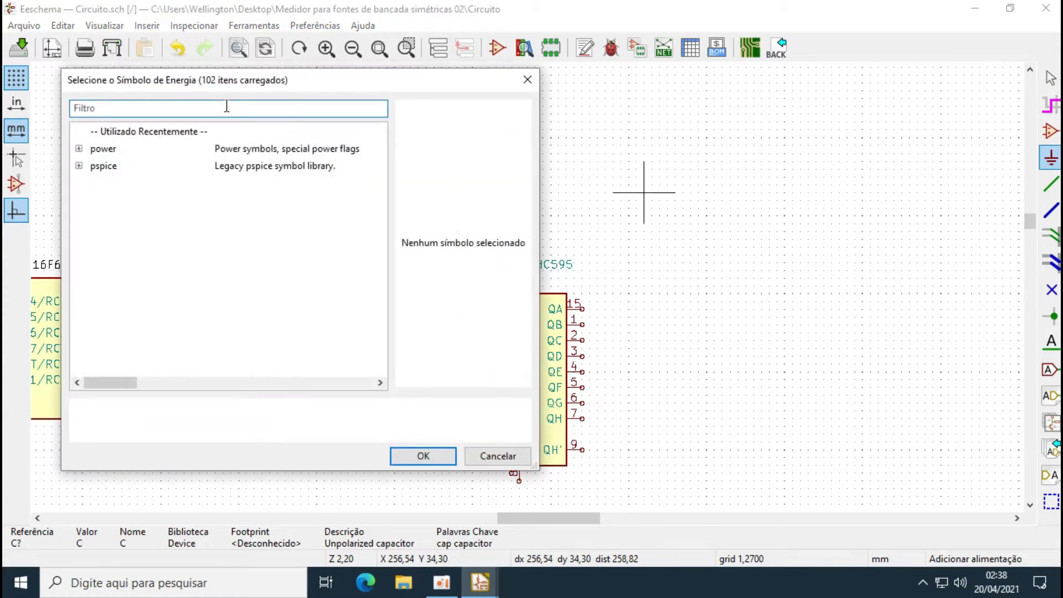
pyautogui.write('5')
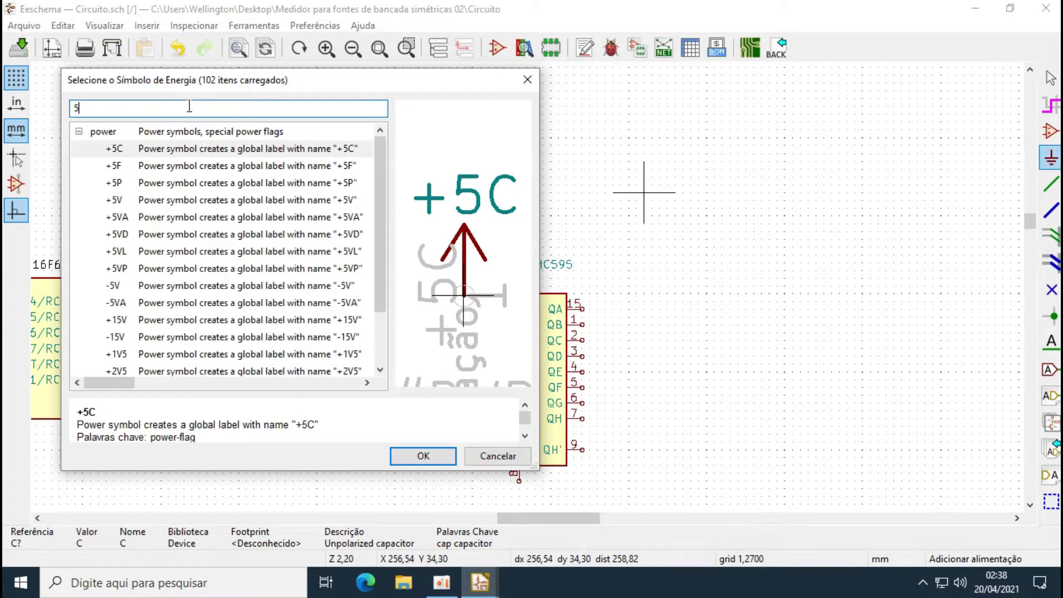
pyautogui.click(127, 203)
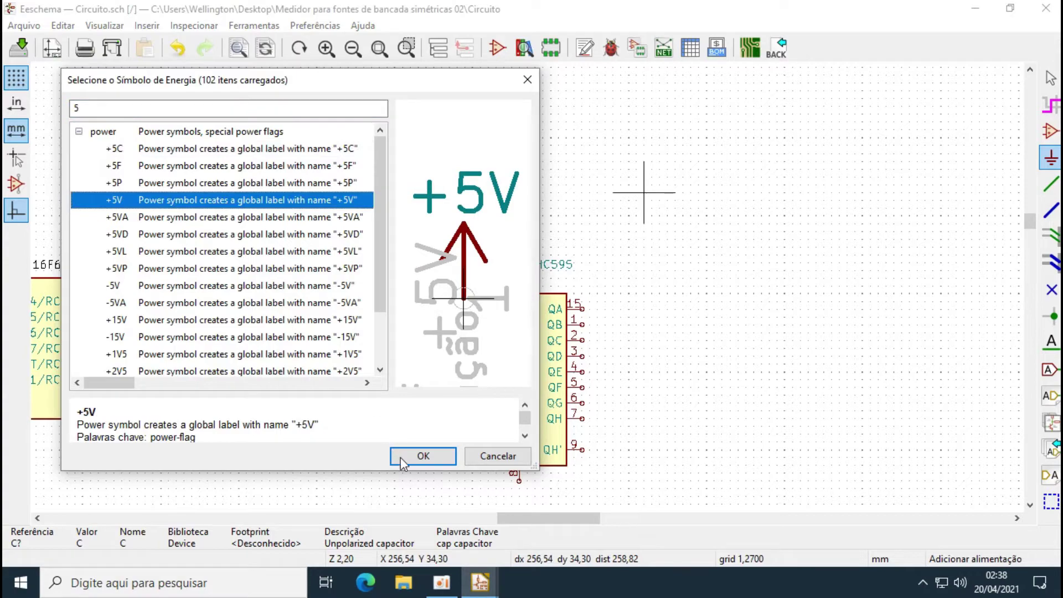
pyautogui.click(424, 456)
pyautogui.click(519, 137)
# Place two GND power symbols, one under the new capacitor and one under U3's GND pin
pyautogui.click(643, 209)
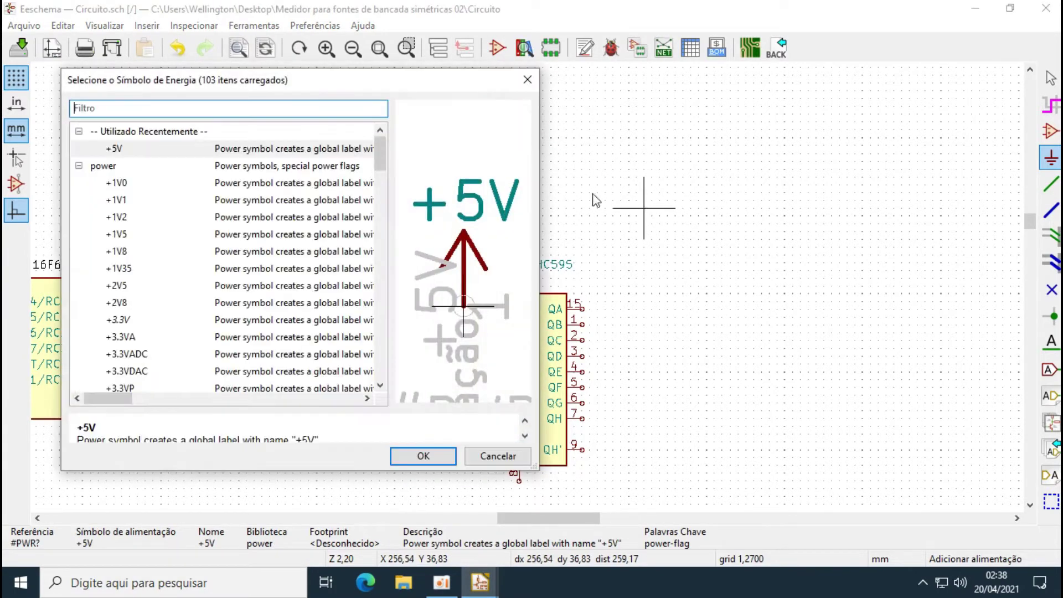
pyautogui.write('gnd')
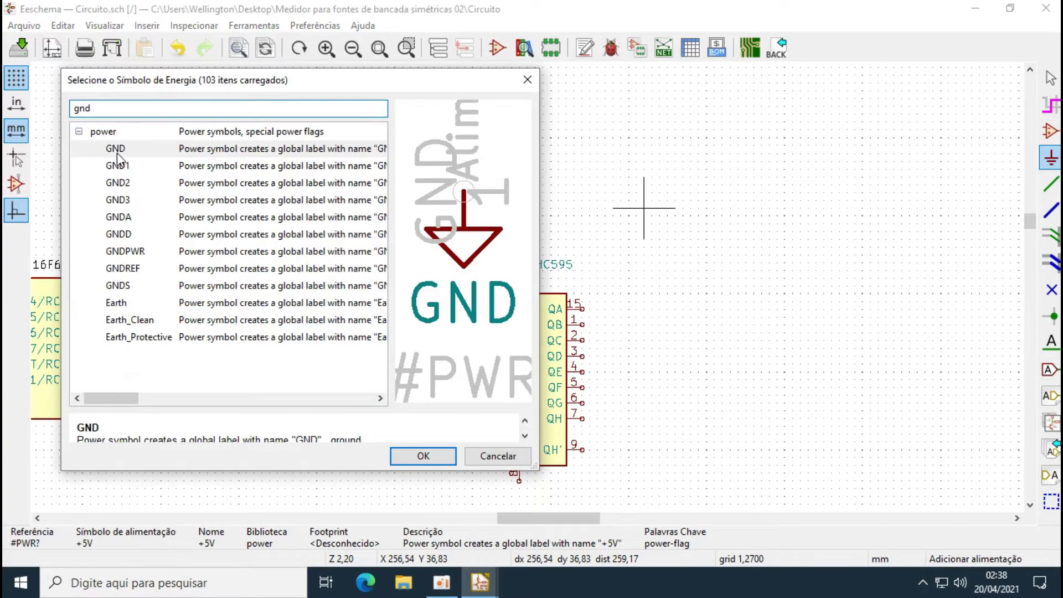
pyautogui.click(116, 151)
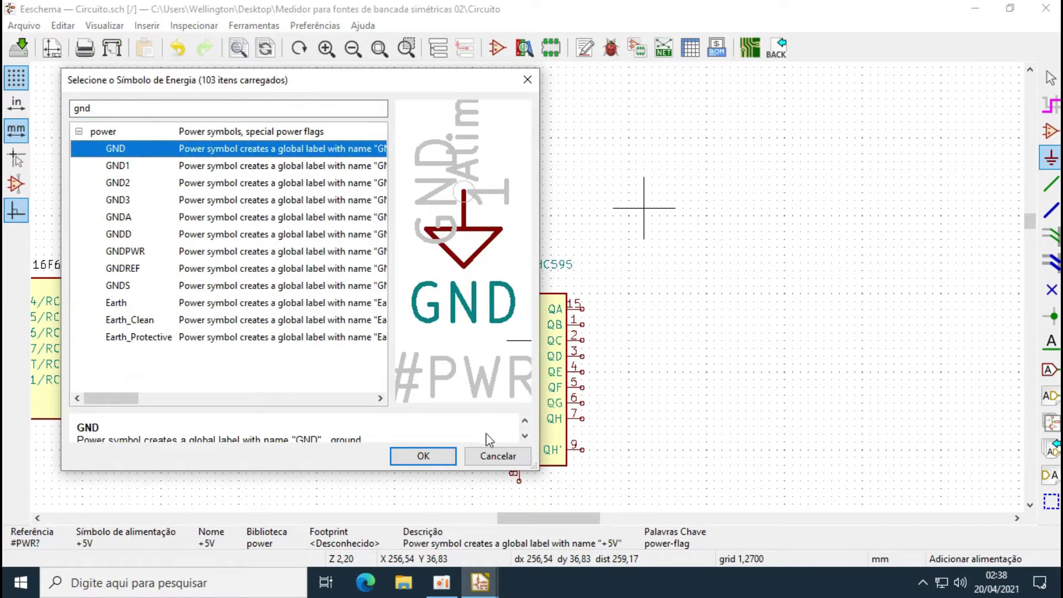
pyautogui.click(424, 456)
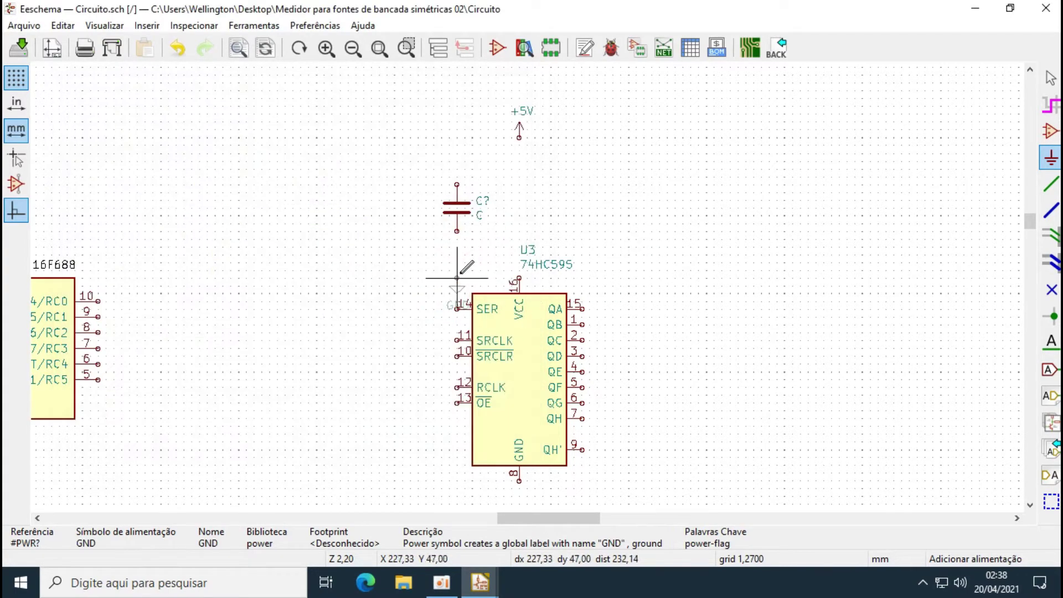
pyautogui.click(458, 254)
pyautogui.click(636, 192)
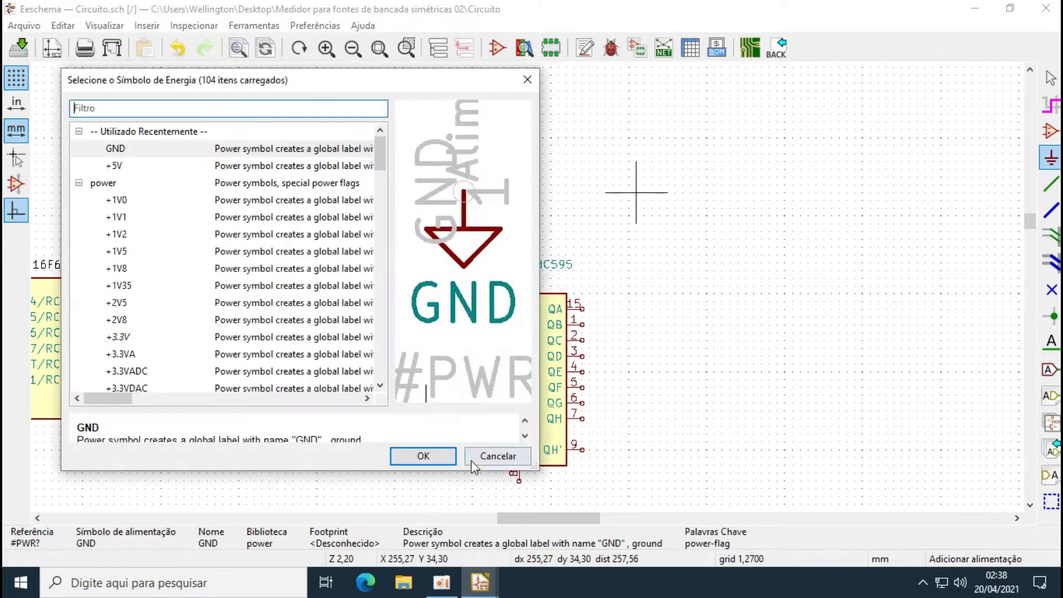
pyautogui.click(423, 456)
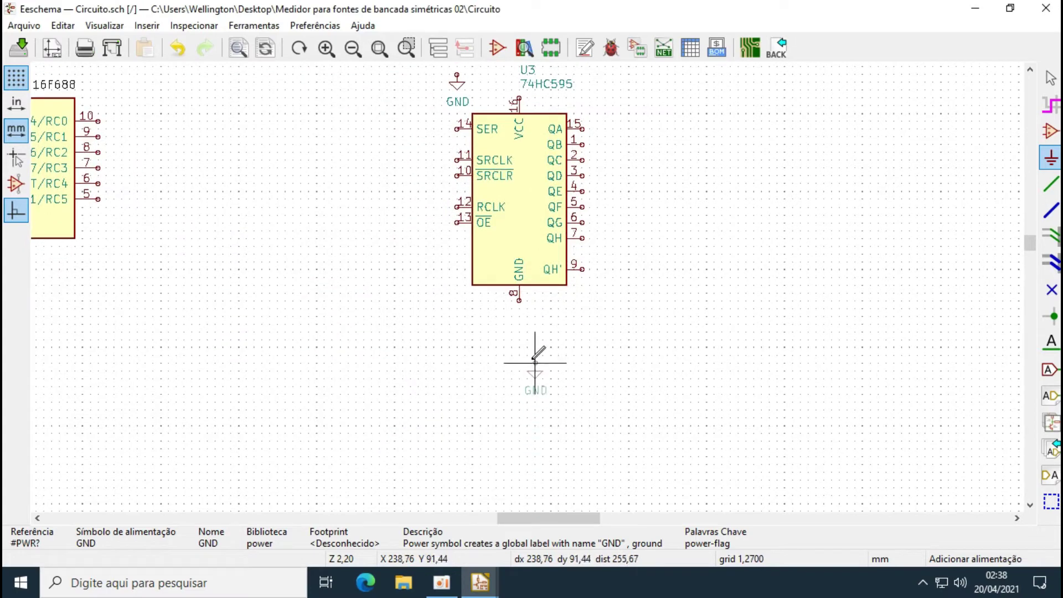
pyautogui.click(519, 363)
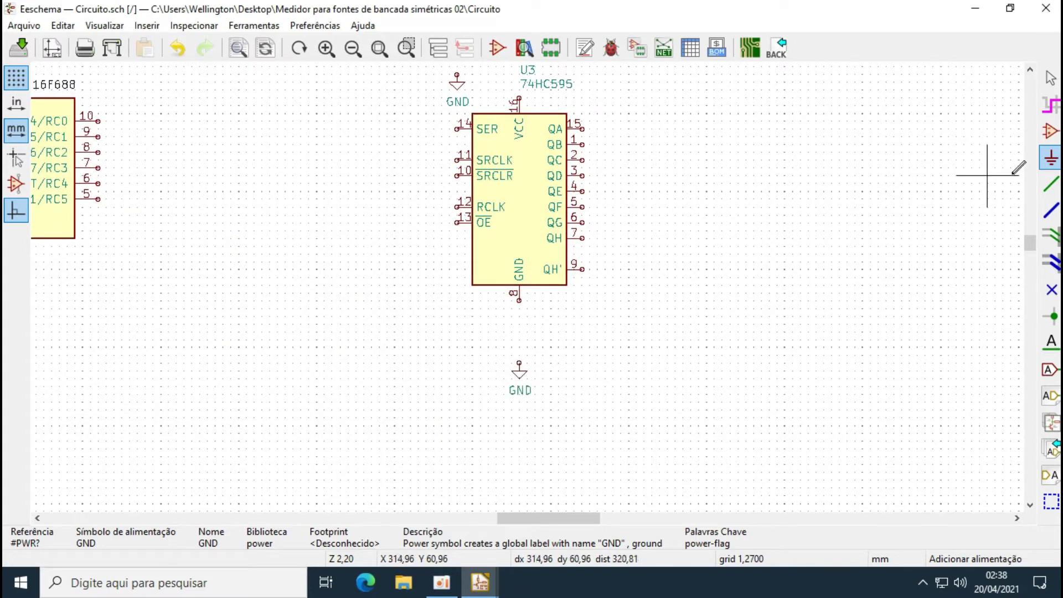
# Move the new capacitor and the GND symbol under it together up by about 1.27 mm, away from U3
pyautogui.click(1050, 184)
pyautogui.scroll(4, 554, 138)
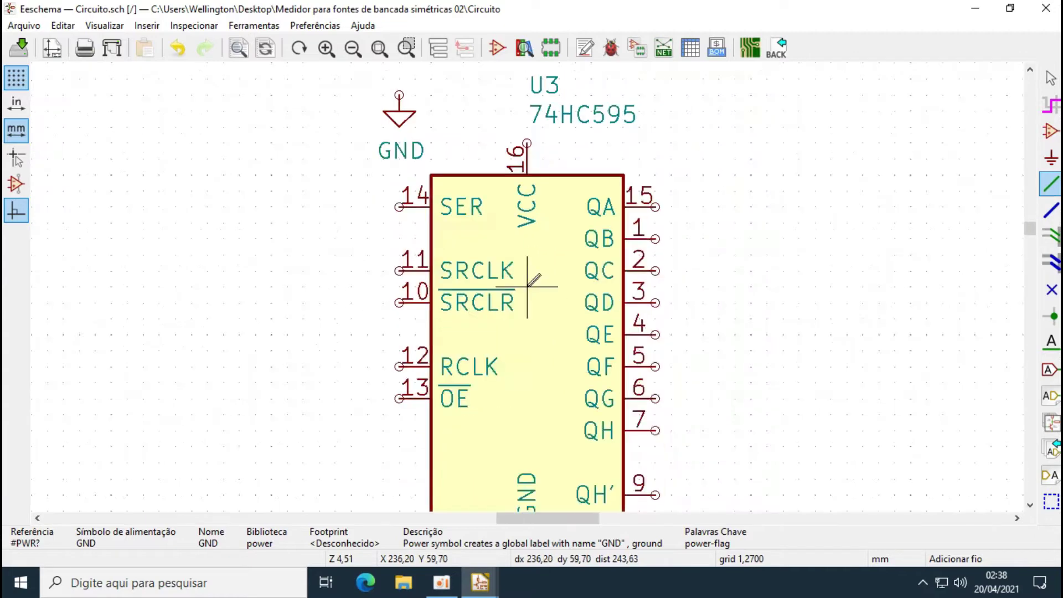
pyautogui.scroll(-4, 533, 282)
pyautogui.moveTo(427, 119); pyautogui.dragTo(492, 205)
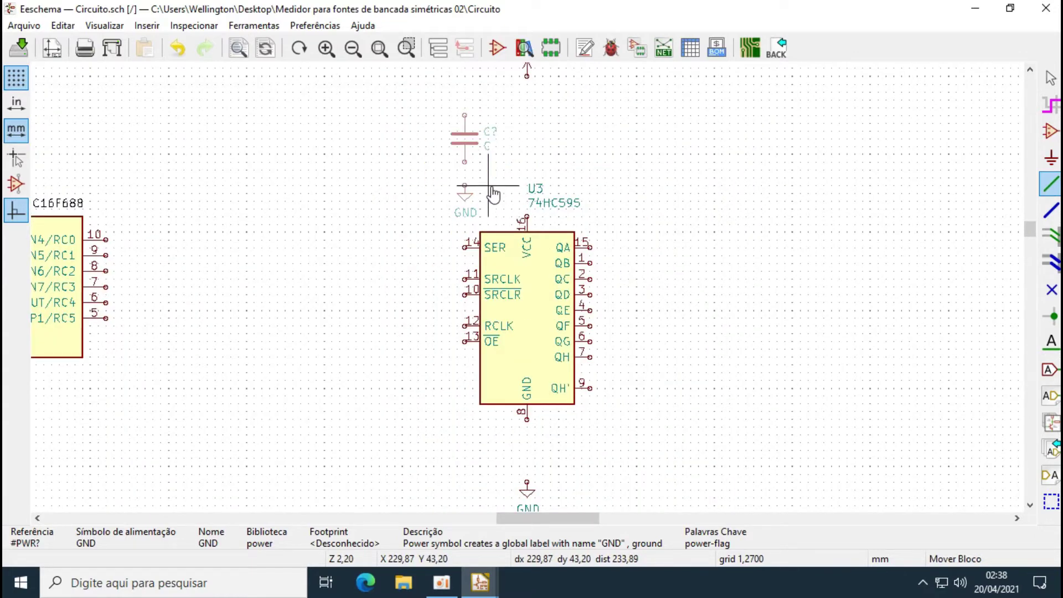
pyautogui.click(493, 192)
pyautogui.press('Escape')
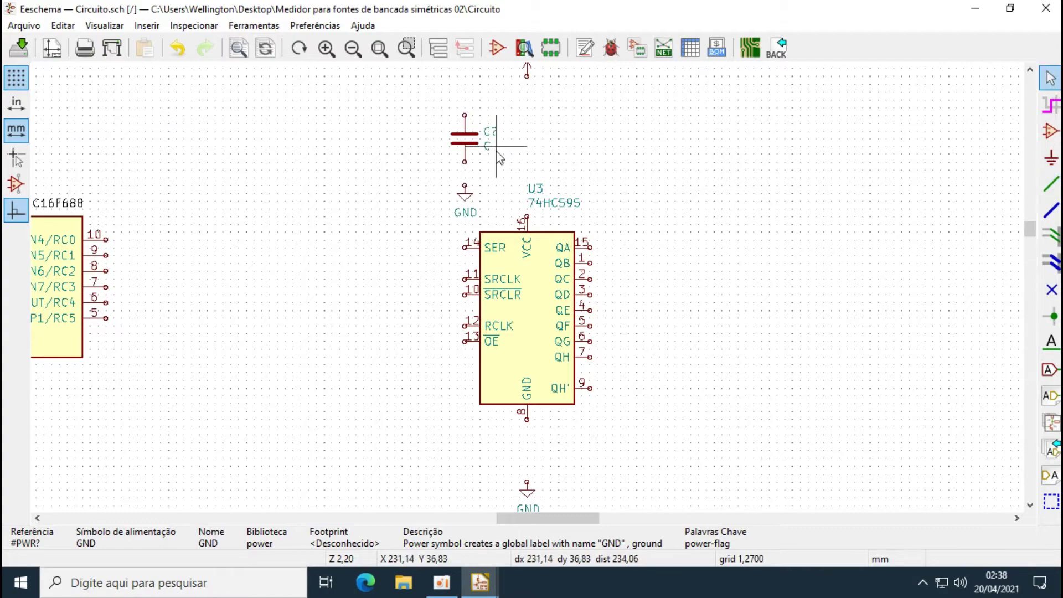
# Set the new capacitor's reference to C4 and its value to 100nF
pyautogui.scroll(-5, 534, 190)
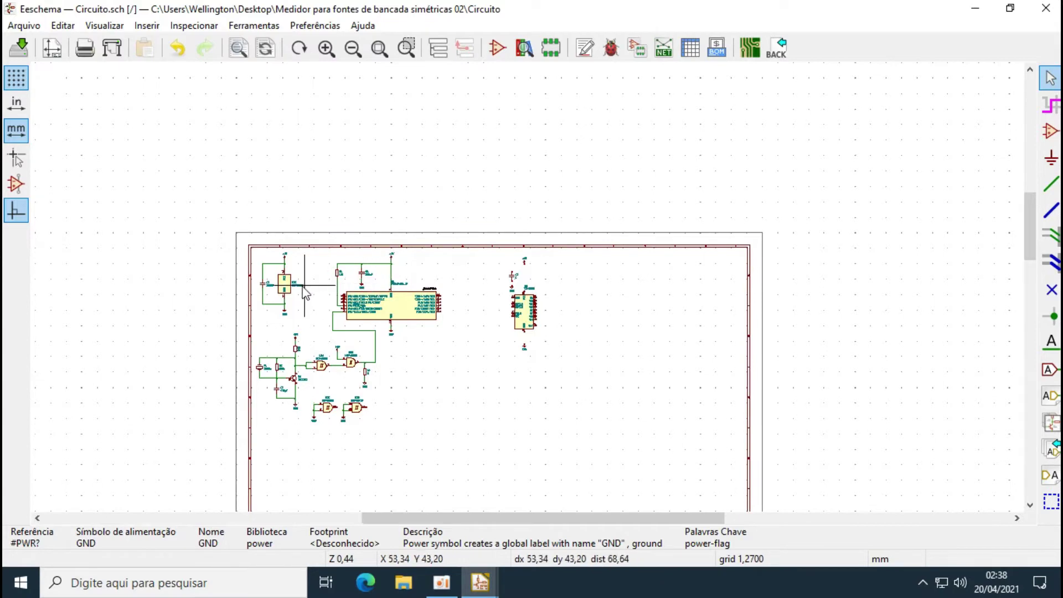
pyautogui.scroll(5, 519, 276)
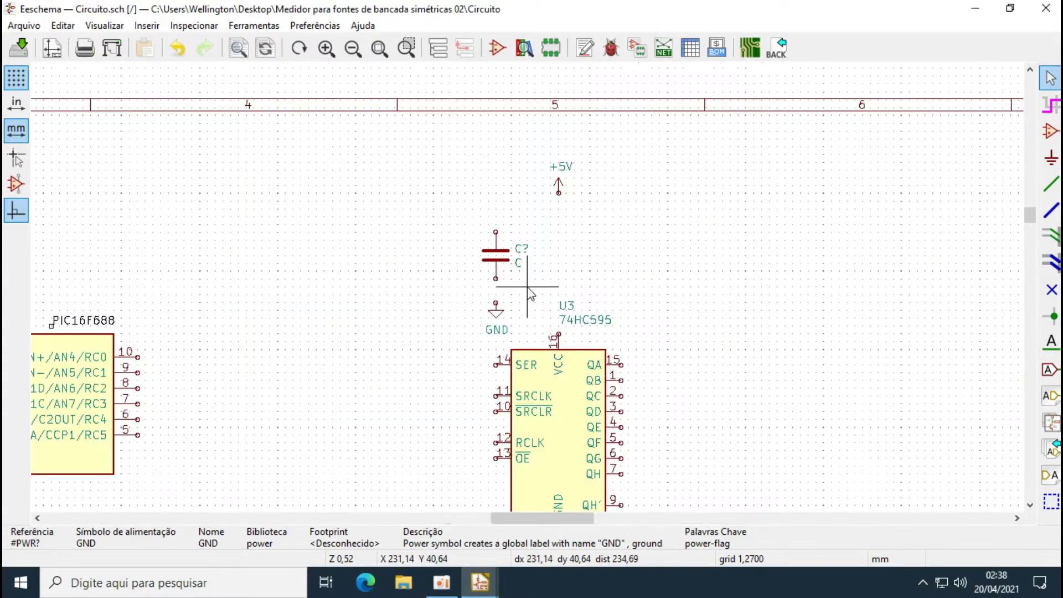
pyautogui.doubleClick(523, 249)
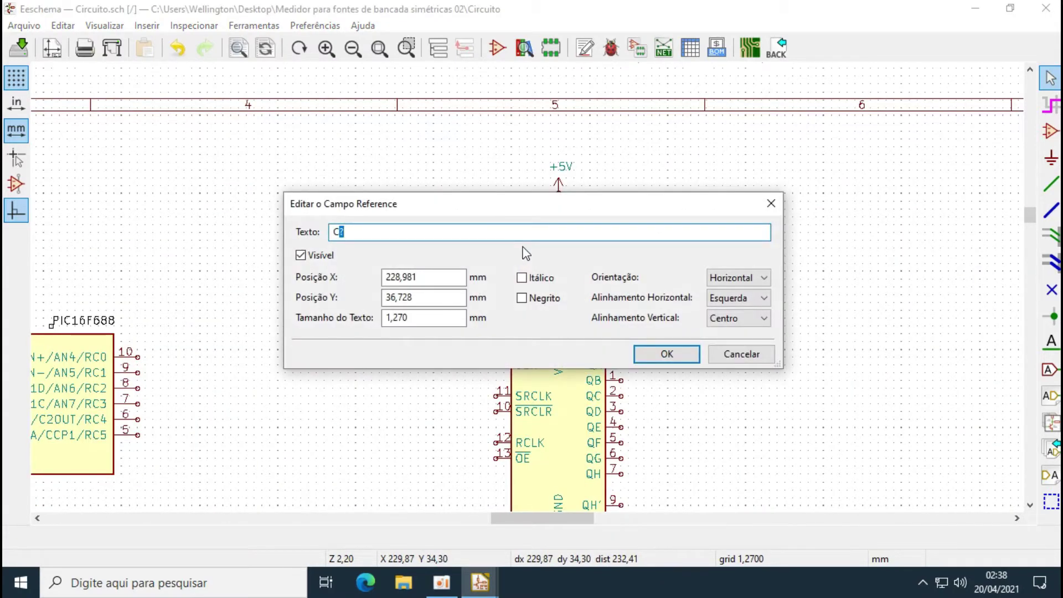
pyautogui.click(667, 354)
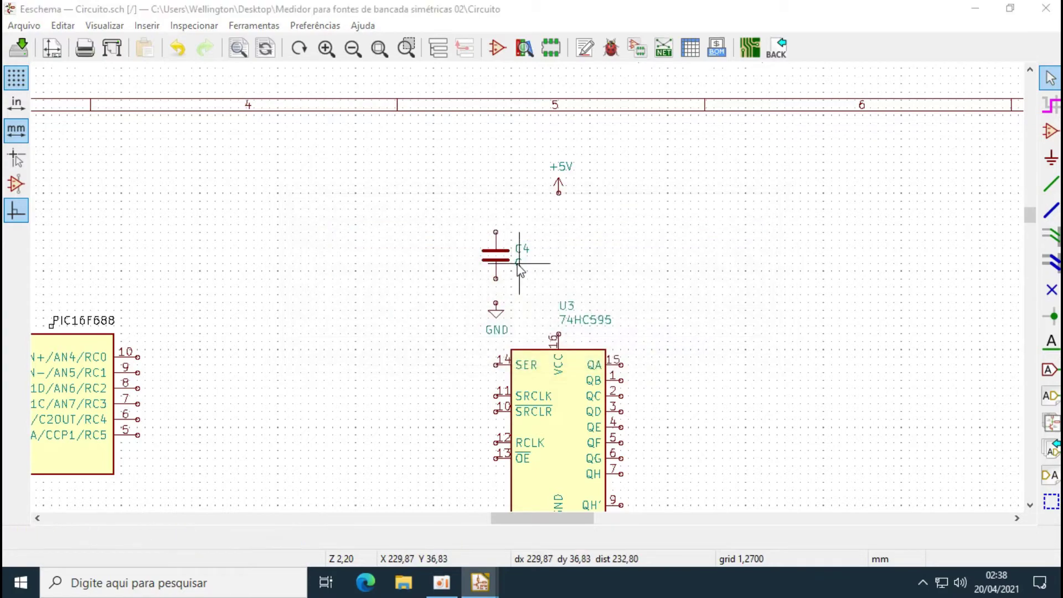
pyautogui.doubleClick(518, 269)
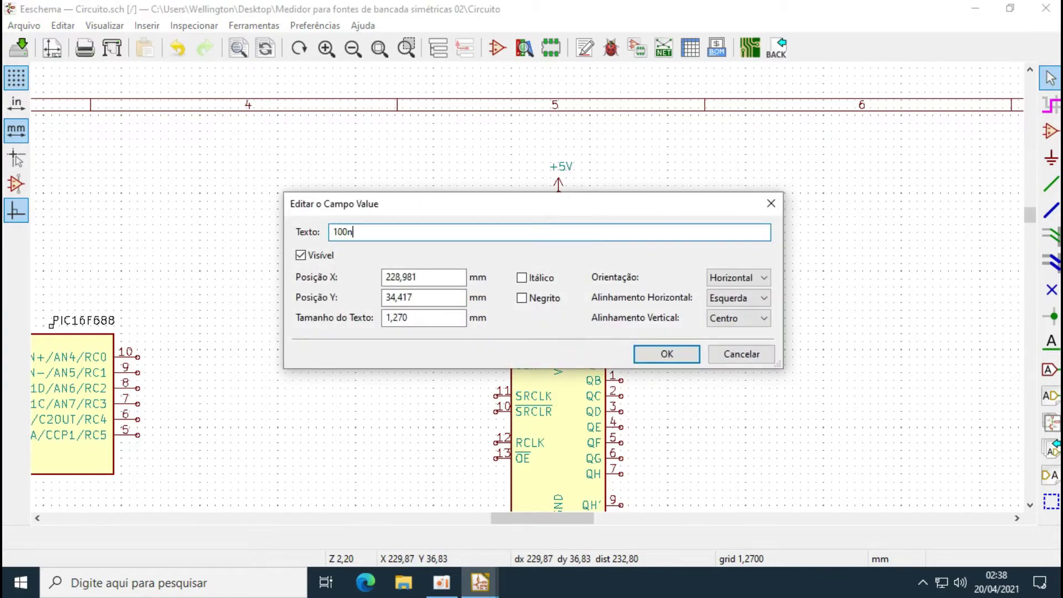
pyautogui.press('Return')
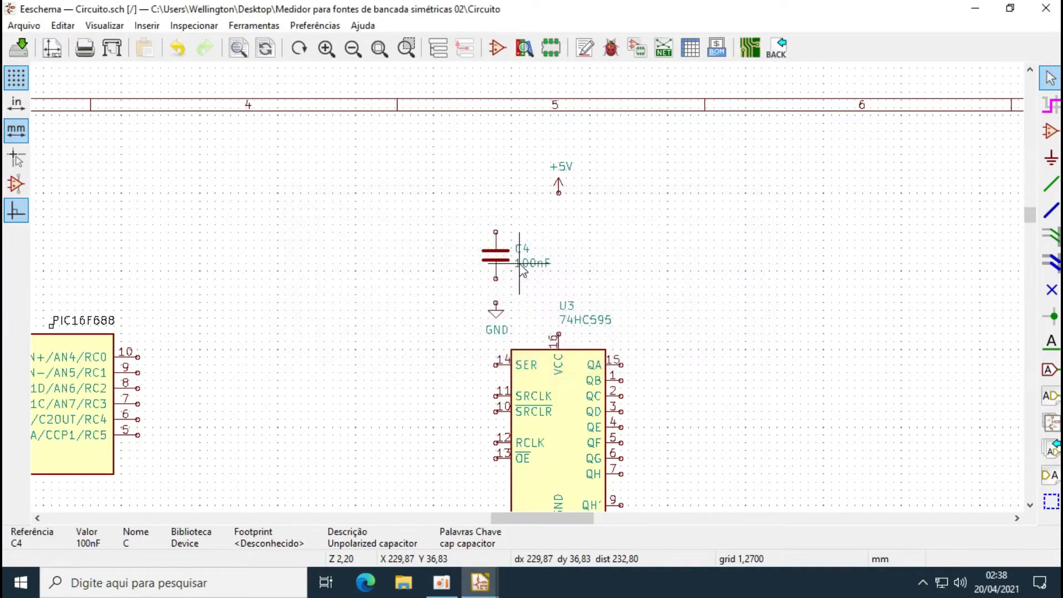
# Wire the lower pin of C4 to the GND symbol beneath it
pyautogui.click(1051, 184)
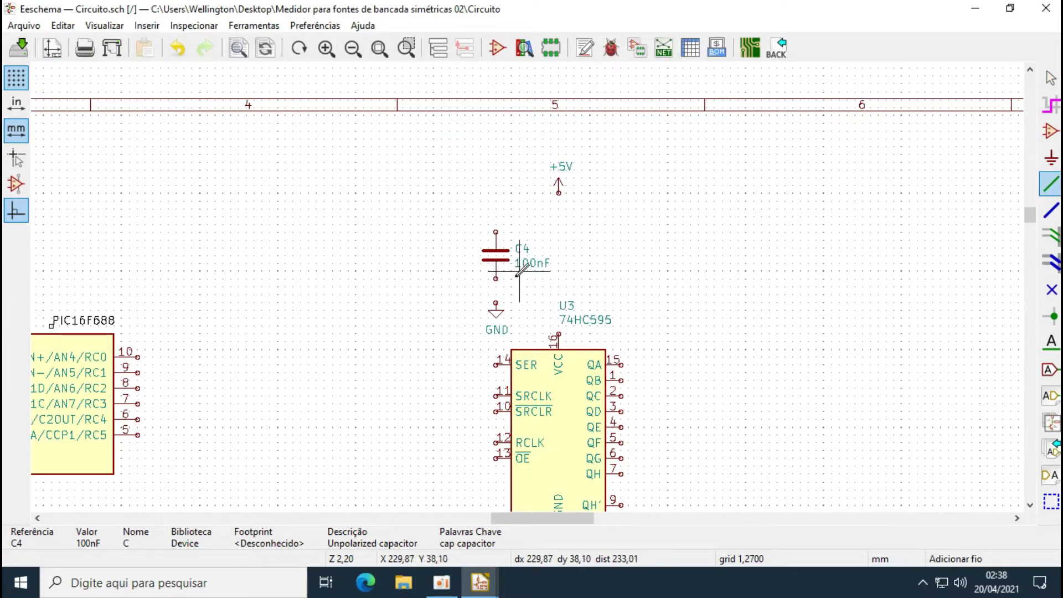
pyautogui.click(495, 279)
pyautogui.click(496, 303)
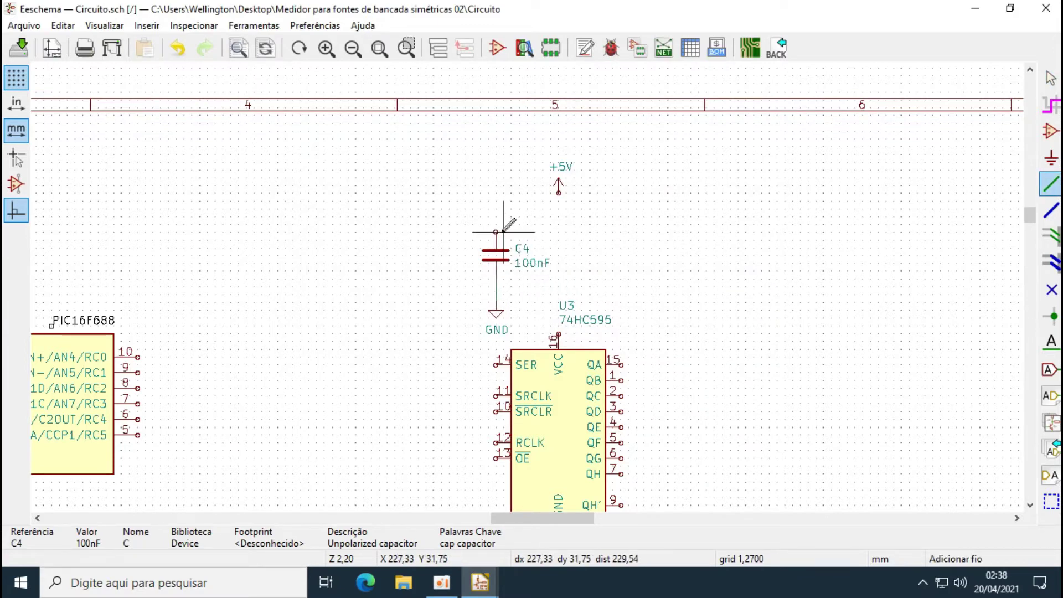
# Wire C4's upper pin and U3's VCC pin to the +5V symbol, shifting that symbol up one grid step
pyautogui.click(496, 231)
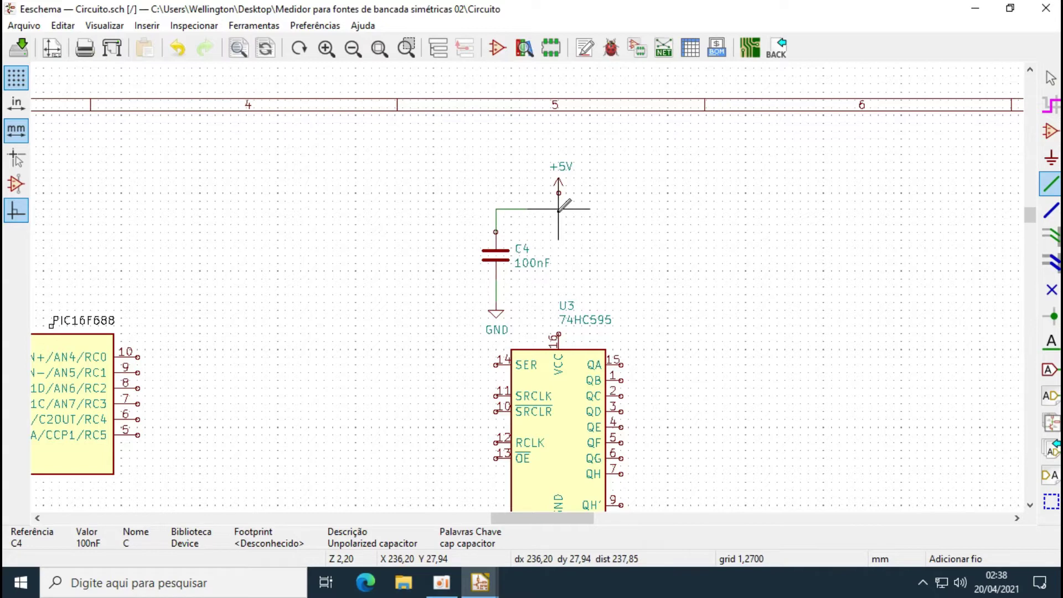
pyautogui.click(558, 334)
pyautogui.moveTo(550, 170); pyautogui.dragTo(562, 171)
pyautogui.click(558, 185)
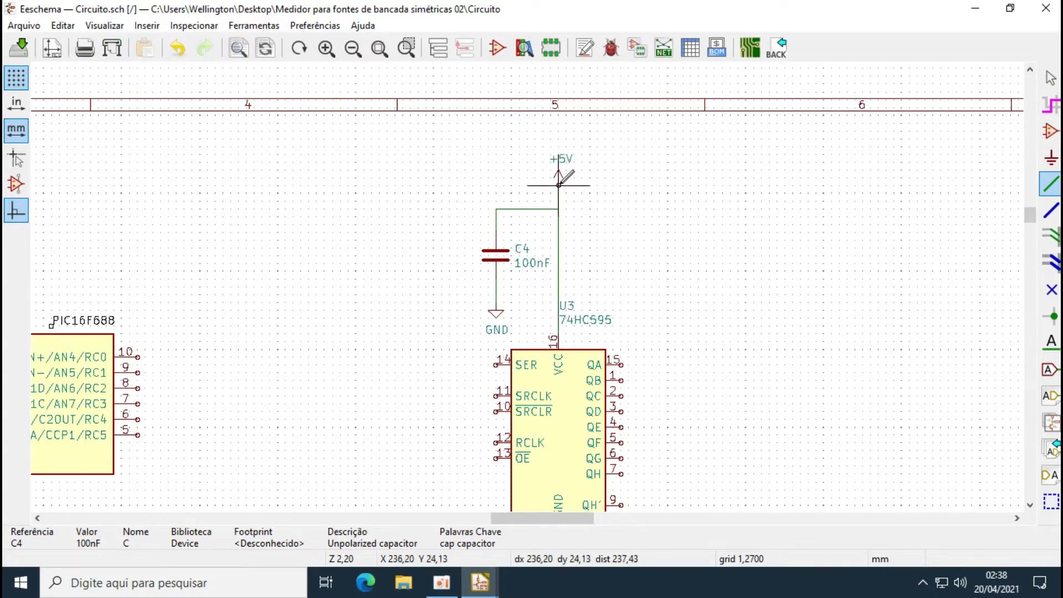
# Wire U3's SRCLR pin 10 around C4 to the +5V line at the capacitor's upper end
pyautogui.scroll(-2, 554, 244)
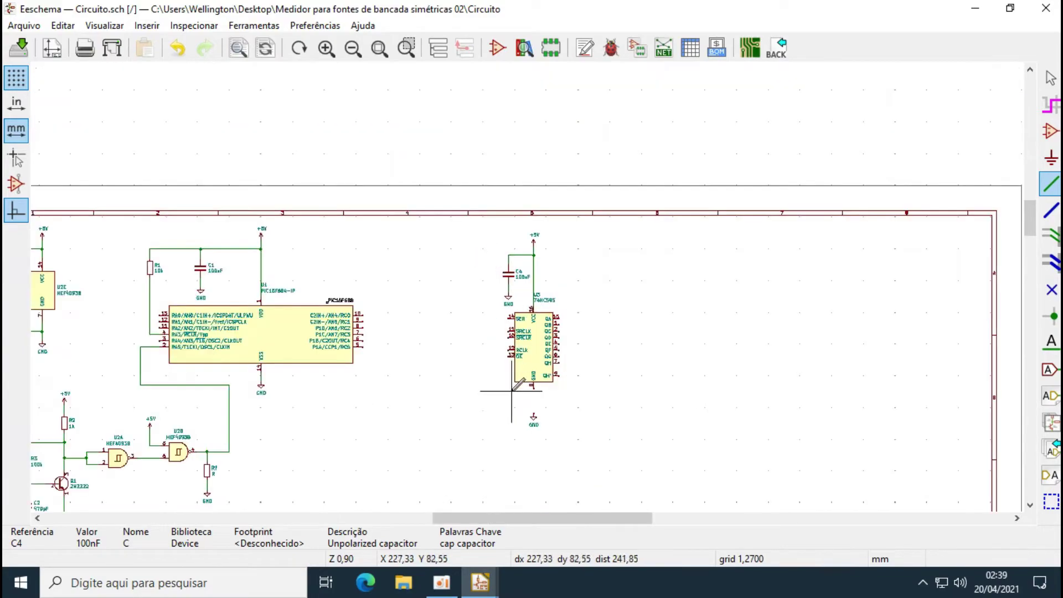
pyautogui.scroll(4, 527, 286)
pyautogui.scroll(-4, 528, 286)
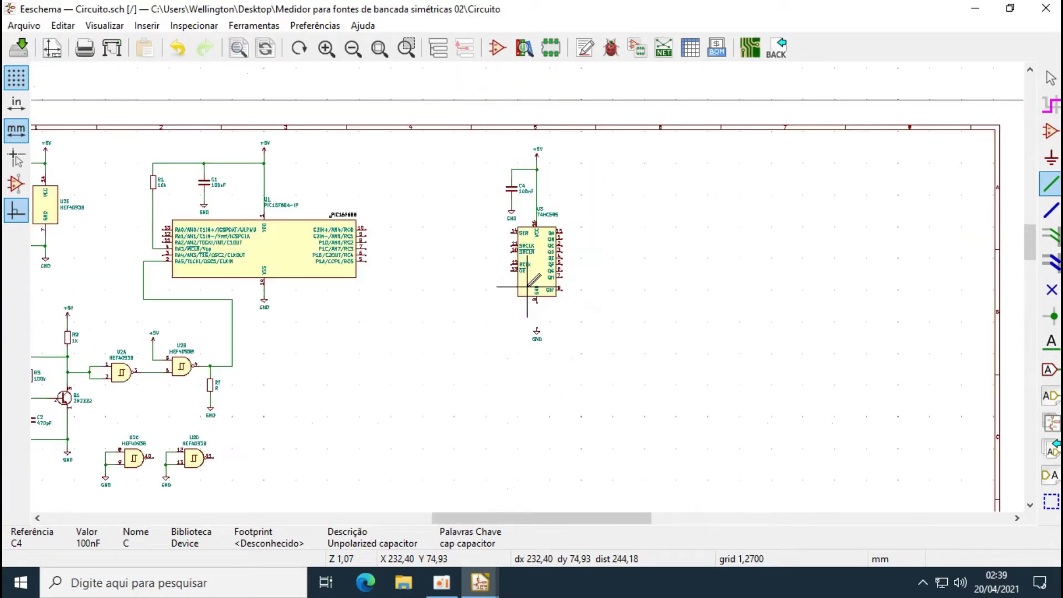
pyautogui.scroll(2, 528, 286)
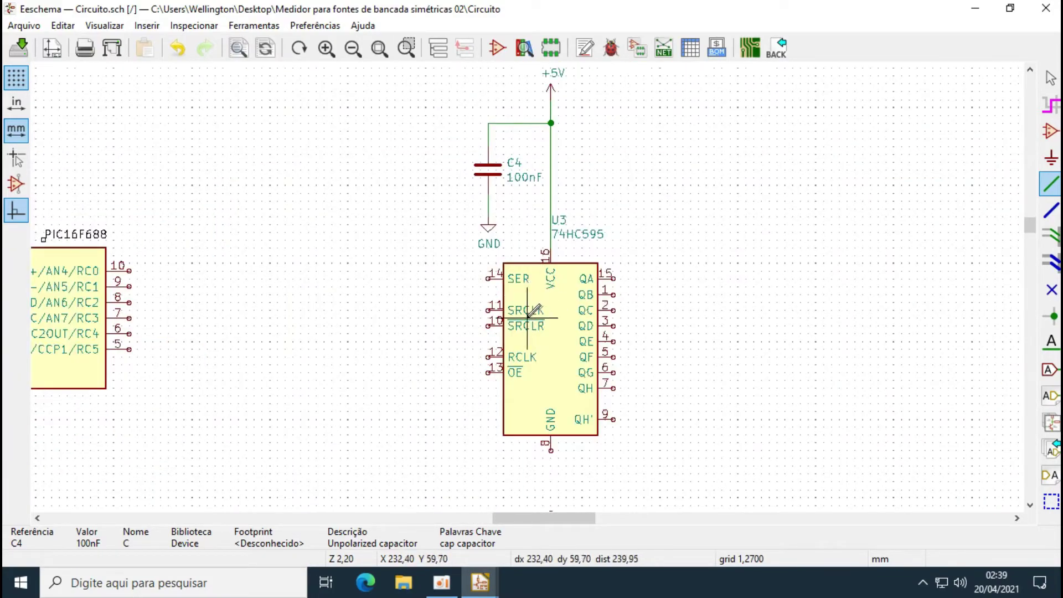
pyautogui.click(489, 326)
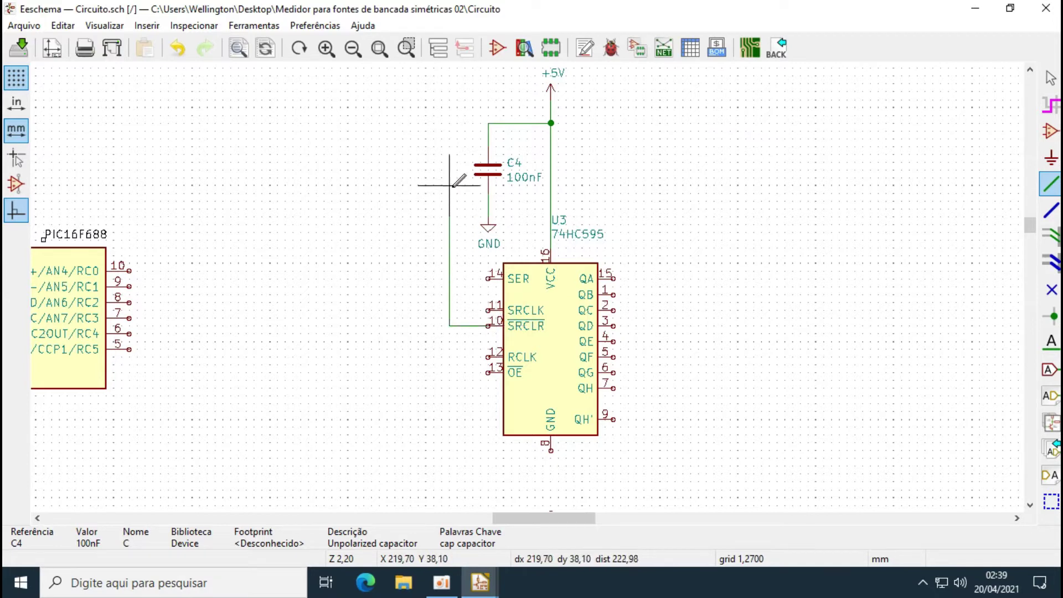
pyautogui.click(488, 123)
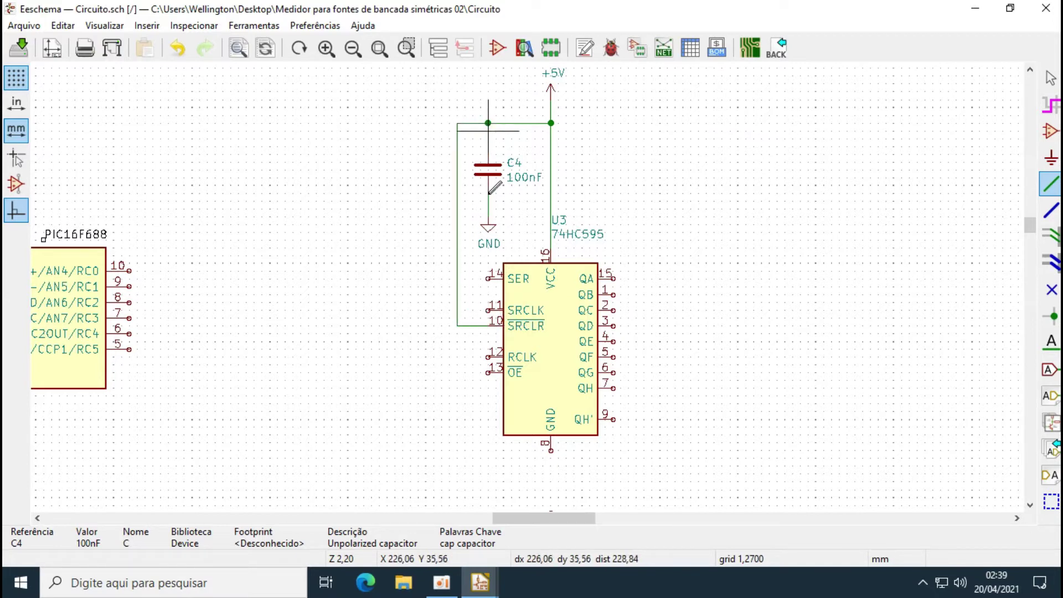
# Wire U3's OE pin 13 and GND pin 8 to the GND symbol beneath the chip
pyautogui.click(488, 372)
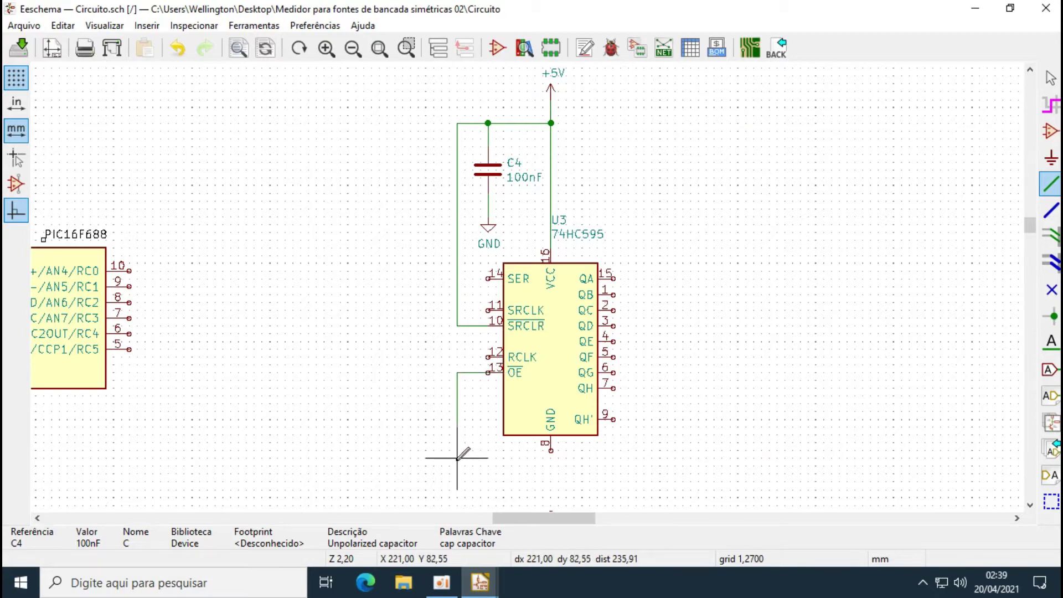
pyautogui.click(457, 497)
pyautogui.click(551, 429)
pyautogui.keyDown('shift'); pyautogui.scroll(-3, 570, 476); pyautogui.keyUp('shift')
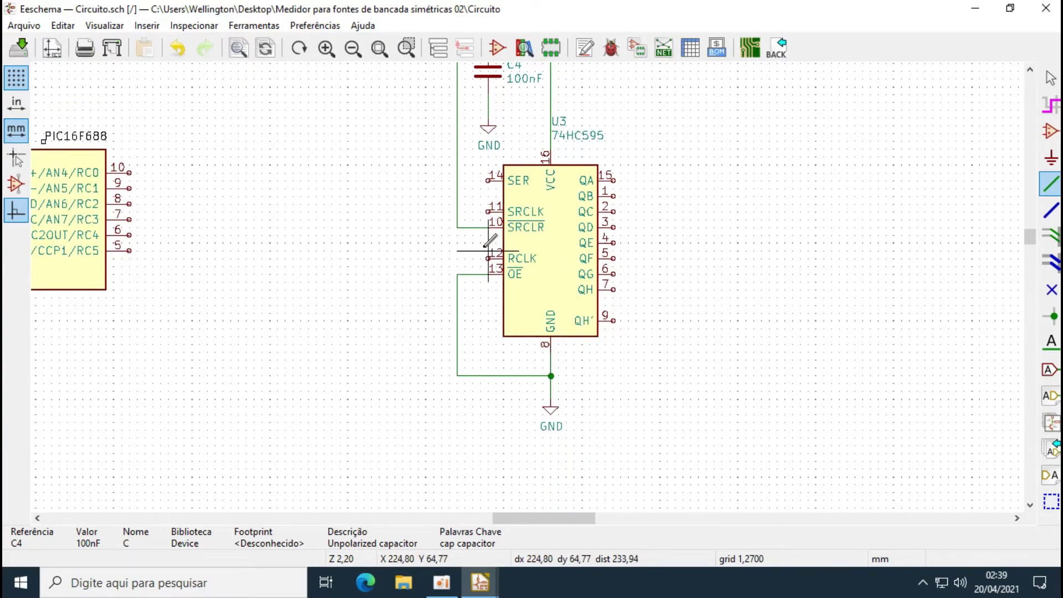
# Add a net label DADOS beside U3's SER pin 14, on the open side of the SRCLR wire
pyautogui.scroll(-1, 528, 286)
pyautogui.scroll(1, 527, 286)
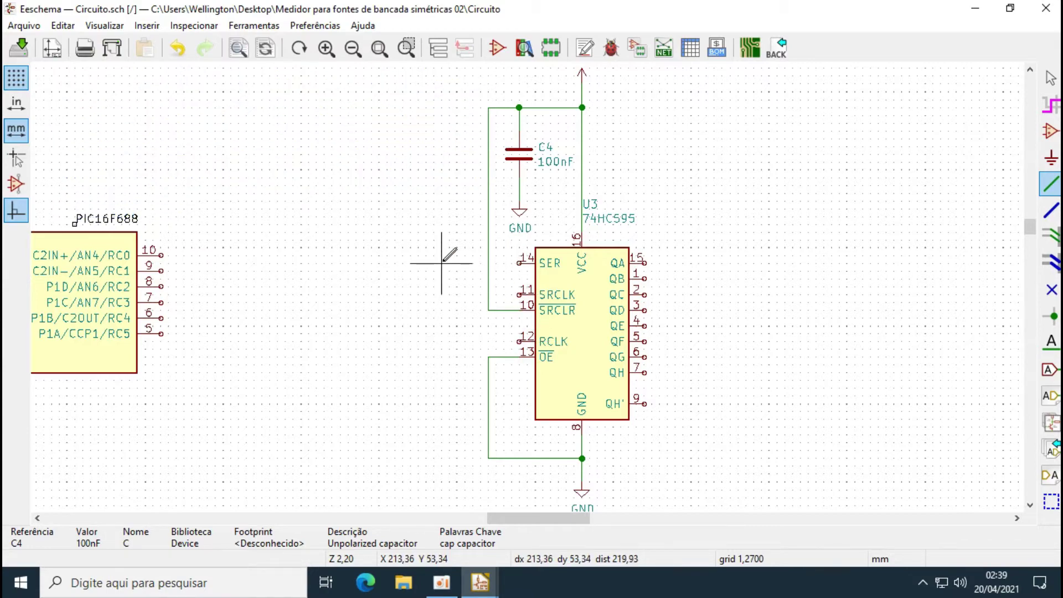
pyautogui.click(1052, 344)
pyautogui.click(412, 279)
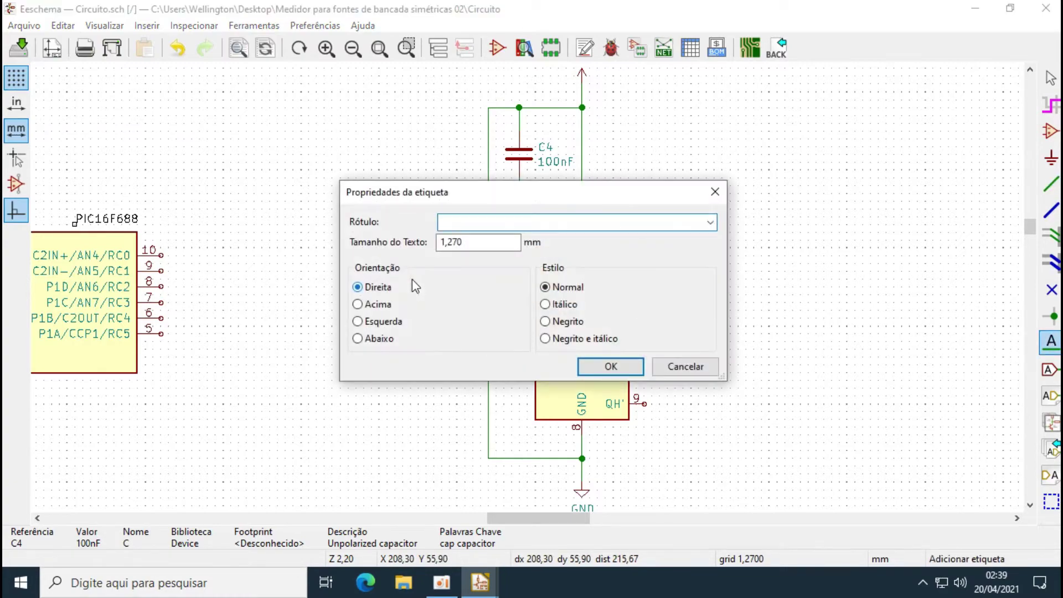
pyautogui.write('DADOS')
pyautogui.click(611, 366)
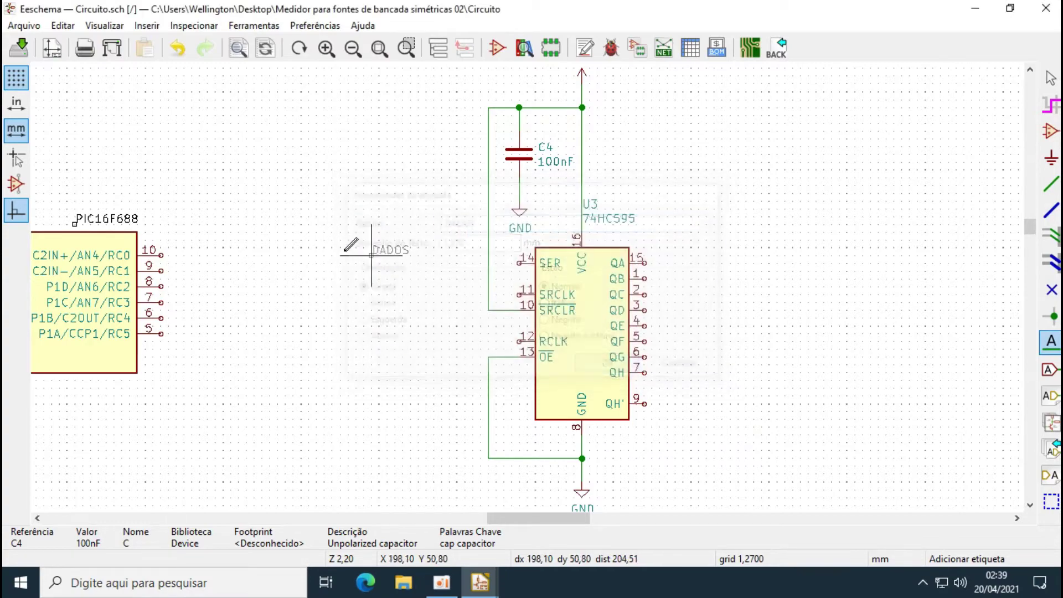
pyautogui.click(418, 260)
# Place a net label CLOCK below the DADOS label, near U3's SRCLK pin
pyautogui.click(429, 311)
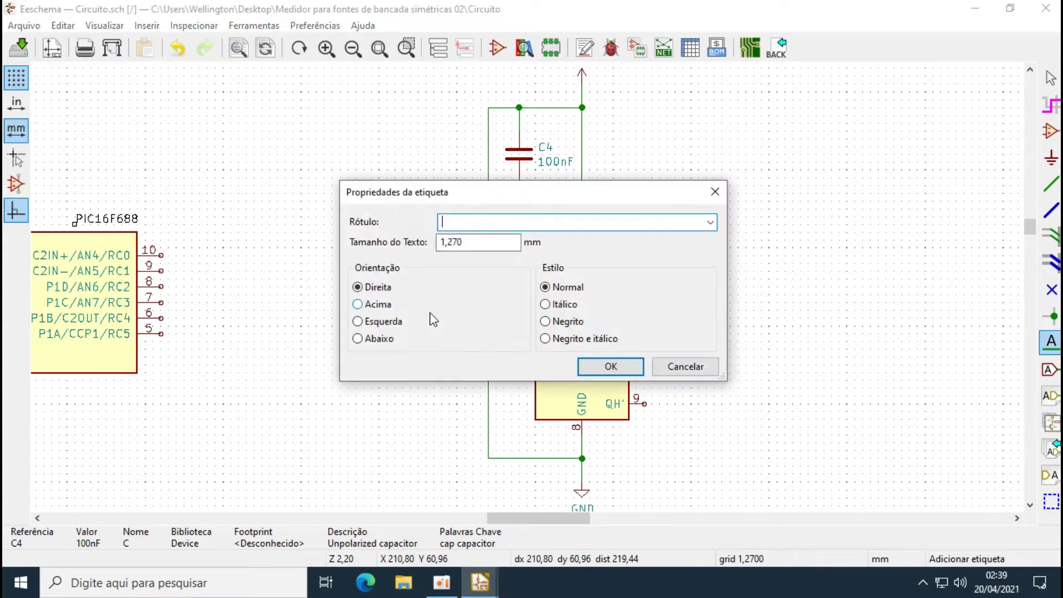
pyautogui.write('CLOCK')
pyautogui.click(629, 371)
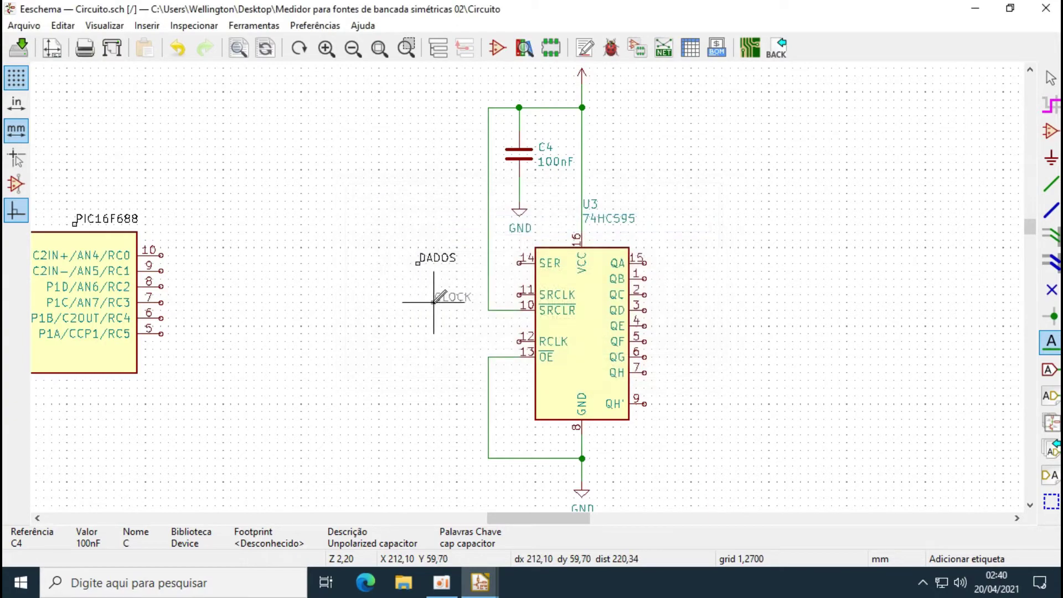
pyautogui.click(418, 302)
# Add a net label CHAVE near U3's RCLK pin and shift the CLOCK label up towards DADOS
pyautogui.click(426, 340)
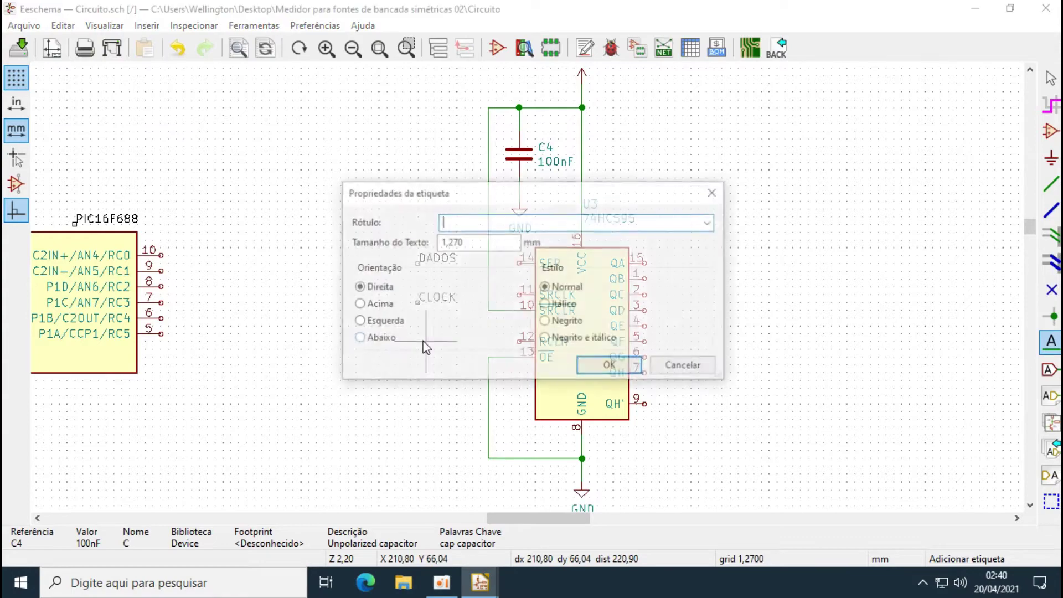
pyautogui.write('CH')
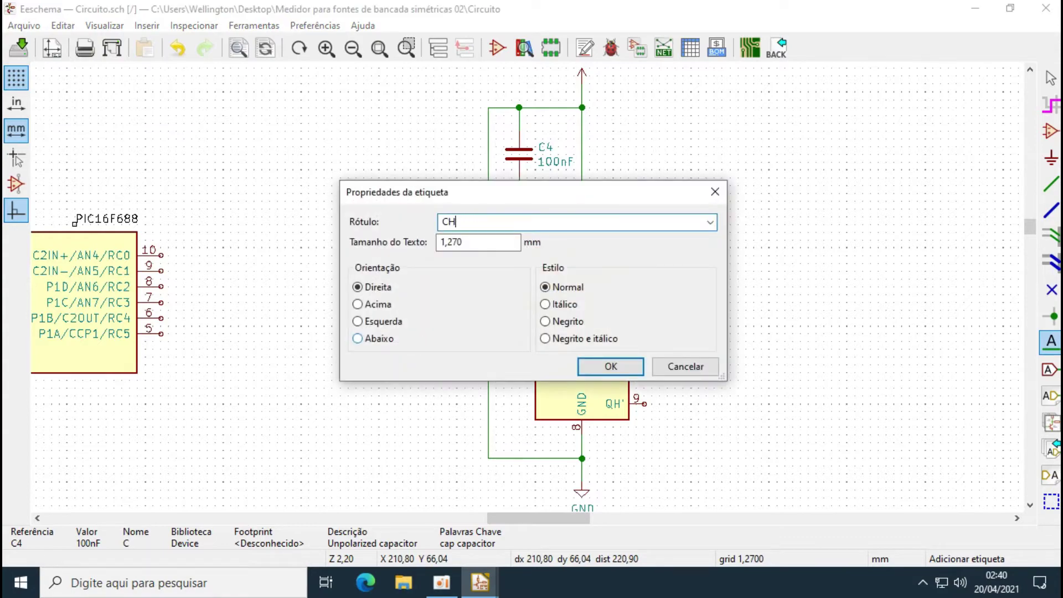
pyautogui.write('AVE')
pyautogui.click(609, 366)
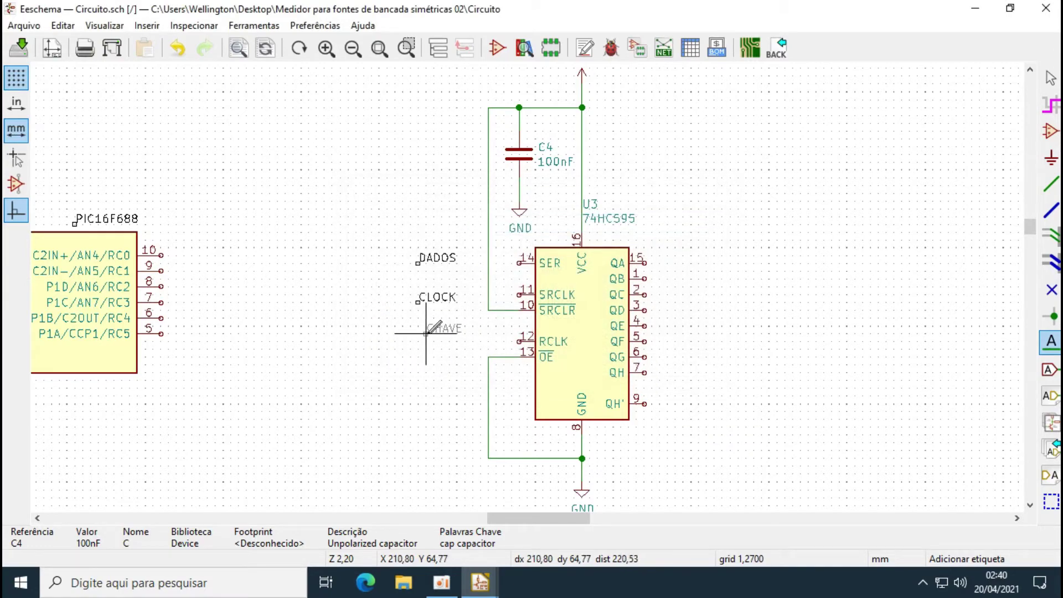
pyautogui.click(418, 332)
pyautogui.moveTo(427, 298)
pyautogui.mouseDown()
pyautogui.moveTo(439, 296)
pyautogui.moveTo(435, 287)
pyautogui.mouseUp()
pyautogui.click(437, 286)
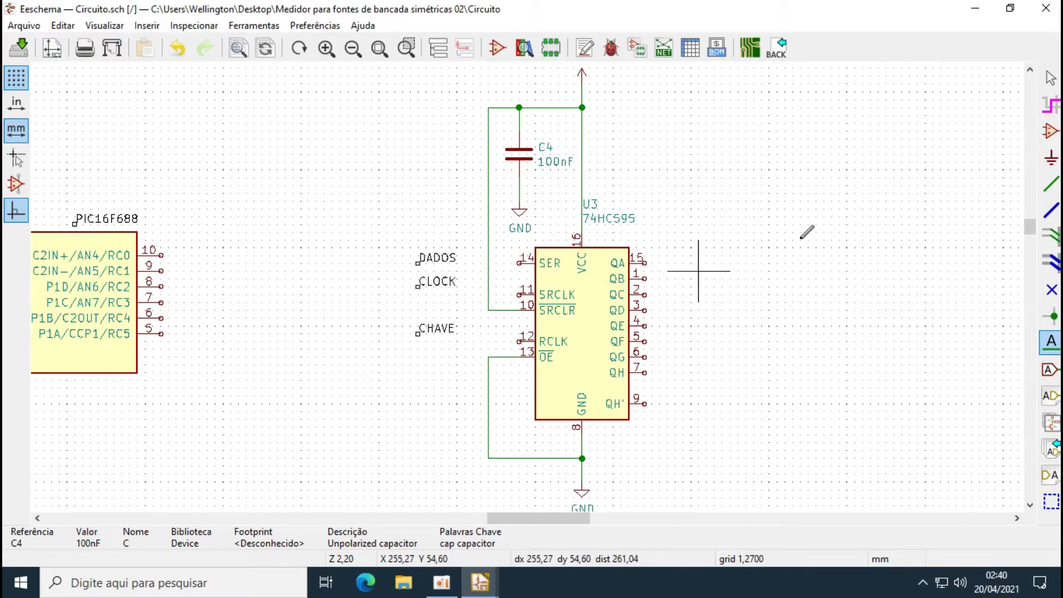
# Draw short horizontal wires from U3's SER, SRCLK and RCLK pins out towards the DADOS, CLOCK and CHAVE labels
pyautogui.click(1051, 185)
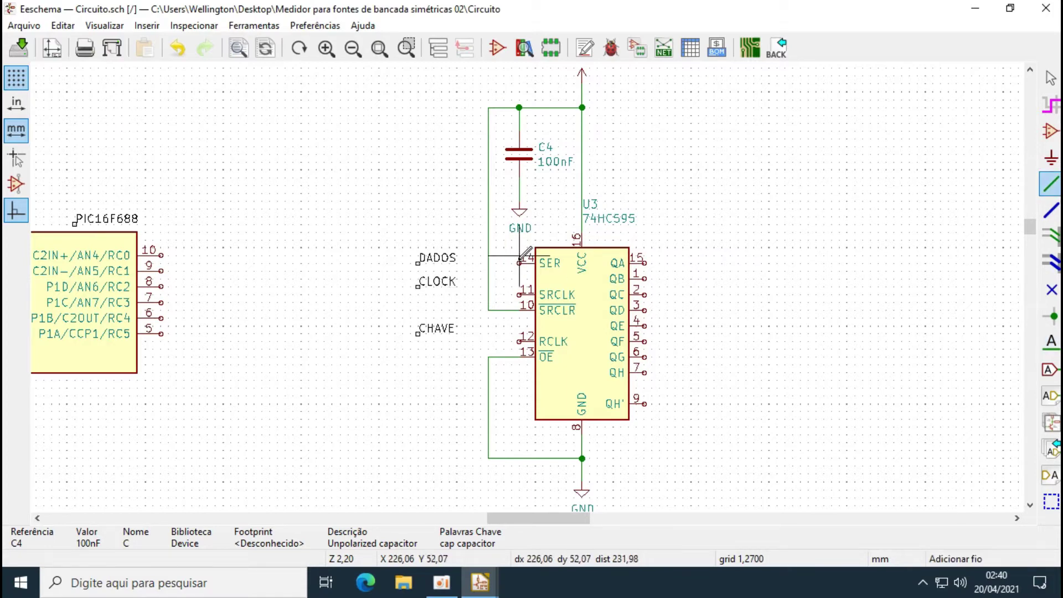
pyautogui.click(465, 263)
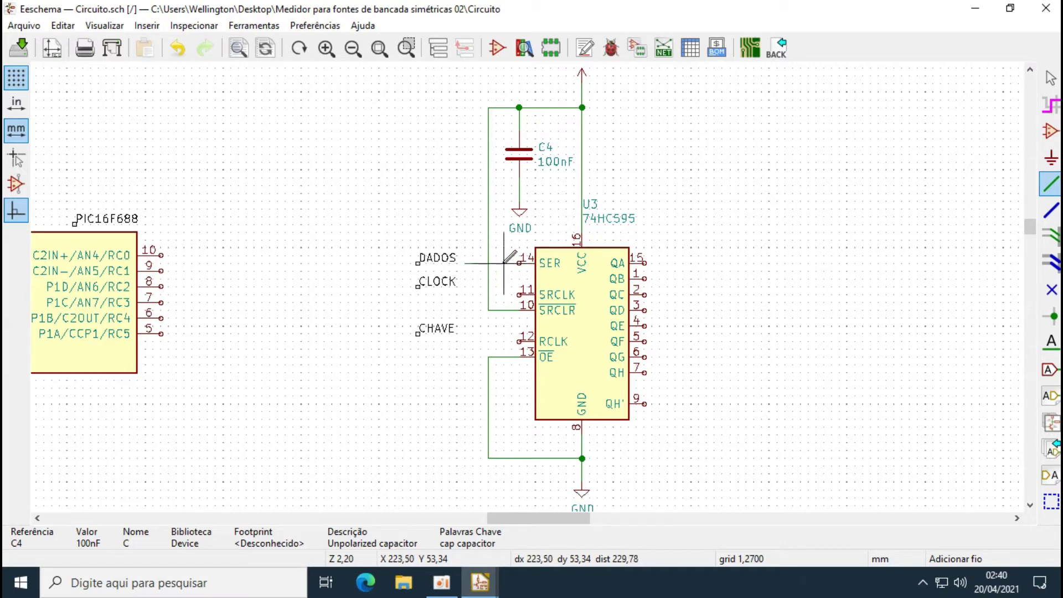
pyautogui.click(520, 263)
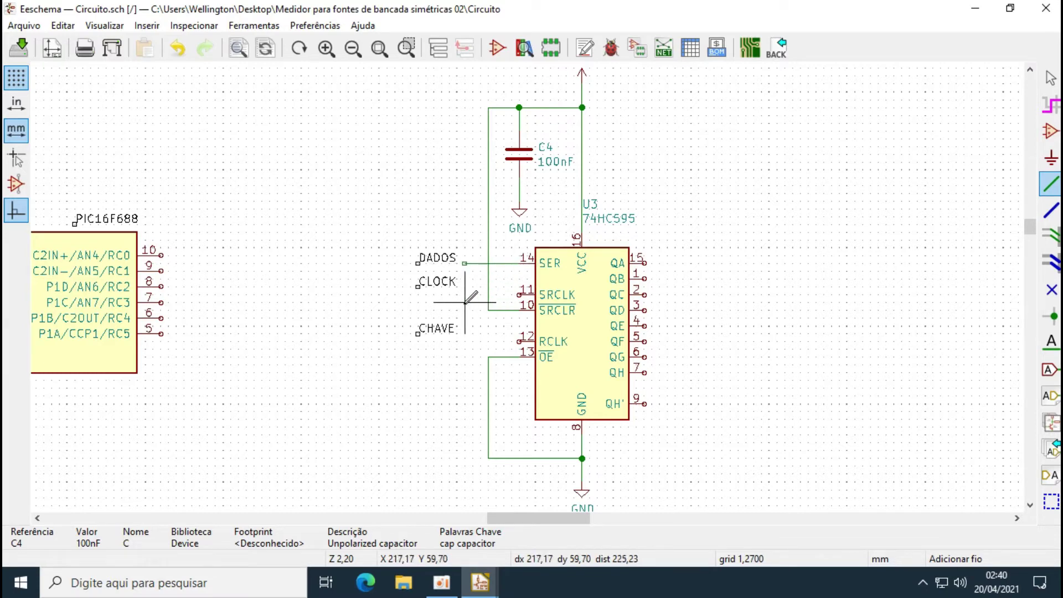
pyautogui.click(472, 294)
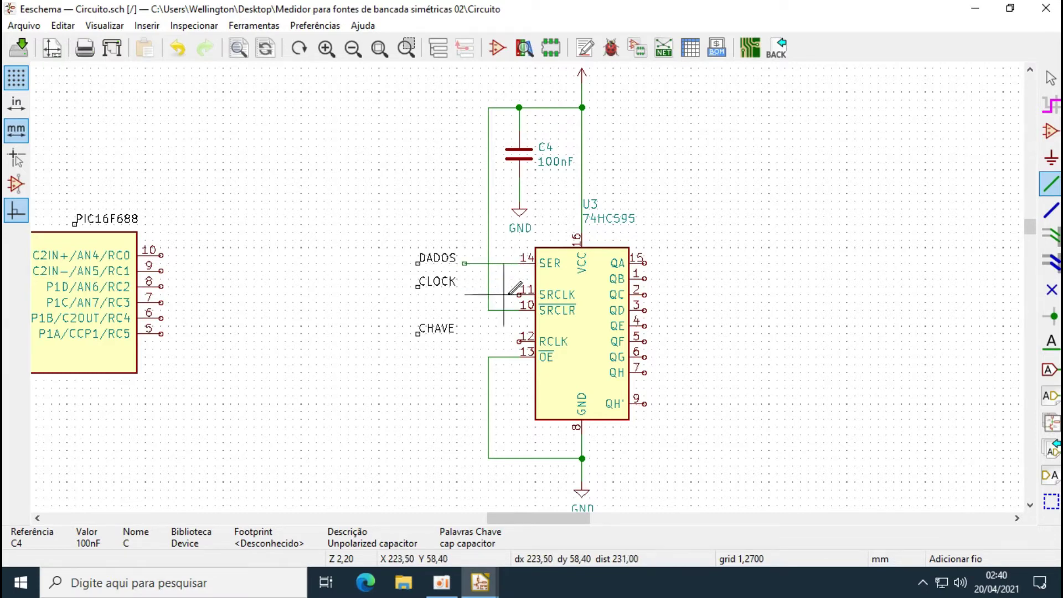
pyautogui.click(520, 294)
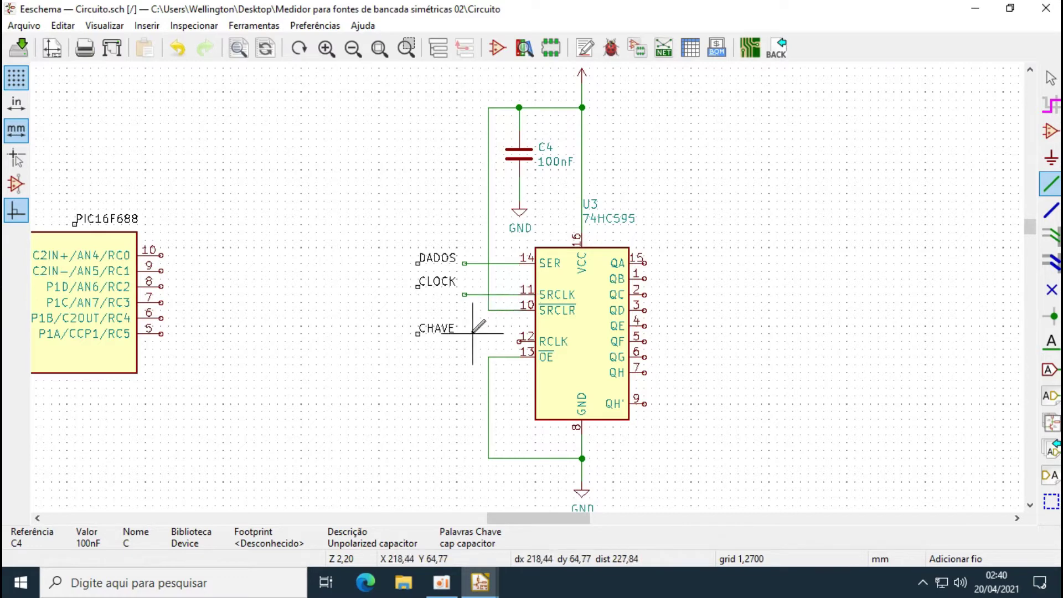
pyautogui.click(465, 341)
pyautogui.click(520, 341)
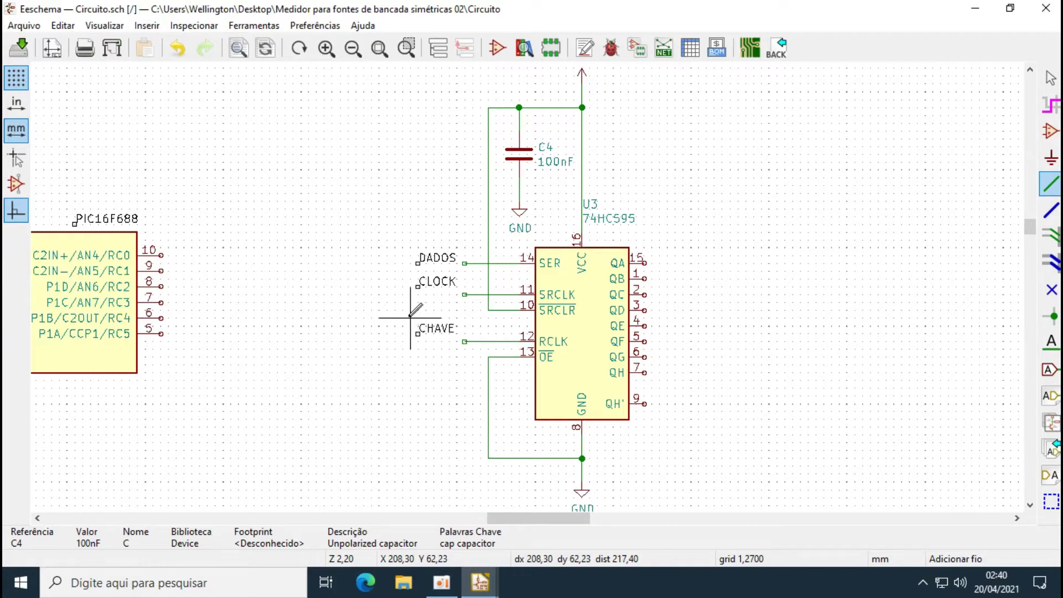
# Move the CLOCK and CHAVE labels down together to align them with the SRCLK and RCLK wires
pyautogui.moveTo(411, 273); pyautogui.dragTo(434, 327)
pyautogui.click(435, 299)
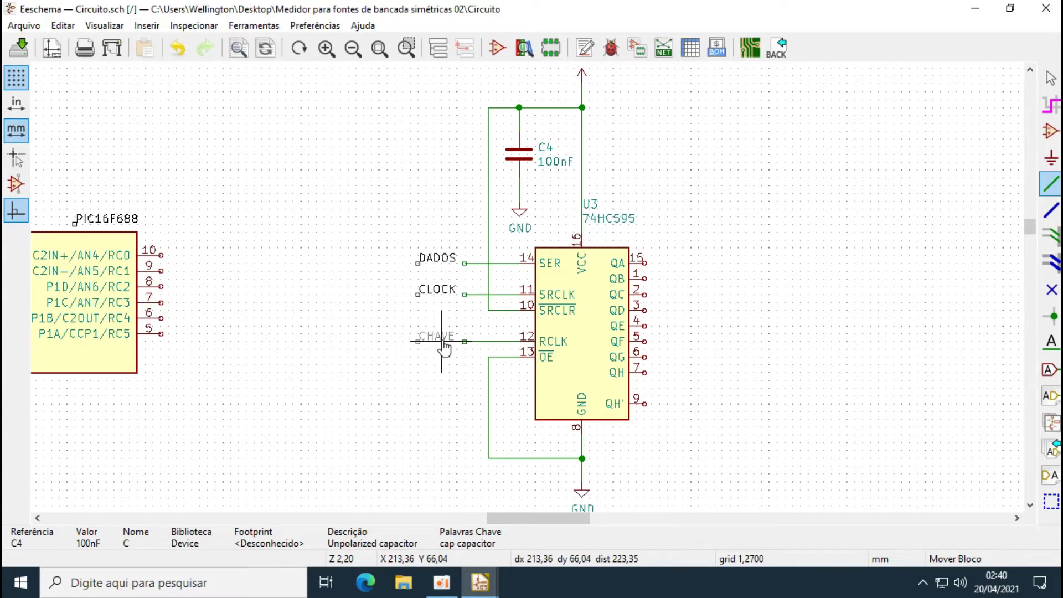
pyautogui.click(444, 348)
pyautogui.click(1051, 78)
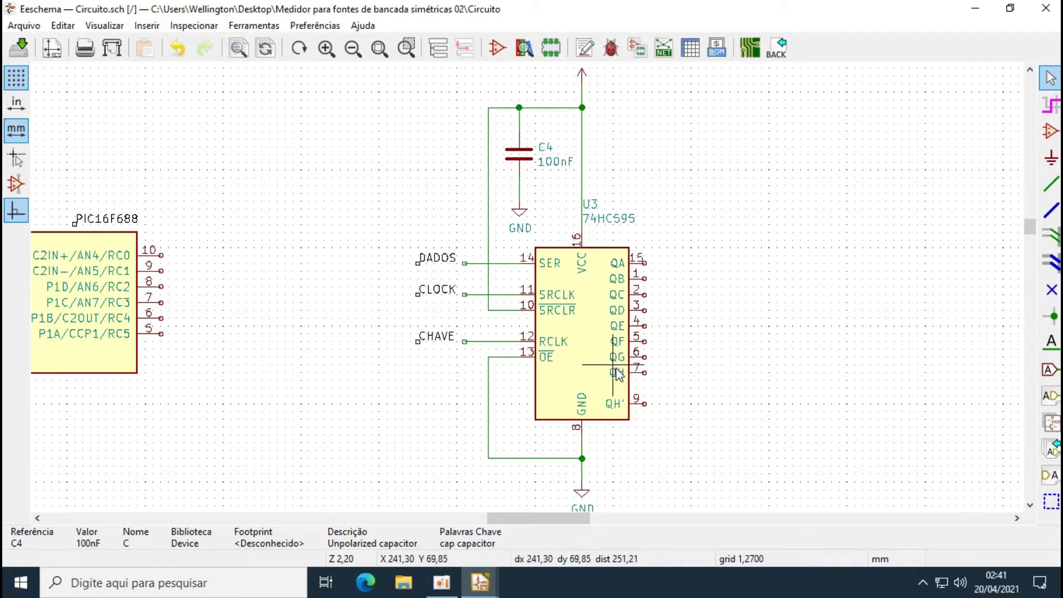
# Place a net label 11110000 in the empty area above U3's output pins
pyautogui.click(1051, 340)
pyautogui.click(721, 231)
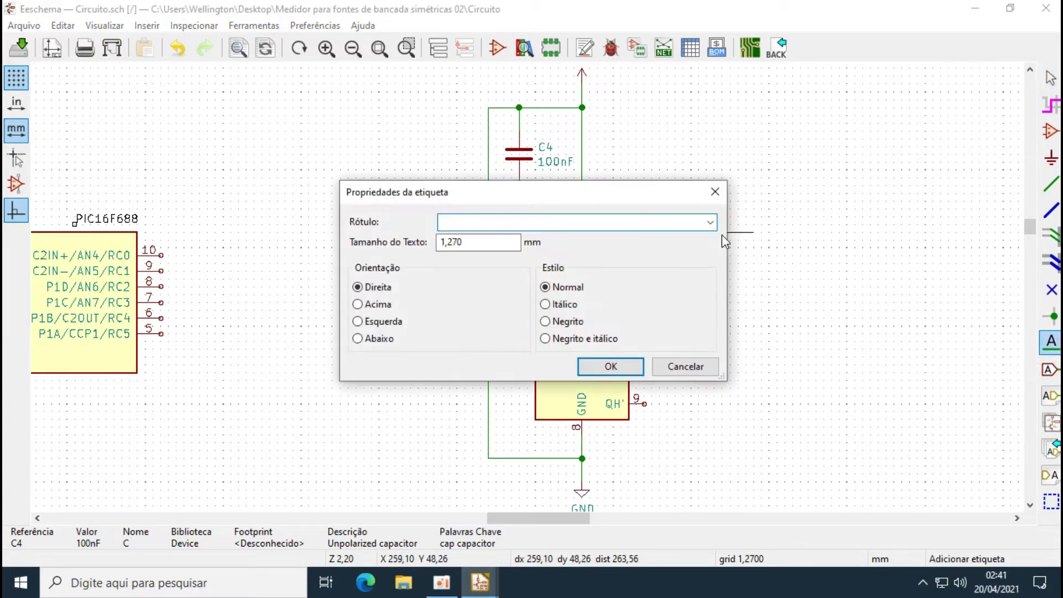
pyautogui.write('11110000')
pyautogui.press('Return')
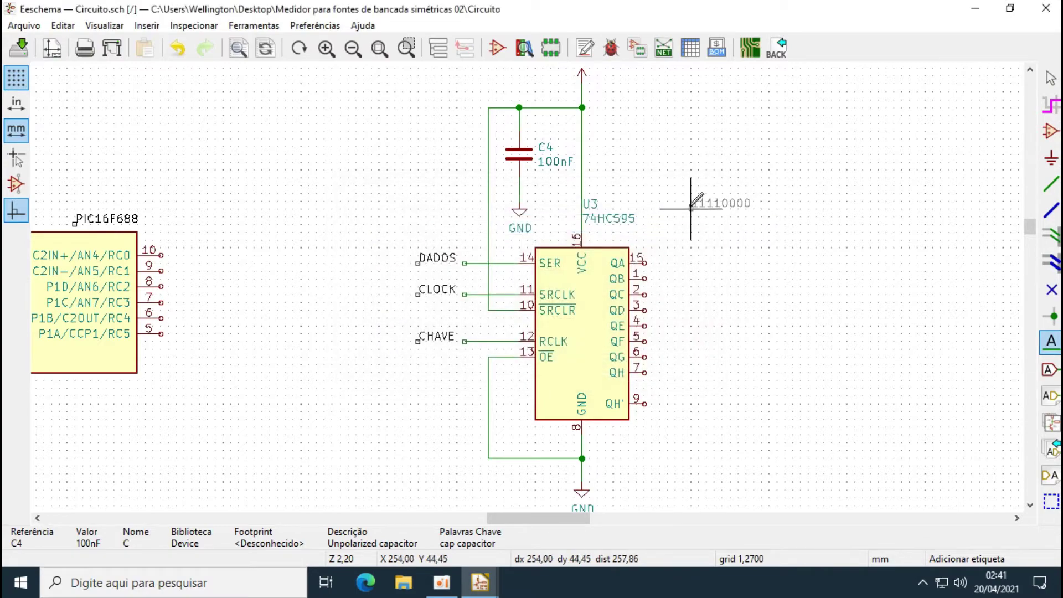
pyautogui.click(699, 200)
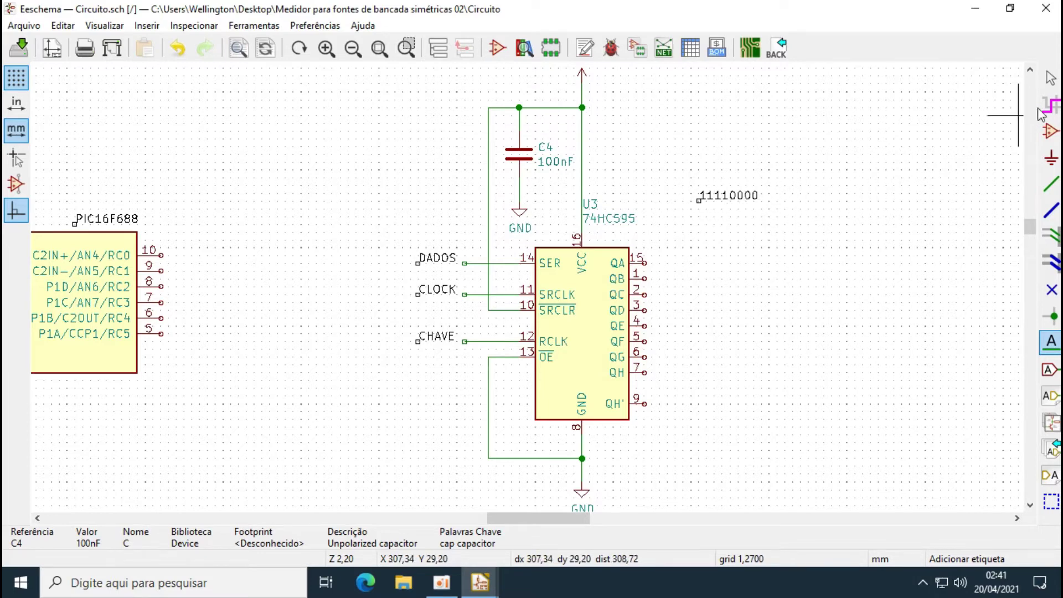
pyautogui.click(1051, 80)
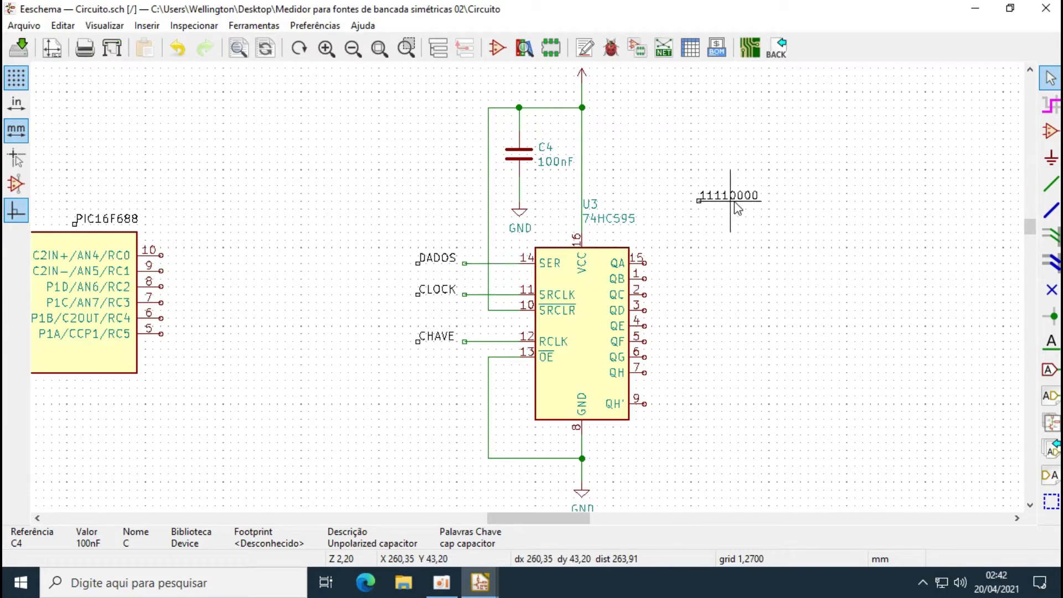
pyautogui.moveTo(480, 270)
pyautogui.mouseDown()
pyautogui.moveTo(517, 270)
pyautogui.moveTo(466, 270)
pyautogui.mouseUp()
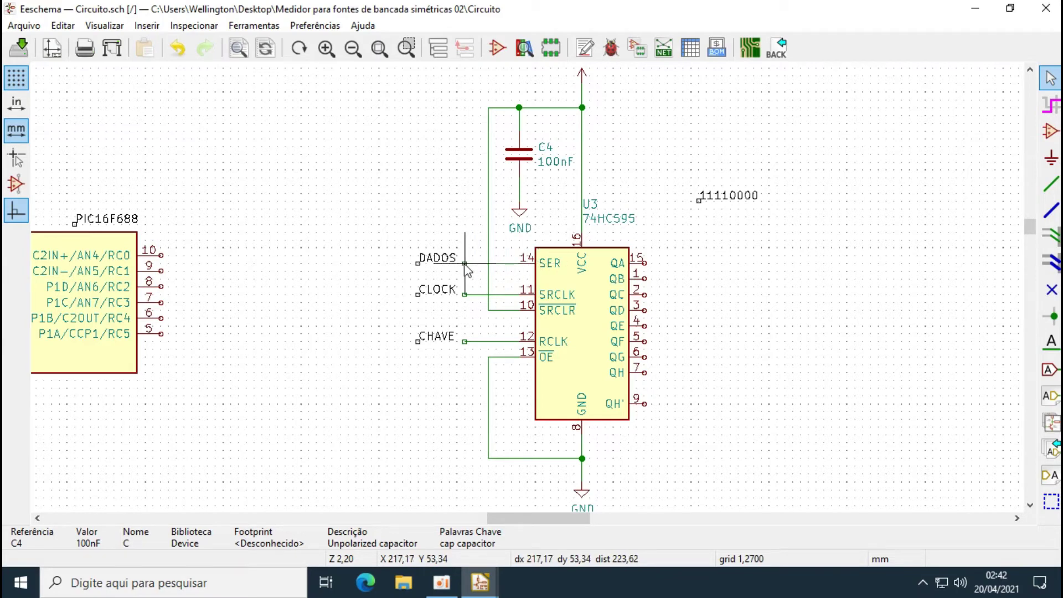
pyautogui.moveTo(465, 265); pyautogui.dragTo(464, 294)
pyautogui.press('Escape')
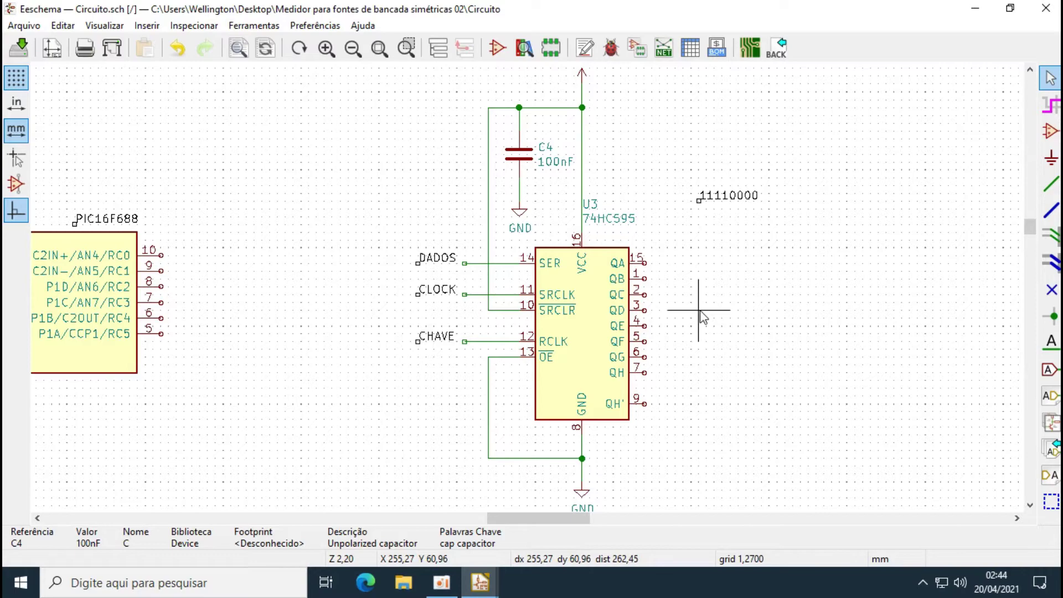
# Delete the 11110000 label and the DADOS, CLOCK and CHAVE labels together with their three pin wires
pyautogui.scroll(-1, 702, 316)
pyautogui.moveTo(513, 171); pyautogui.dragTo(593, 203)
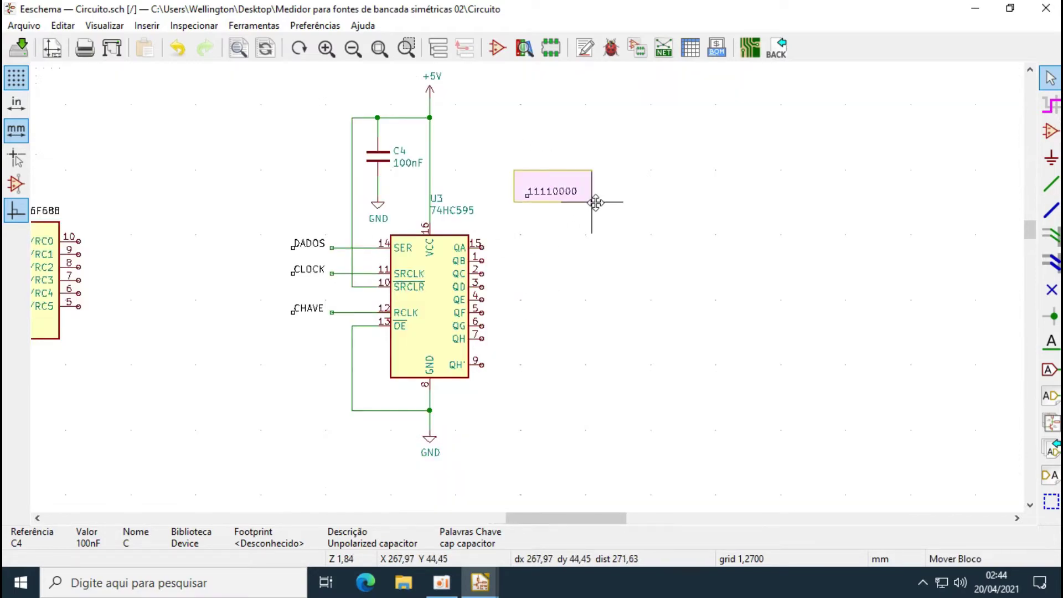
pyautogui.press('Delete')
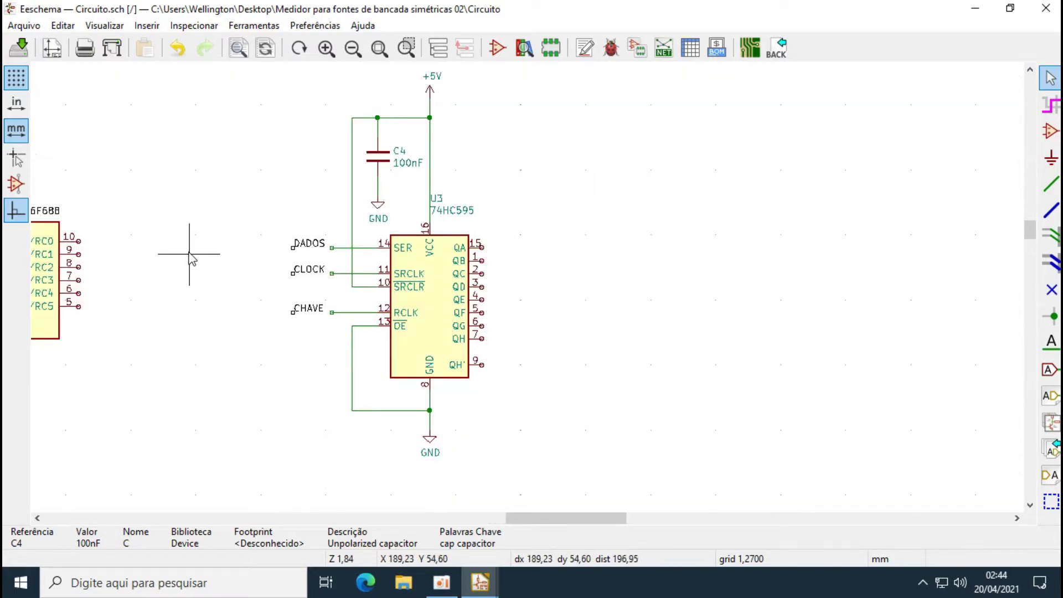
pyautogui.moveTo(254, 216); pyautogui.dragTo(334, 367)
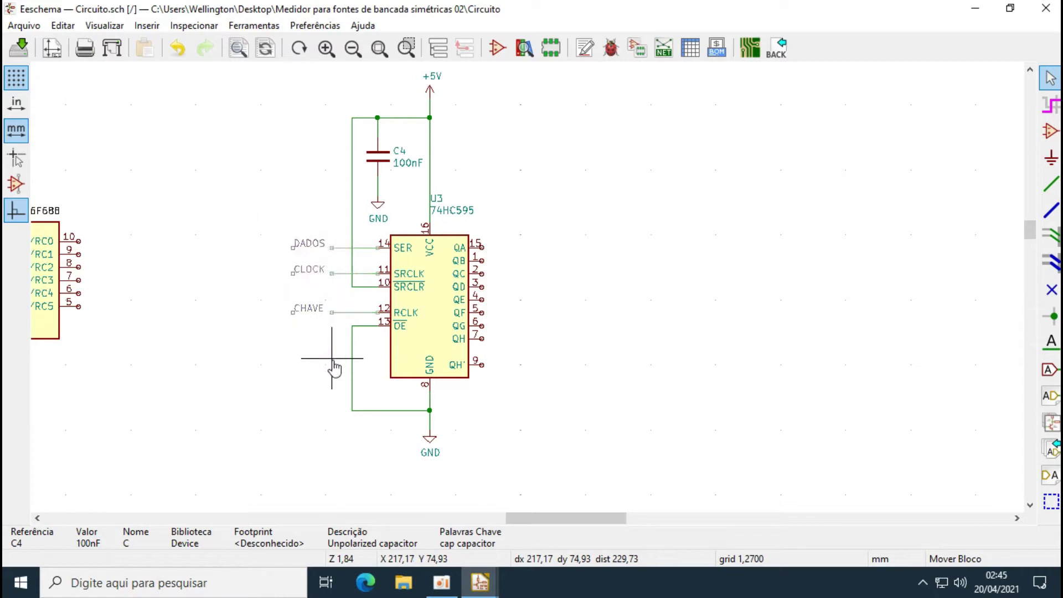
pyautogui.press('Delete')
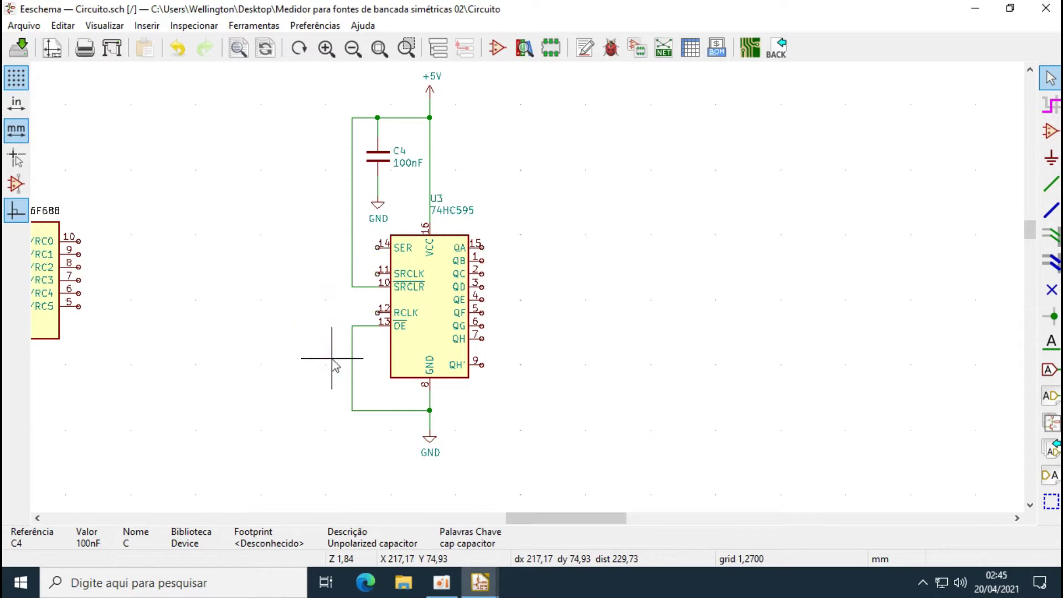
# Place a generic LED symbol from the Device library in the empty area beyond U3's output pins
pyautogui.click(1048, 138)
pyautogui.click(651, 227)
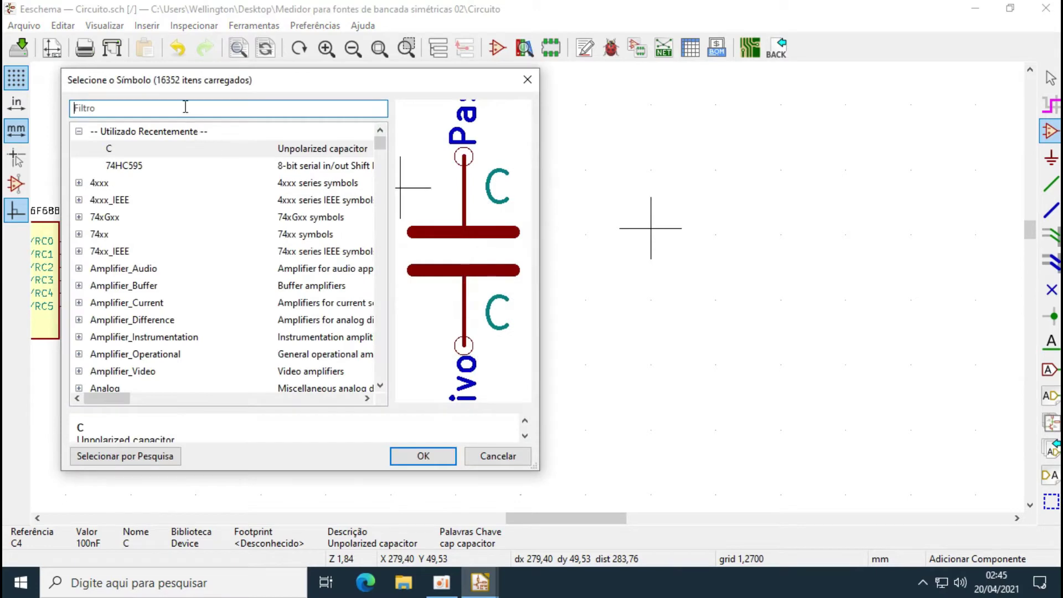
pyautogui.write('led')
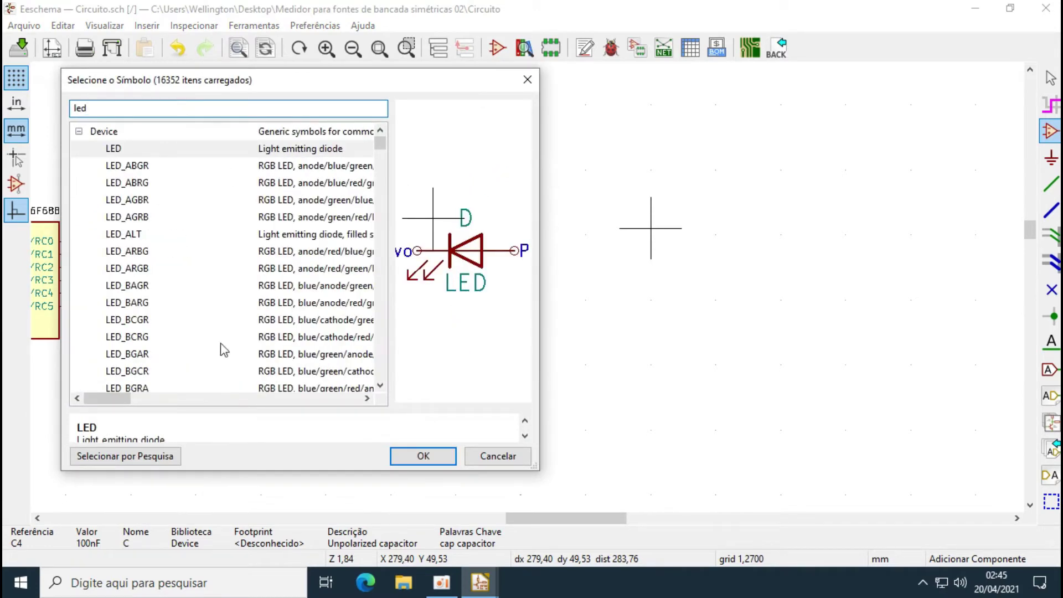
pyautogui.click(423, 456)
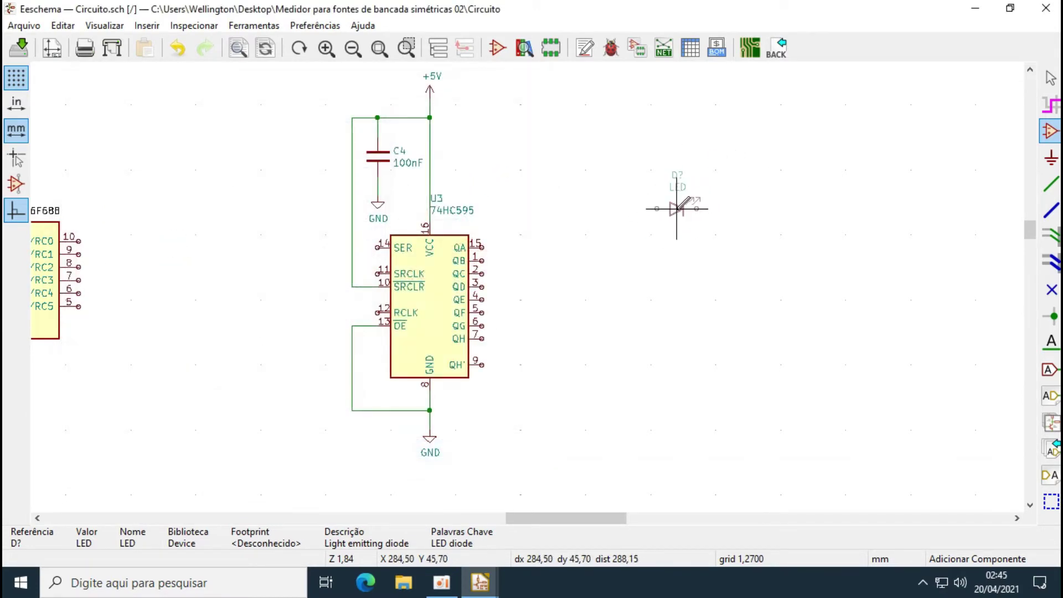
pyautogui.click(631, 215)
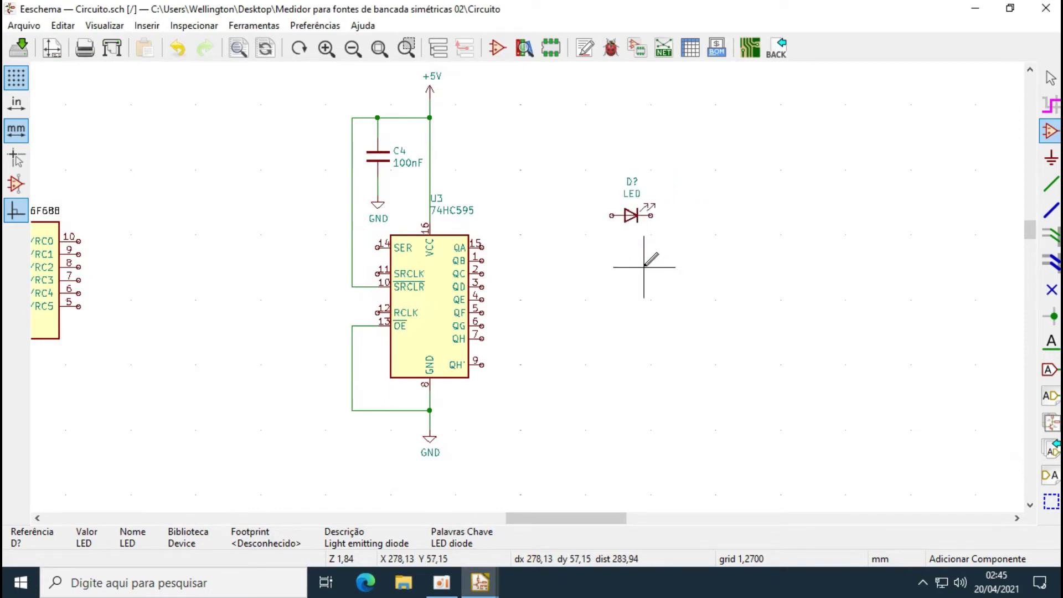
# Place a resistor R from the Device library horizontally in line with the LED, on the side facing U3
pyautogui.click(644, 267)
pyautogui.write('r')
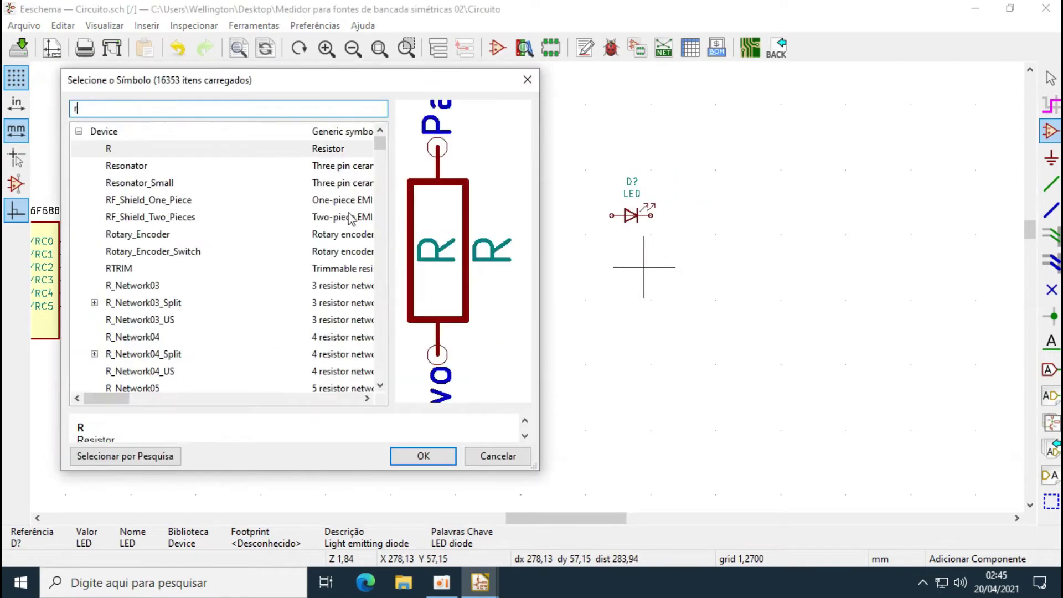
pyautogui.click(423, 456)
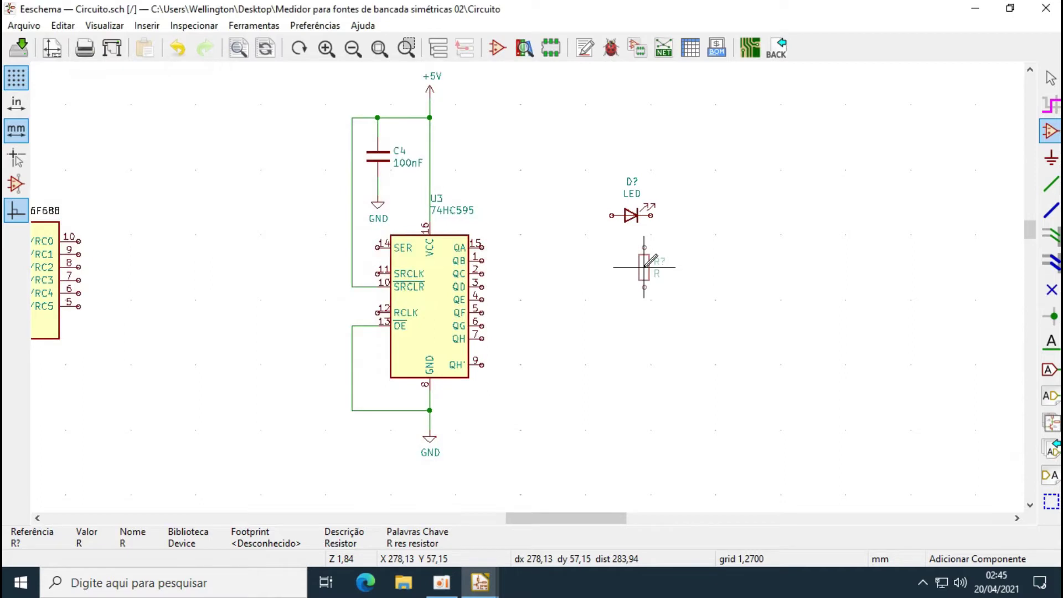
pyautogui.click(572, 215)
# Copy the resistor and LED pair and paste three copies in evenly spaced rows below the original
pyautogui.moveTo(534, 168); pyautogui.dragTo(684, 239)
pyautogui.rightClick(683, 232)
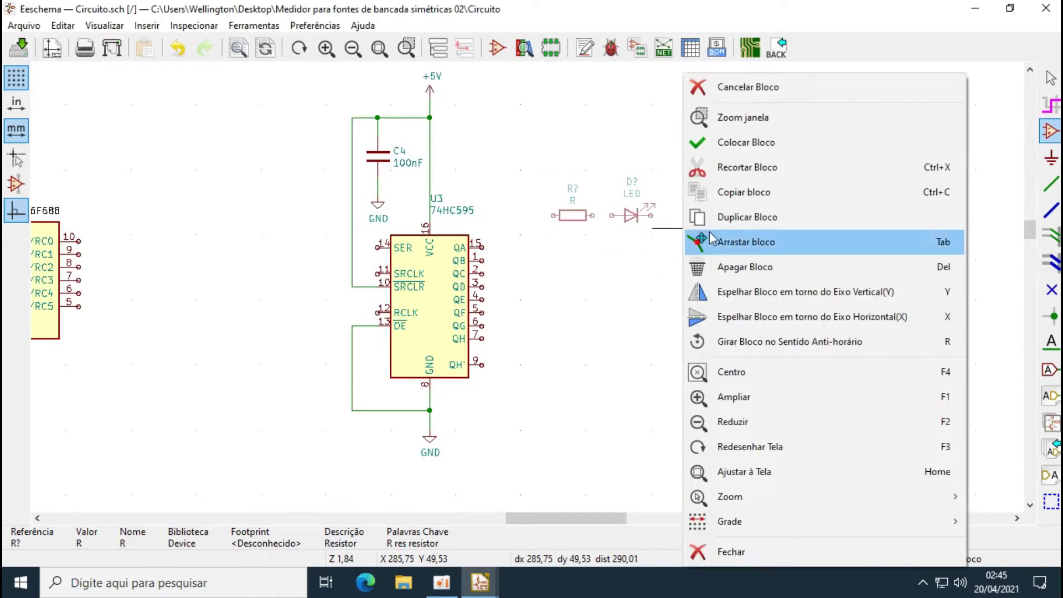
pyautogui.click(768, 198)
pyautogui.rightClick(767, 228)
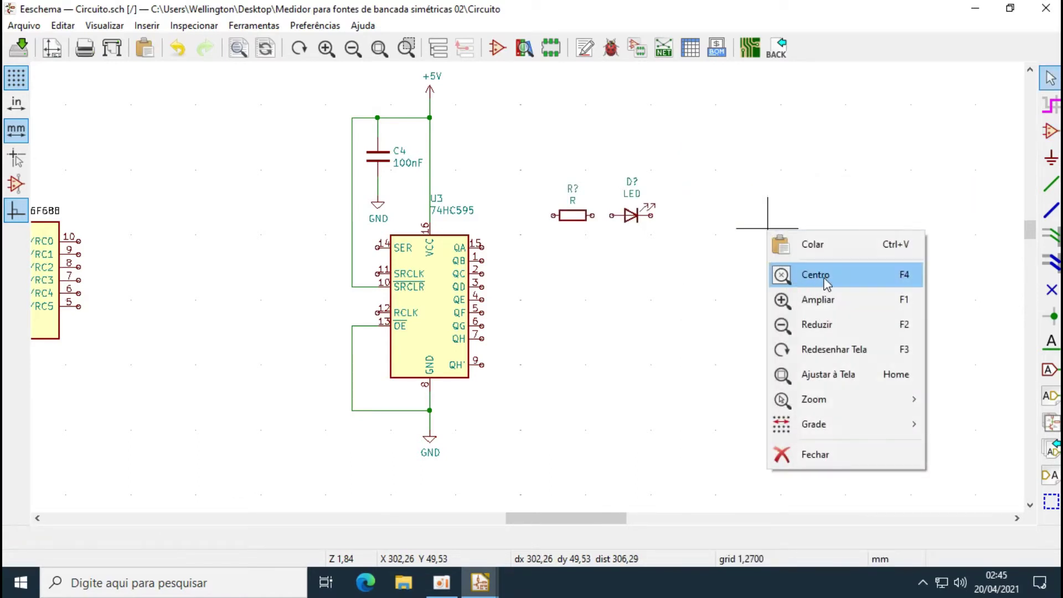
pyautogui.click(810, 244)
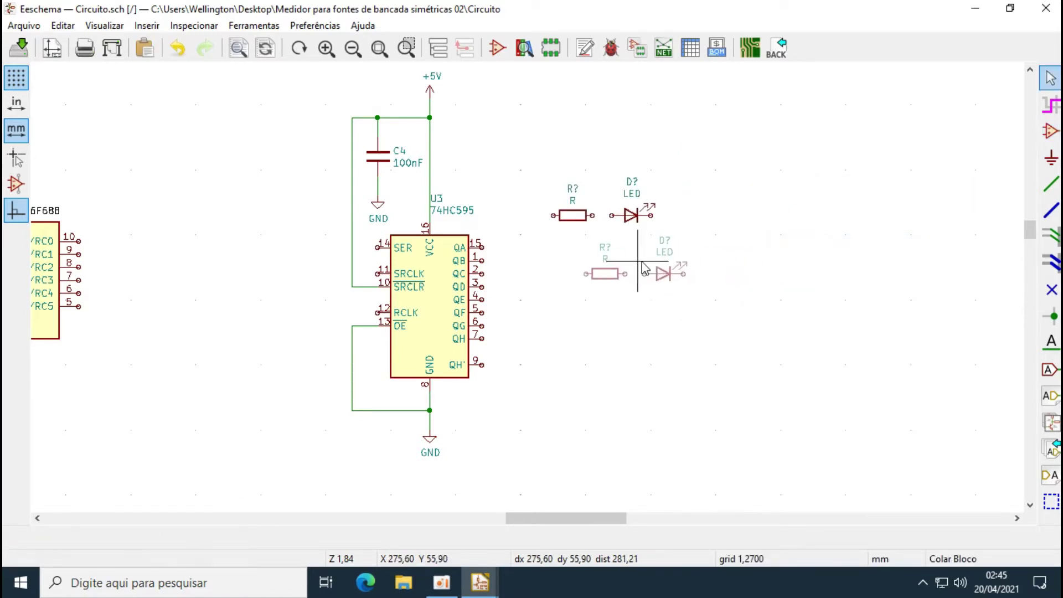
pyautogui.click(608, 253)
pyautogui.rightClick(756, 259)
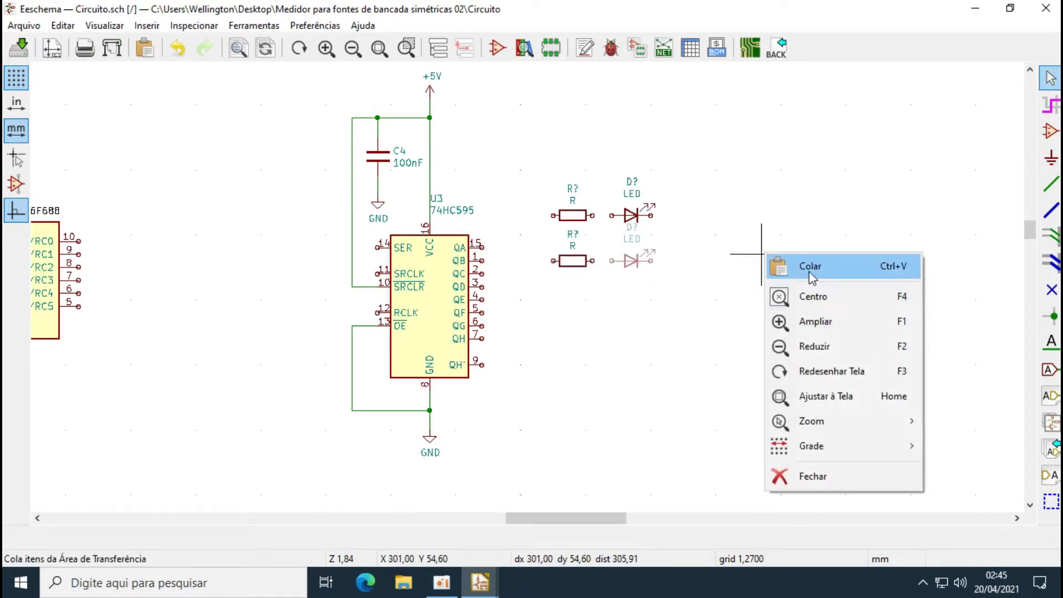
pyautogui.click(809, 272)
pyautogui.click(607, 299)
pyautogui.rightClick(774, 267)
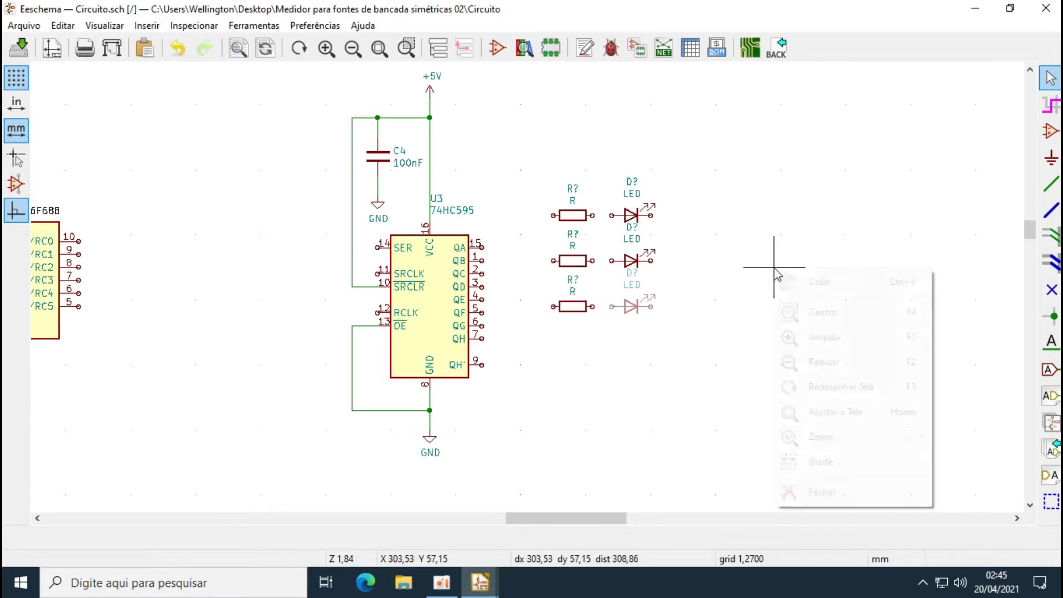
pyautogui.click(815, 285)
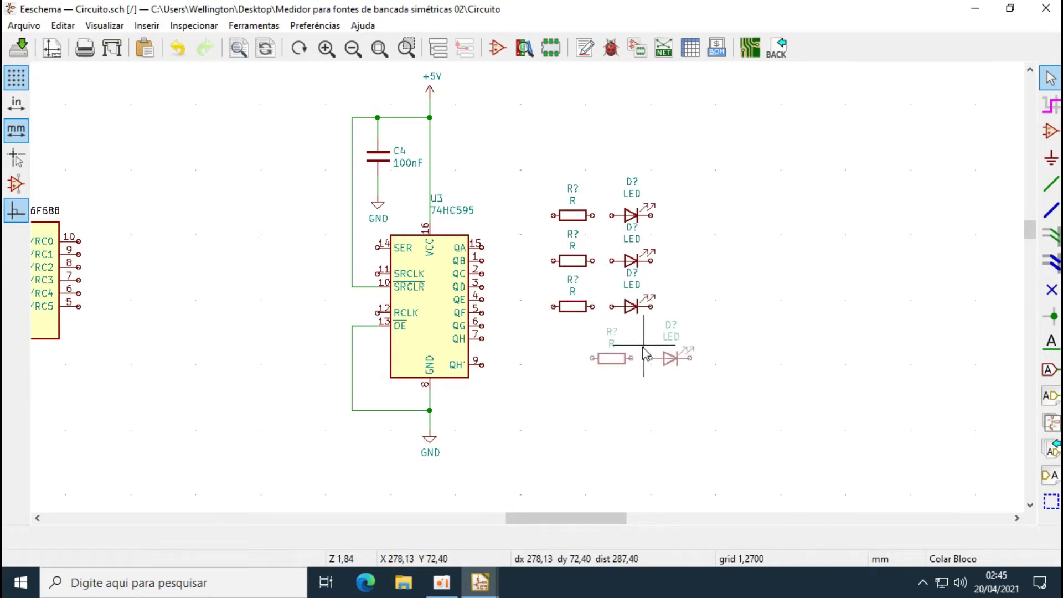
pyautogui.click(605, 339)
# Copy the block of four resistor-LED rows and paste it directly below to make eight rows
pyautogui.moveTo(543, 159); pyautogui.dragTo(658, 379)
pyautogui.rightClick(662, 388)
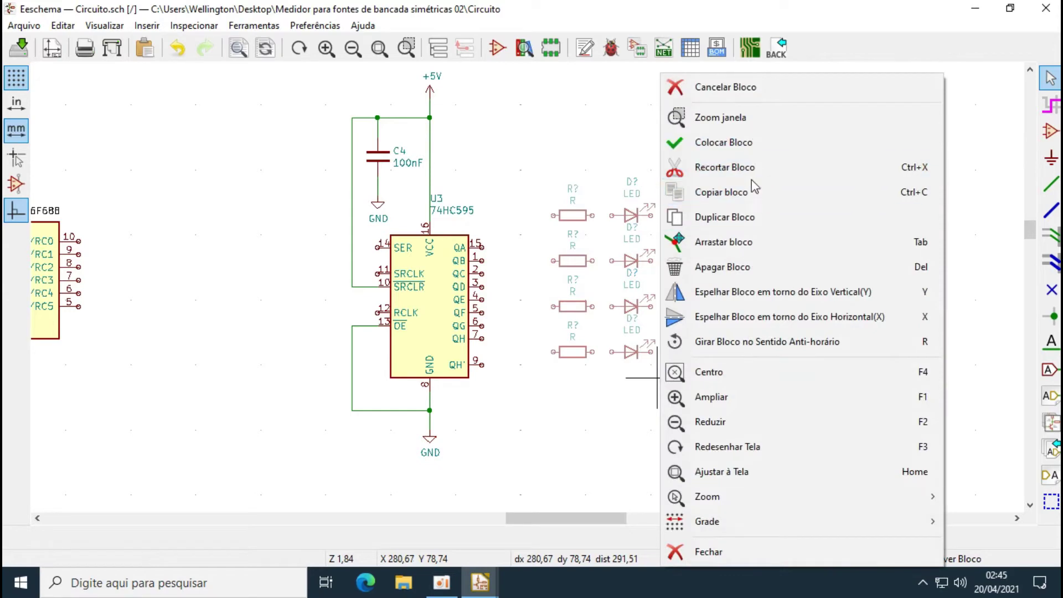
pyautogui.click(756, 203)
pyautogui.rightClick(819, 254)
pyautogui.click(836, 268)
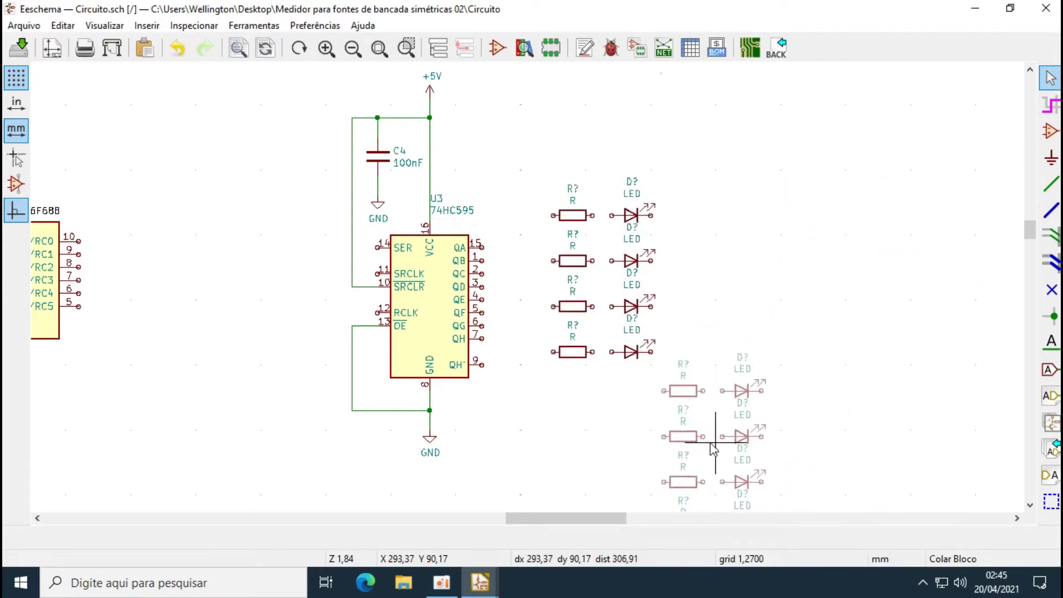
pyautogui.click(609, 456)
# Move the block of eight resistor-LED rows slightly up and away from U3
pyautogui.scroll(-5, 610, 455)
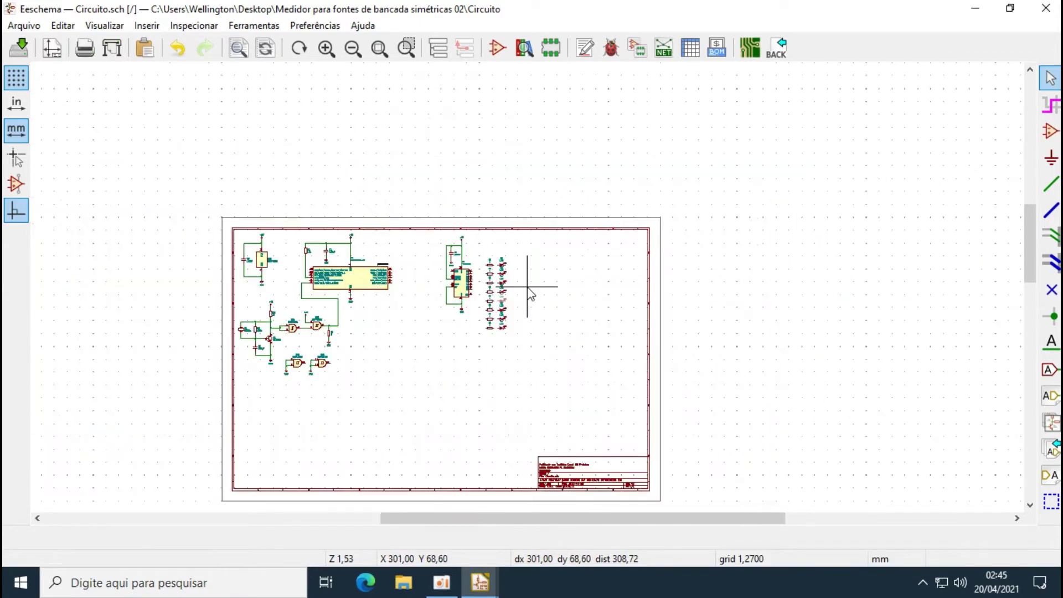
pyautogui.scroll(5, 505, 285)
pyautogui.keyDown('shift'); pyautogui.scroll(2, 510, 238); pyautogui.keyUp('shift')
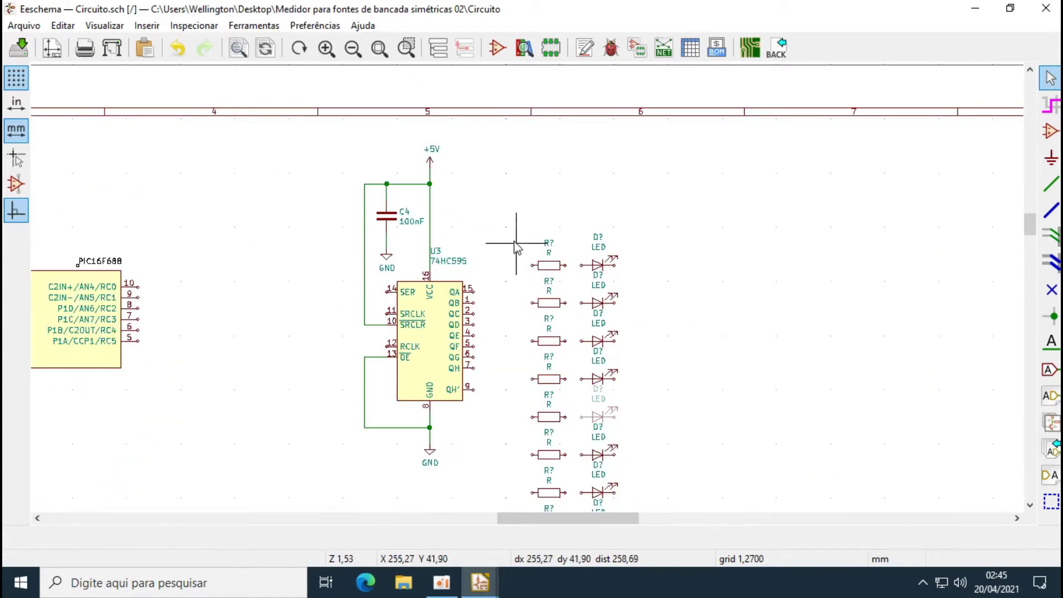
pyautogui.scroll(-2, 510, 216)
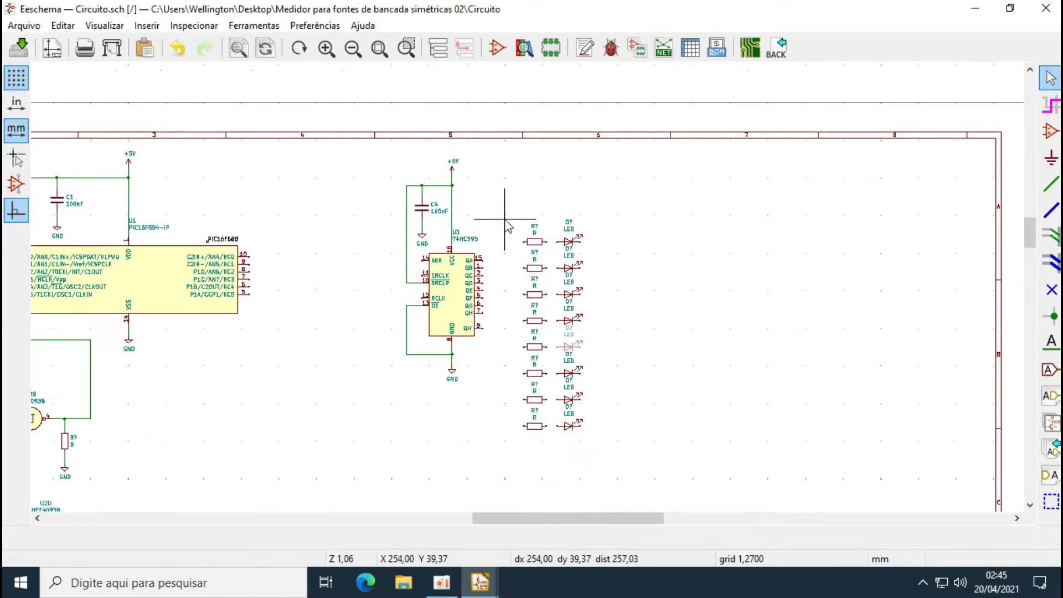
pyautogui.moveTo(504, 220); pyautogui.dragTo(651, 450)
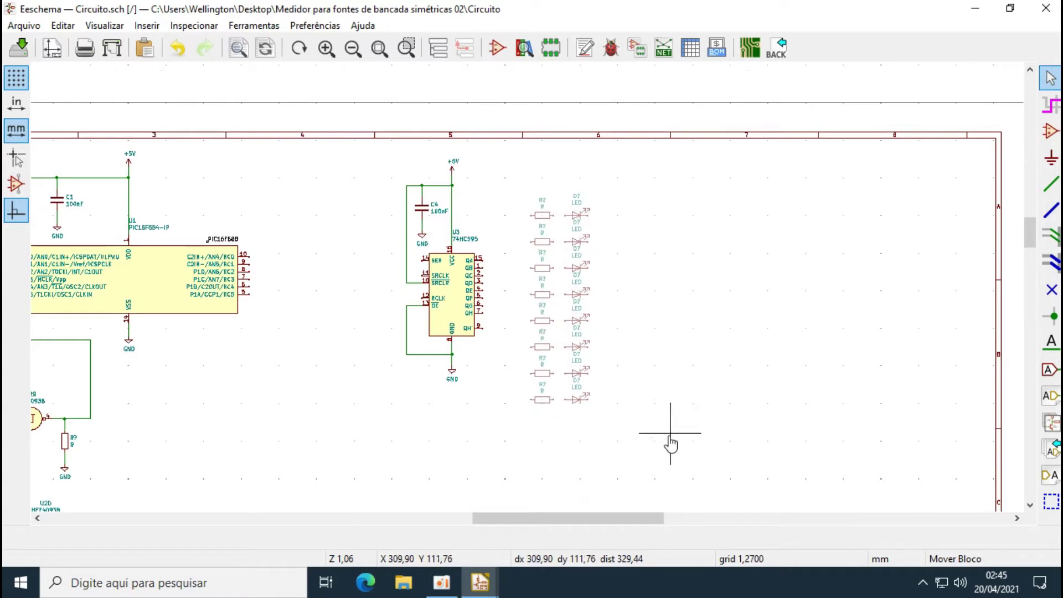
pyautogui.click(671, 439)
# Wire each resistor to its LED and join all eight LED cathodes with a common vertical wire
pyautogui.scroll(3, 553, 367)
pyautogui.press('w')
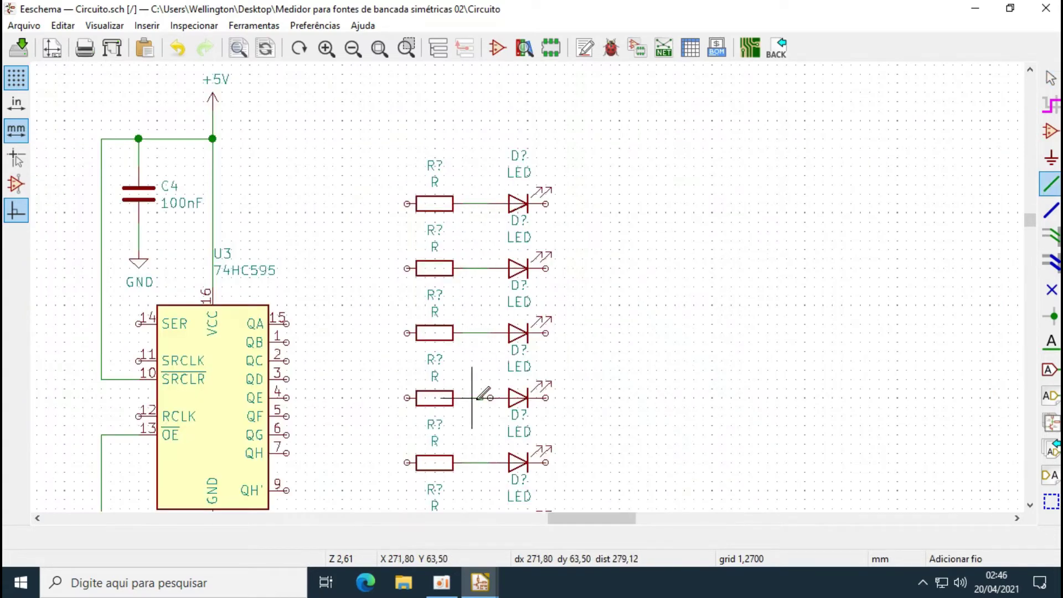
pyautogui.moveTo(474, 401); pyautogui.dragTo(537, 277, button='middle')
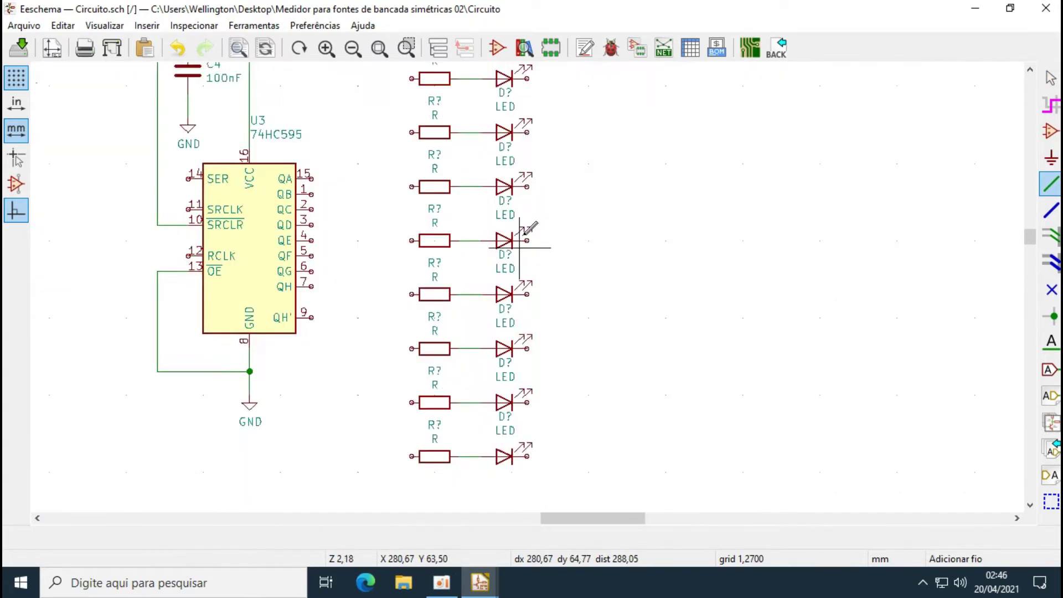
pyautogui.scroll(-1, 536, 335)
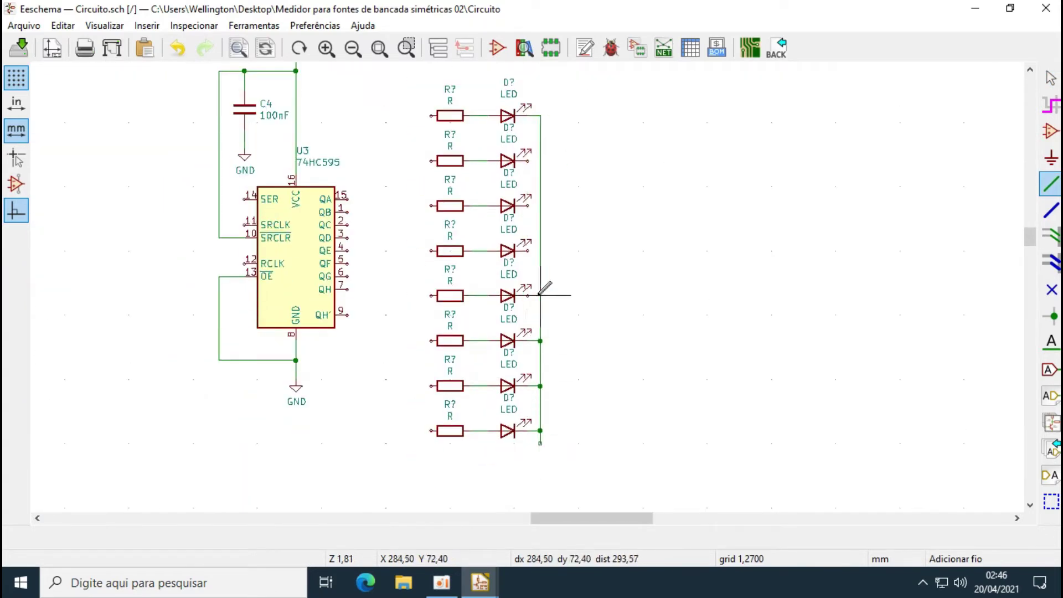
# Wire U3's outputs QA to QH to the free ends of the eight resistors, in order from the uppermost row down
pyautogui.click(347, 200)
pyautogui.click(430, 115)
pyautogui.click(430, 161)
pyautogui.click(431, 206)
pyautogui.click(430, 251)
pyautogui.click(347, 251)
pyautogui.click(430, 296)
pyautogui.click(348, 264)
pyautogui.click(431, 341)
pyautogui.click(347, 276)
pyautogui.click(430, 386)
pyautogui.click(347, 290)
pyautogui.click(430, 430)
# Place a GND power symbol at the lower end of the common LED cathode wire
pyautogui.press('p')
pyautogui.press('Return')
pyautogui.click(541, 443)
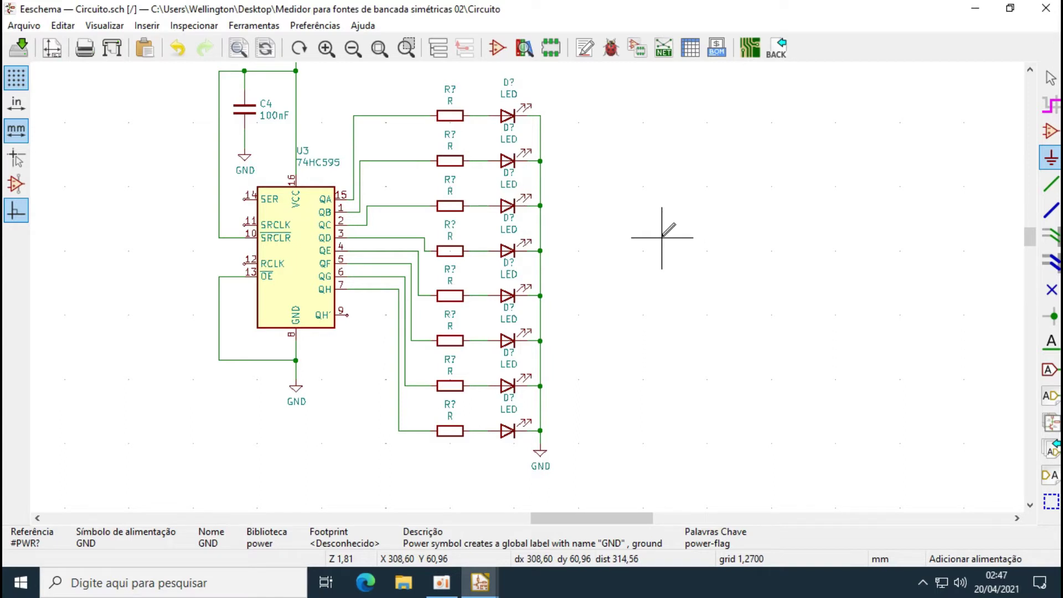
# Place three vertical resistors R in a row on the input side of U3
pyautogui.press('a')
pyautogui.press('Return')
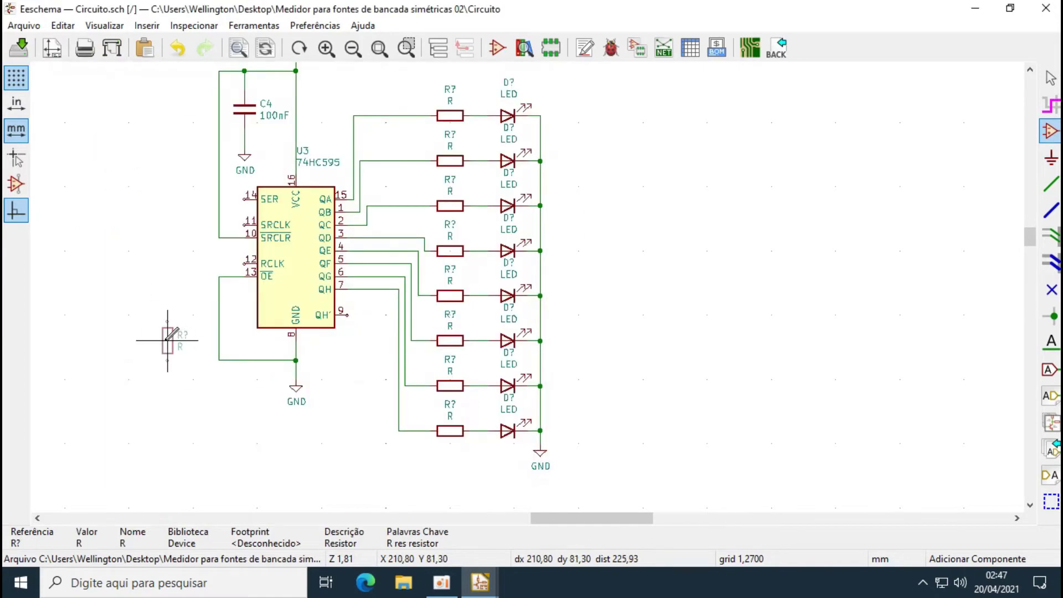
pyautogui.click(155, 343)
pyautogui.click(423, 456)
# Place three vertical SW_Push switches from the Switch library in a row above the three resistors
pyautogui.click(237, 261)
pyautogui.scroll(-20, 203, 305)
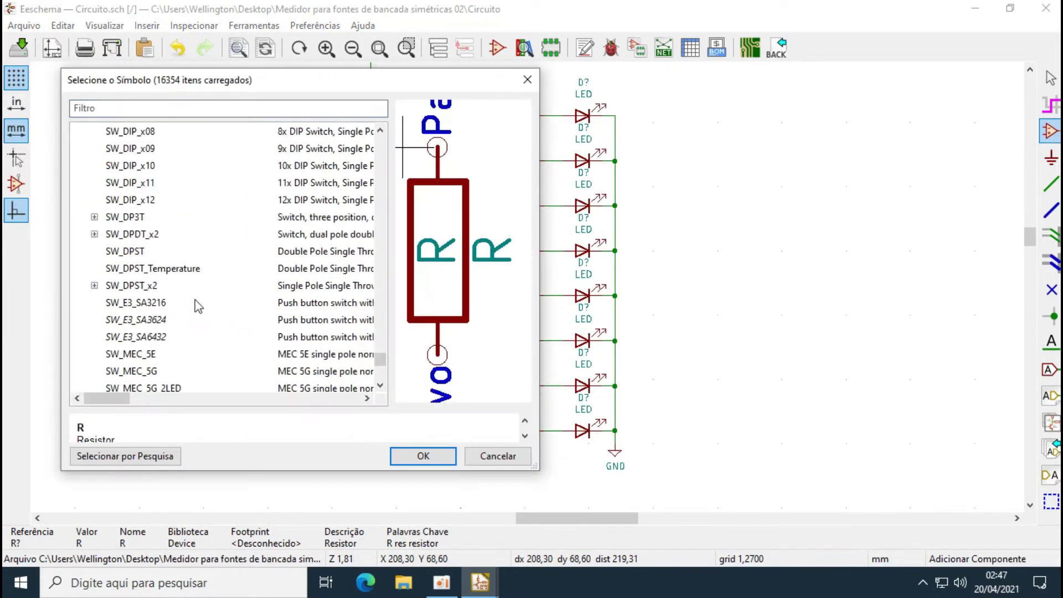
pyautogui.doubleClick(203, 305)
pyautogui.click(166, 154)
pyautogui.press('Escape')
pyautogui.press('Insert')
pyautogui.press('Insert')
# Set the values of the three push switches to DADOS, CLOCK and CHAVE, in order
pyautogui.write('vDADOS')
pyautogui.press('Return')
pyautogui.write('CLOCK')
pyautogui.press('Return')
pyautogui.write('vCHAVE')
pyautogui.press('Return')
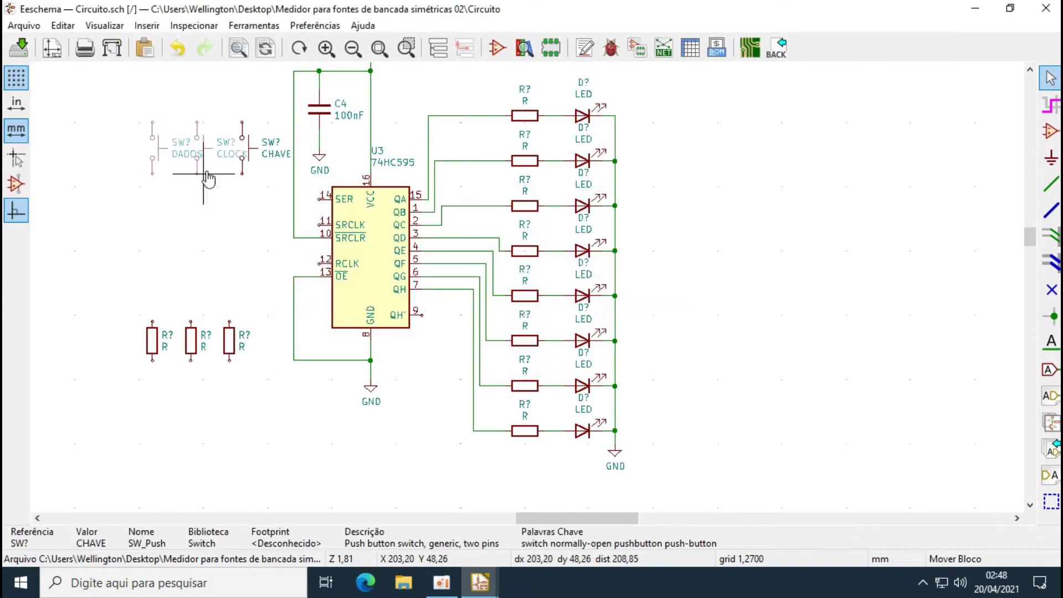
# Space out the DADOS and CLOCK switches and shift the resistors below to line up with them
pyautogui.moveTo(156, 156); pyautogui.dragTo(130, 156)
pyautogui.moveTo(200, 156); pyautogui.dragTo(189, 156)
pyautogui.moveTo(191, 340); pyautogui.dragTo(184, 349)
pyautogui.click(184, 349)
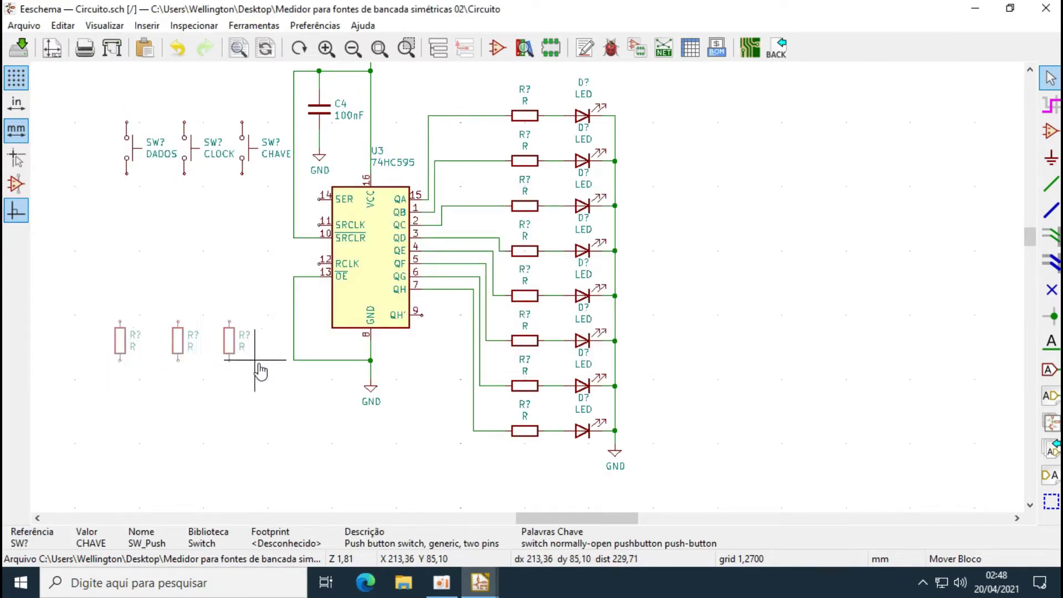
# Wire the lower ends of the three resistors to U3's GND line and each switch to the resistor below it
pyautogui.click(1051, 184)
pyautogui.click(294, 360)
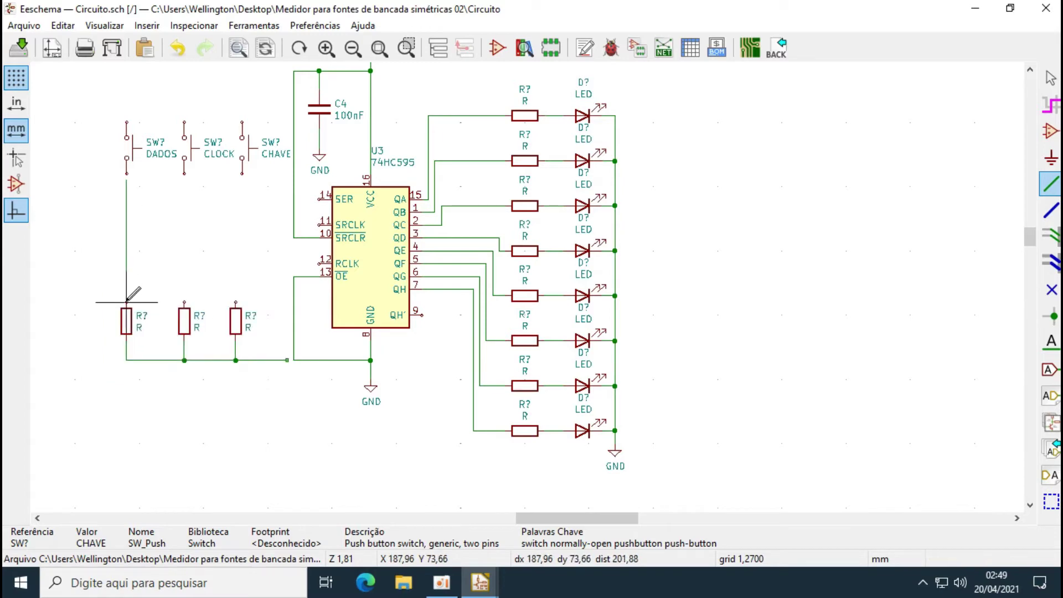
pyautogui.click(126, 157)
pyautogui.click(184, 173)
pyautogui.click(185, 302)
pyautogui.click(242, 173)
pyautogui.click(242, 302)
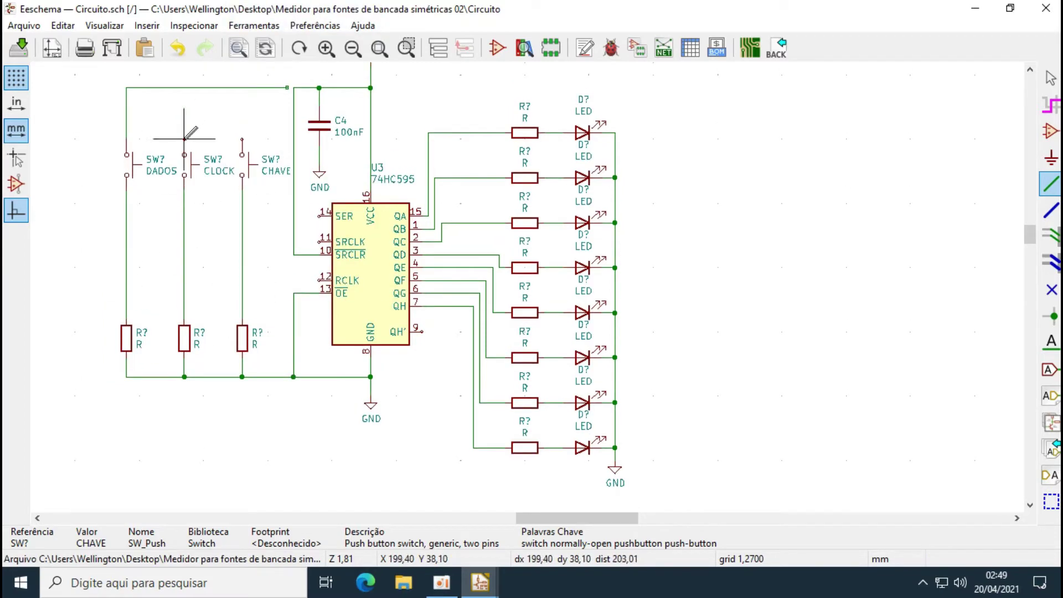
# Connect the upper ends of the three push switches to U3's +5V line
pyautogui.click(288, 87)
pyautogui.click(242, 216)
pyautogui.click(242, 151)
# Wire SER, SRCLK and RCLK to the DADOS, CLOCK and CHAVE switch-resistor lines respectively
pyautogui.click(321, 280)
pyautogui.click(126, 280)
pyautogui.click(321, 305)
pyautogui.click(185, 305)
pyautogui.click(321, 344)
pyautogui.click(242, 344)
pyautogui.scroll(-2, 653, 231)
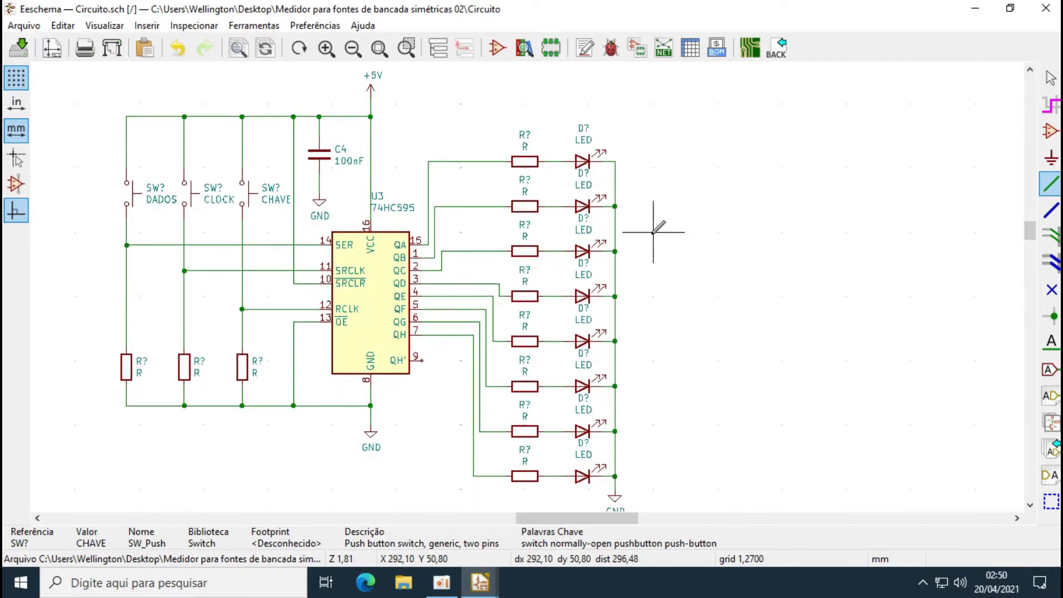
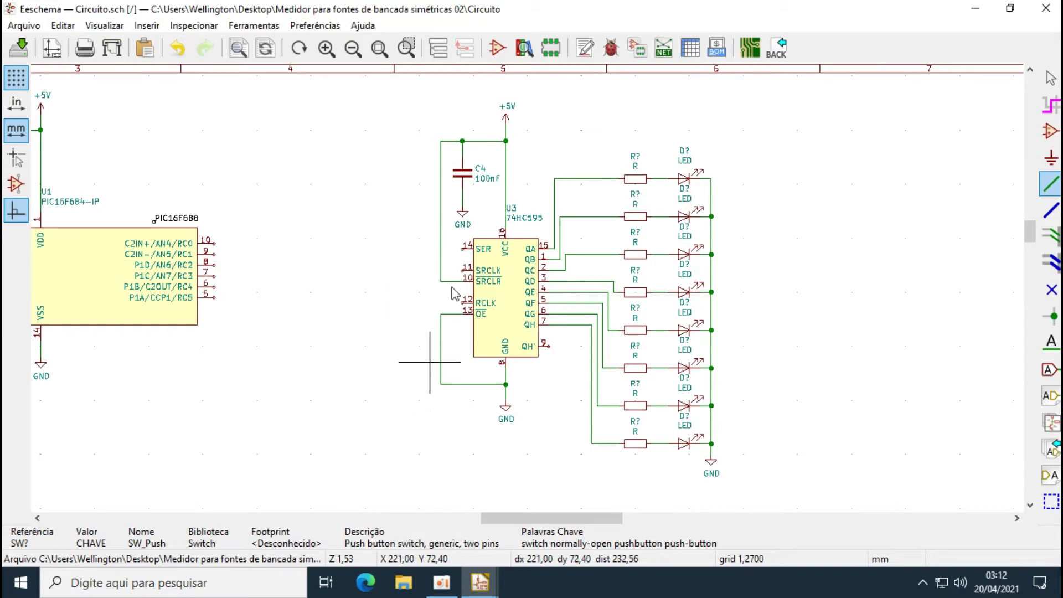
# Move the whole 74HC595 circuit with its resistors and LEDs closer to microcontroller U1
pyautogui.moveTo(430, 92); pyautogui.dragTo(738, 460)
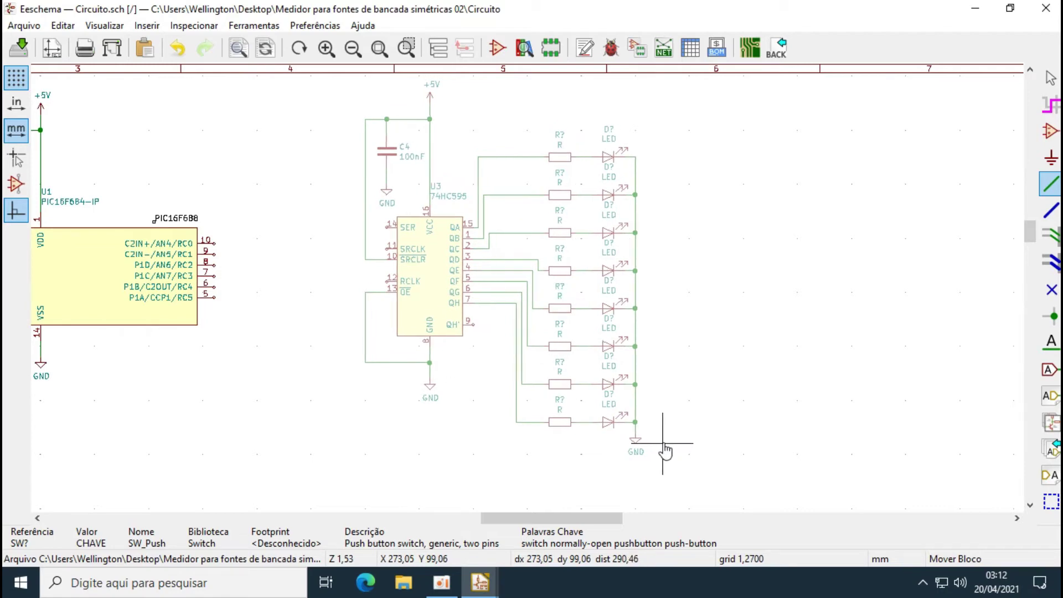
pyautogui.click(665, 446)
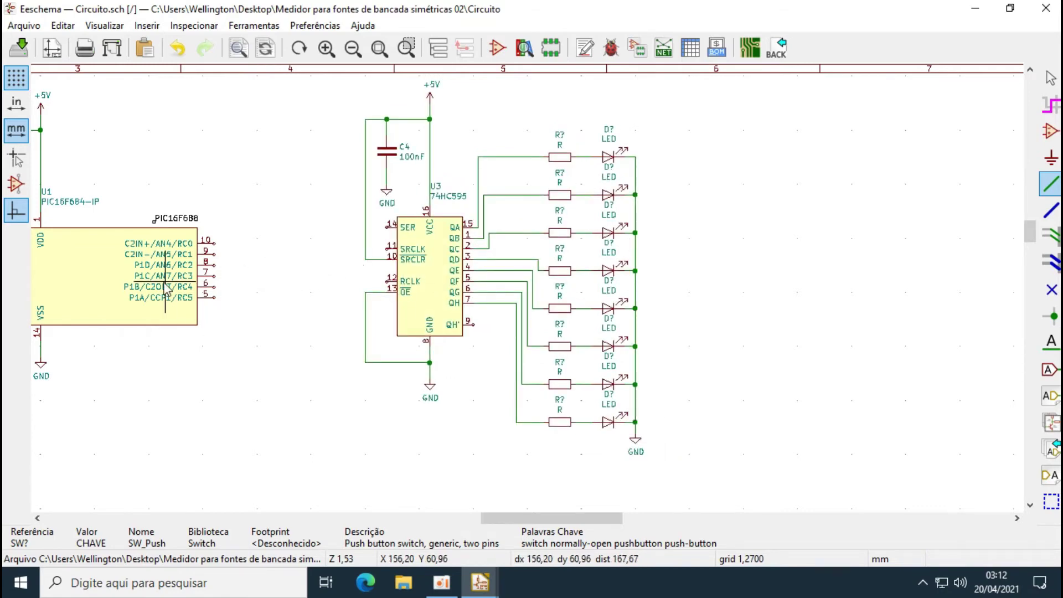
# Wire U1's RC5 pin to U3's RCLK, RC4 to SRCLK and RC3 to SER
pyautogui.scroll(1, 166, 286)
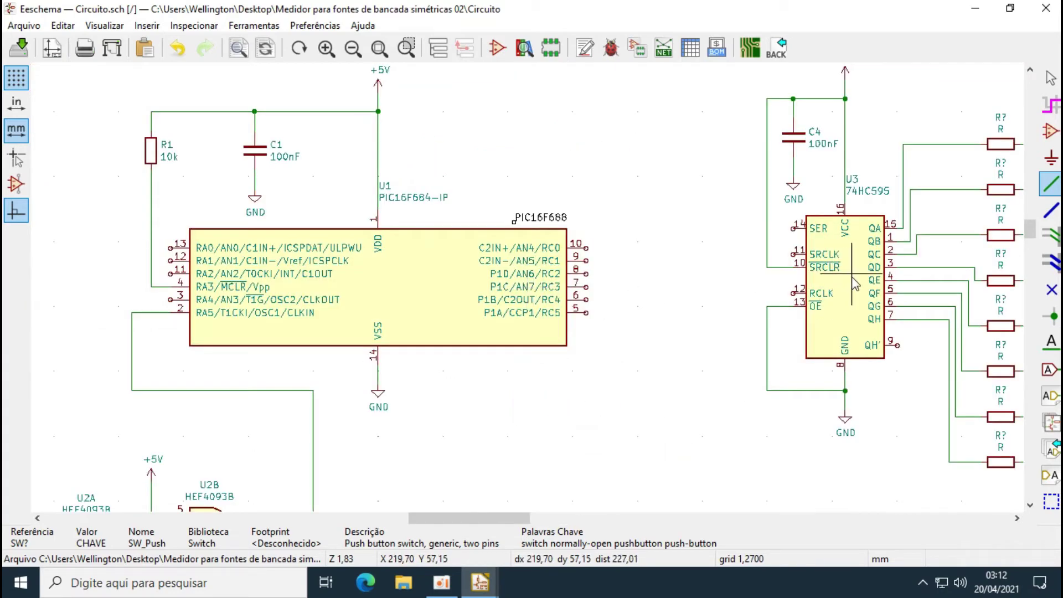
pyautogui.scroll(1, 839, 285)
pyautogui.scroll(1, 366, 299)
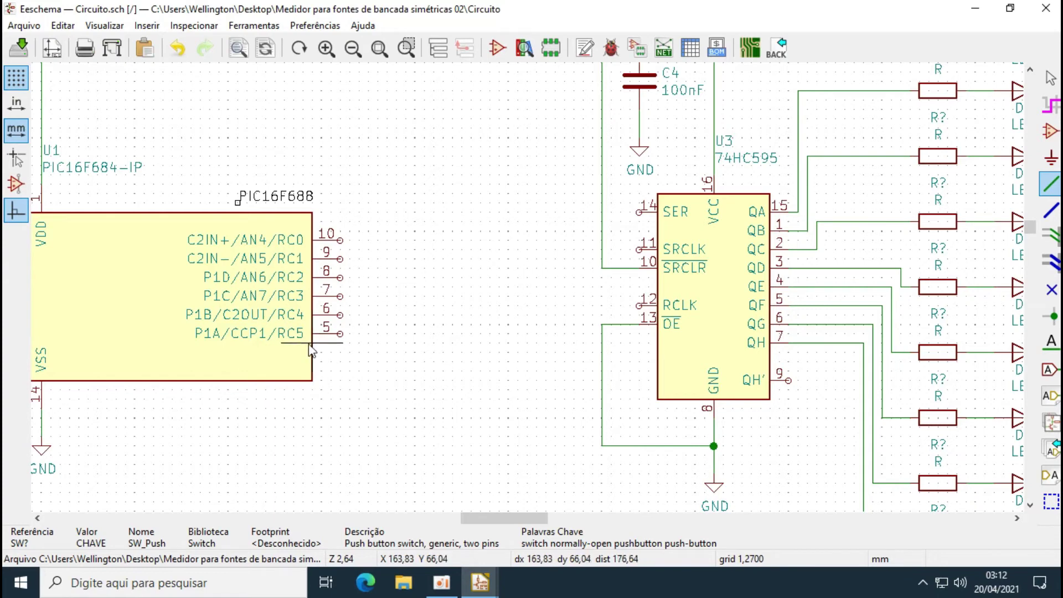
pyautogui.click(340, 334)
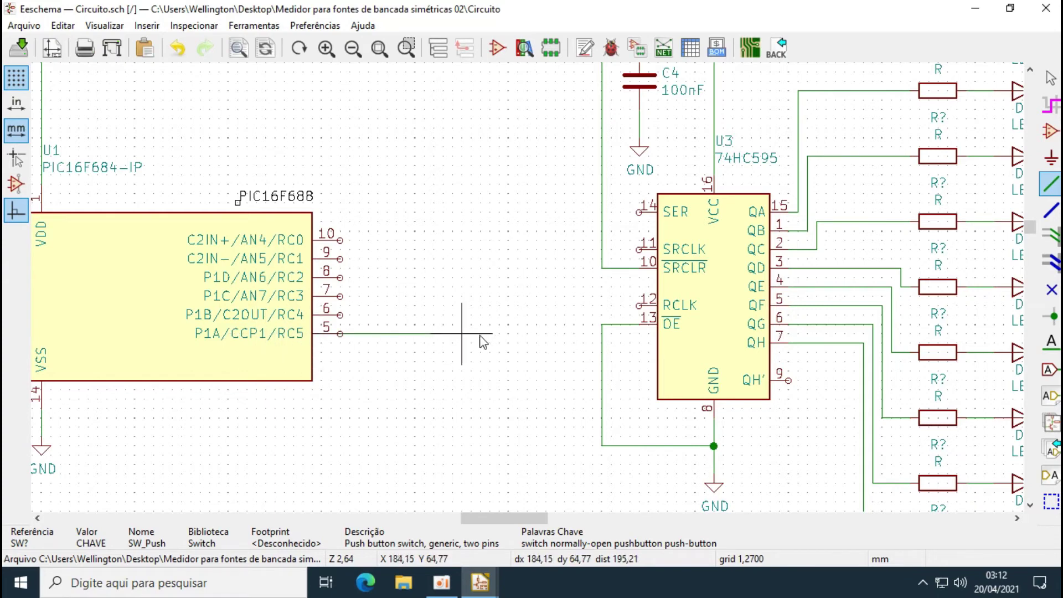
pyautogui.click(640, 305)
pyautogui.click(340, 315)
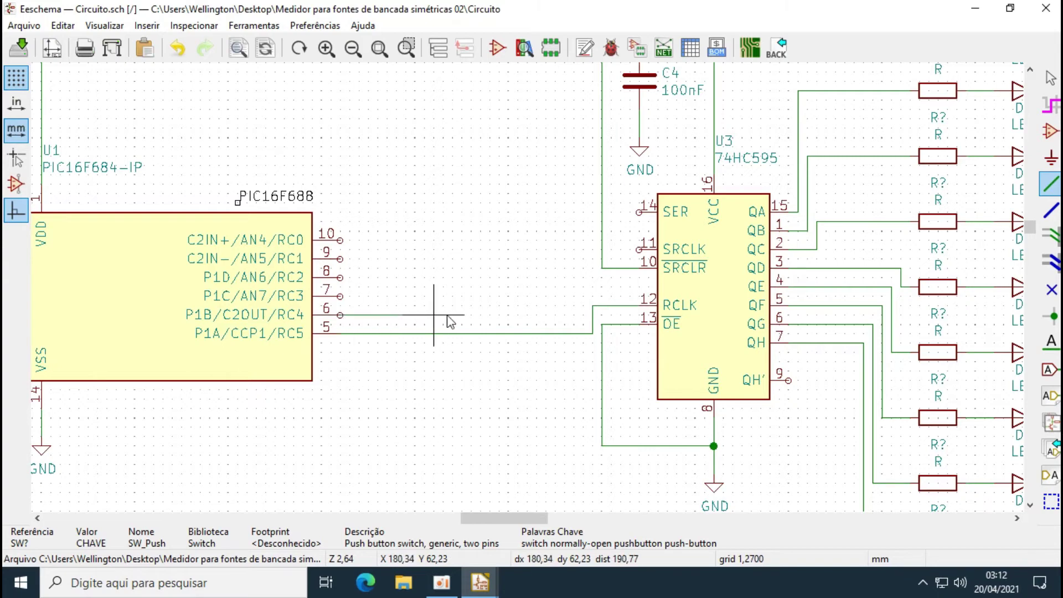
pyautogui.click(639, 249)
pyautogui.click(340, 296)
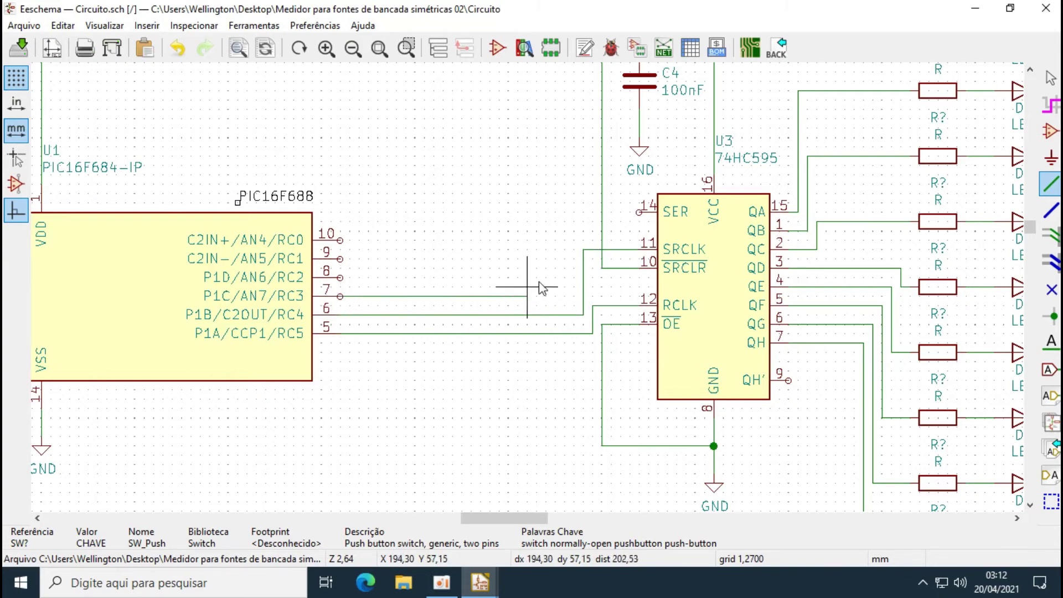
pyautogui.click(579, 211)
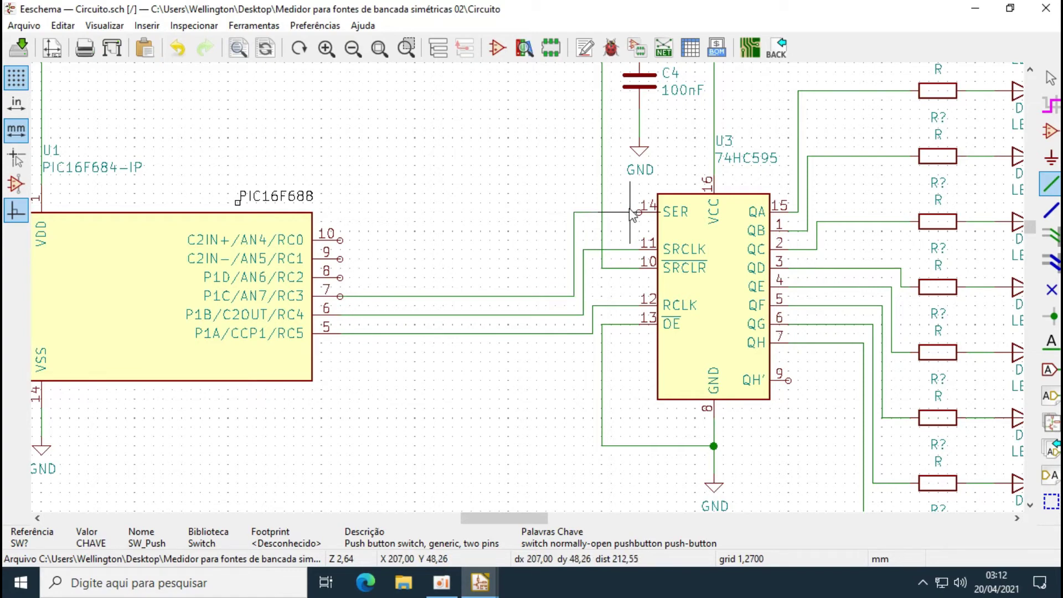
pyautogui.click(640, 212)
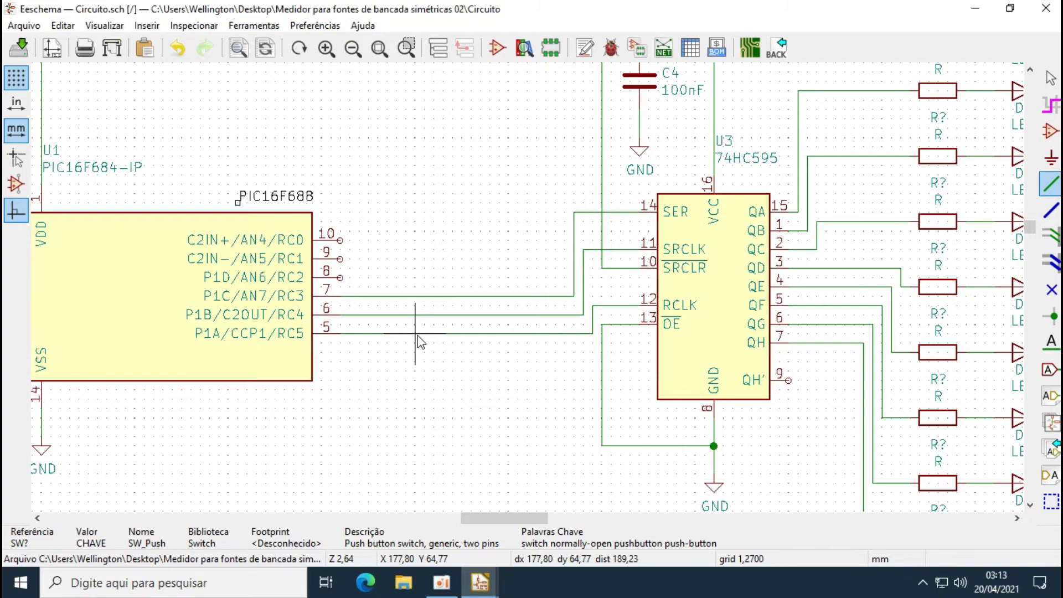
# Fit the schematic sheet in view, minimize the KiCad windows, switch to MPLAB X IDE v5.45 and close its start page
pyautogui.scroll(-3, 418, 341)
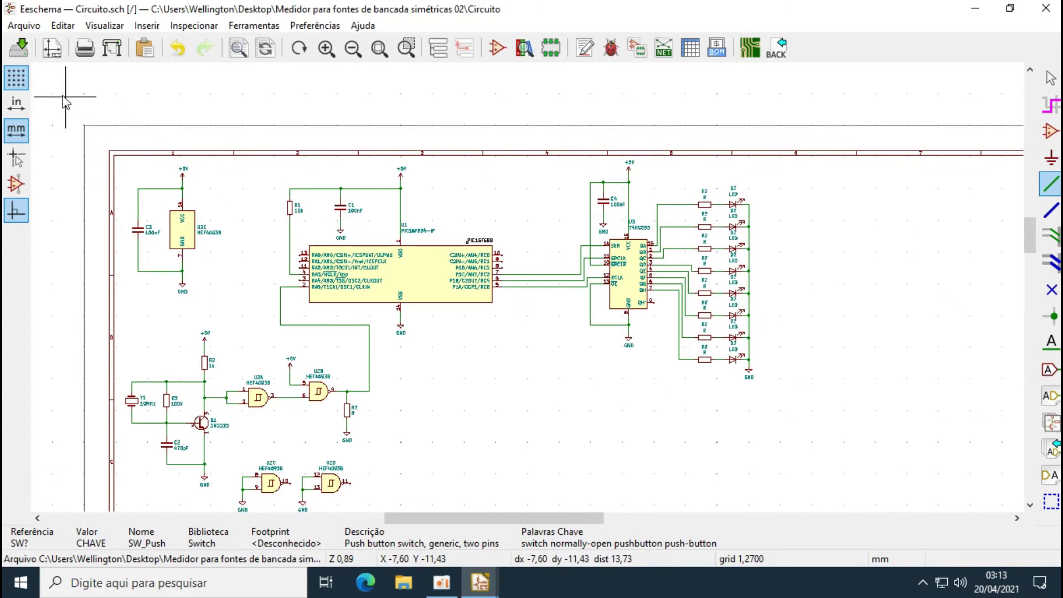
pyautogui.click(380, 50)
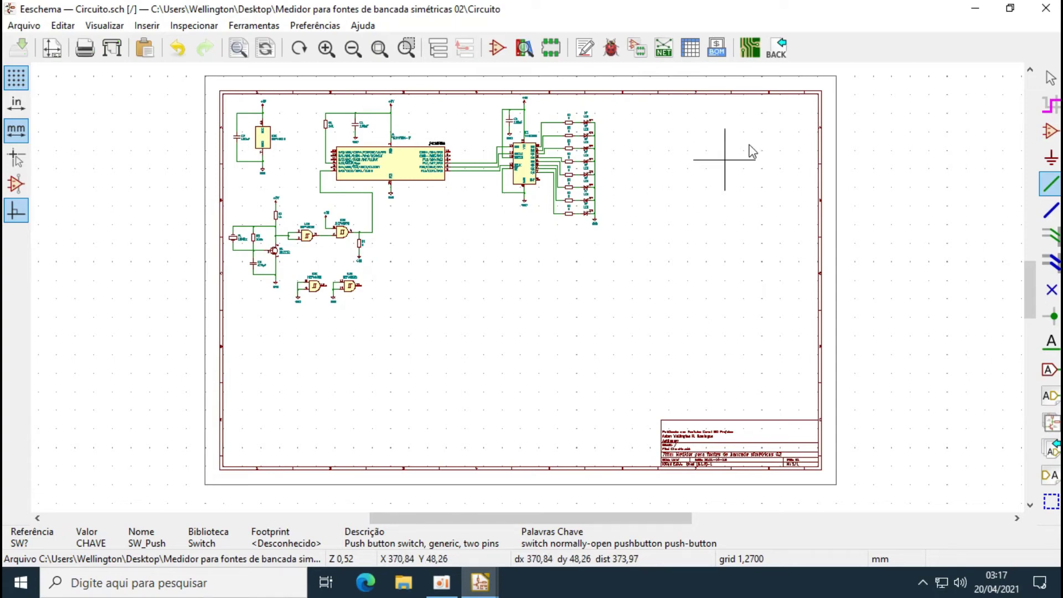
pyautogui.click(976, 10)
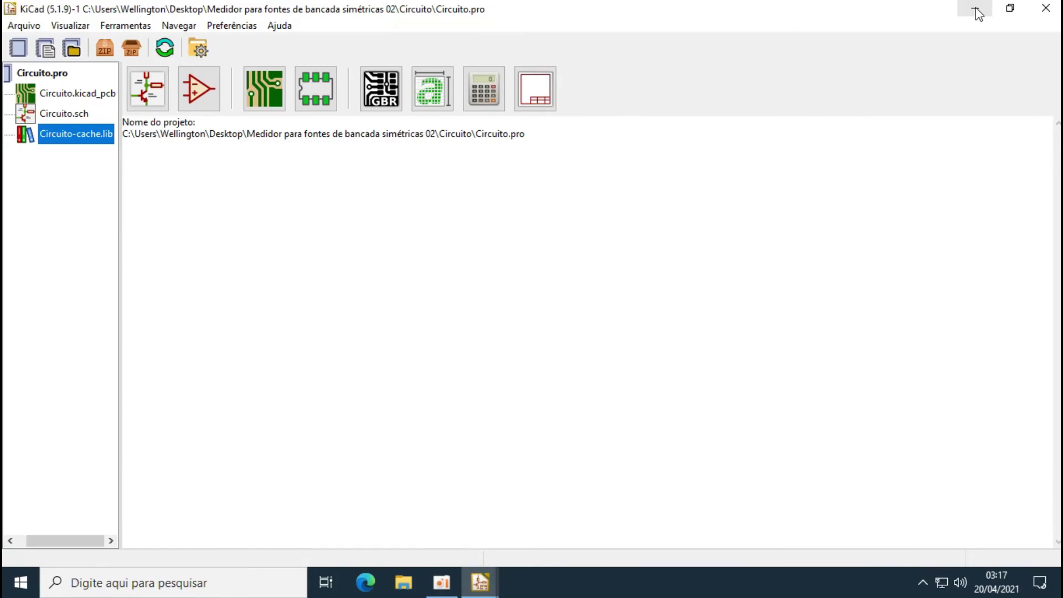
pyautogui.click(976, 10)
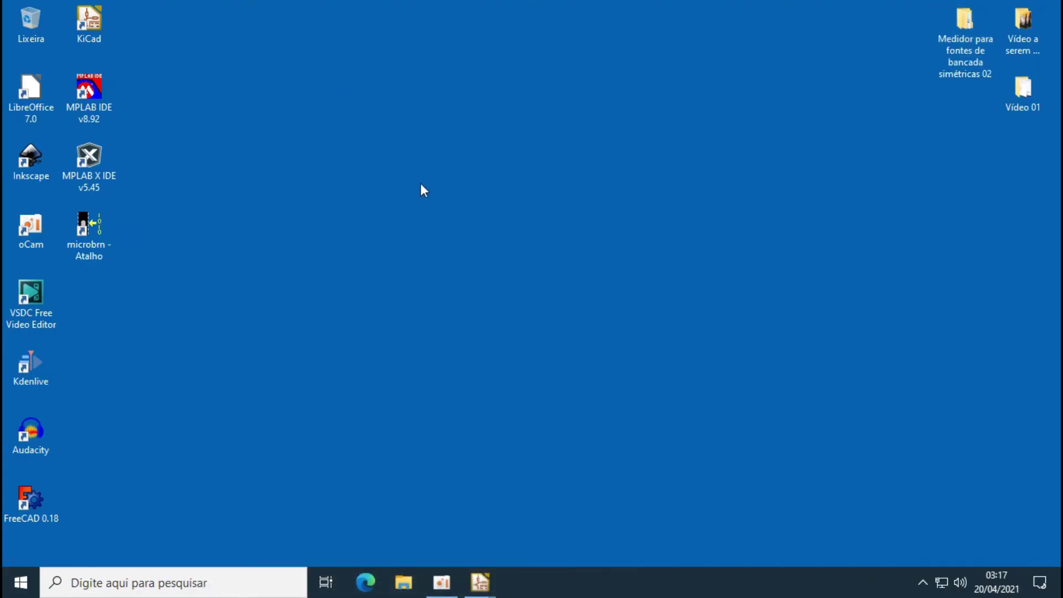
pyautogui.click(92, 160)
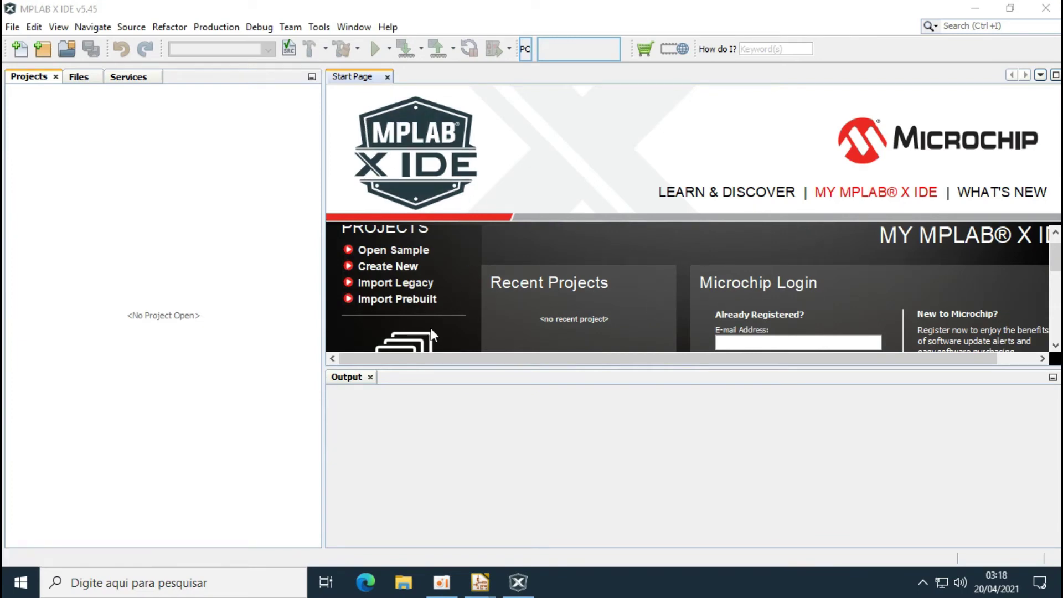
pyautogui.click(387, 77)
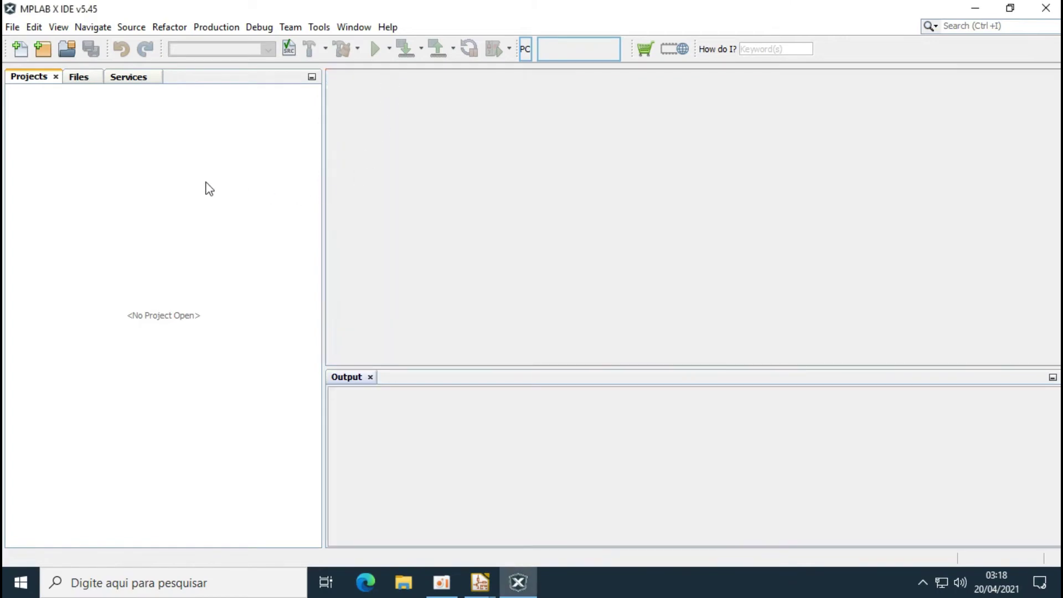
# Start a new Standalone Project from the Microchip Embedded category
pyautogui.click(12, 26)
pyautogui.click(61, 46)
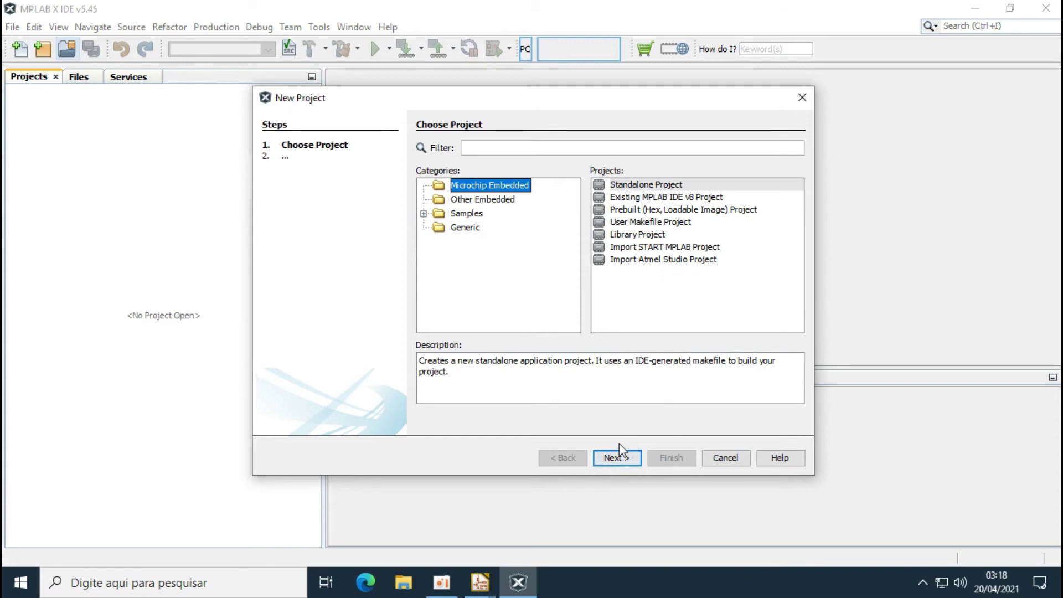
pyautogui.click(623, 462)
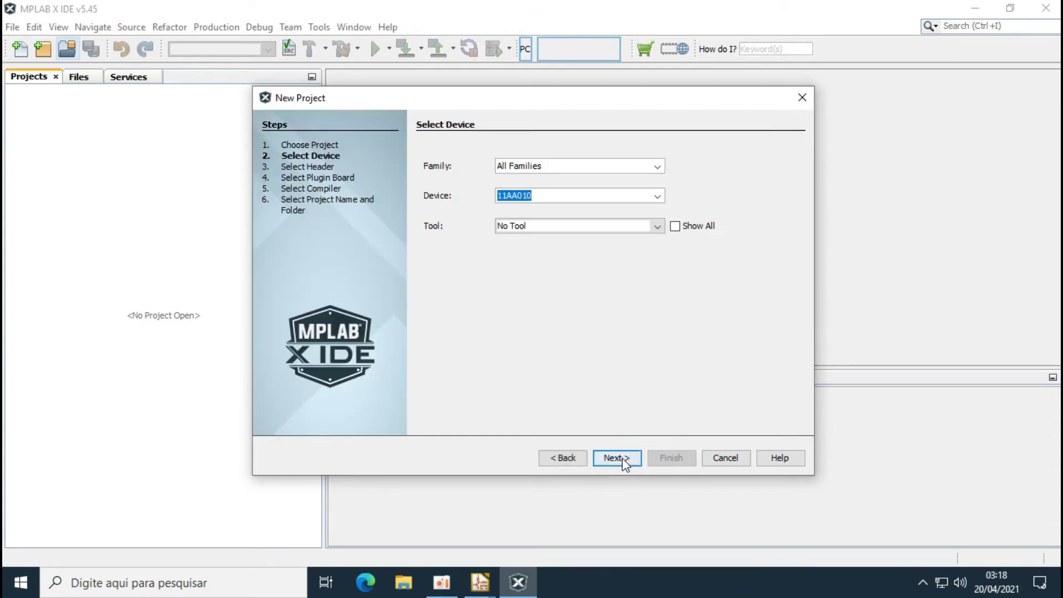
# Choose PIC16F688 as the project's device and Simulator as its tool
pyautogui.click(658, 195)
pyautogui.click(658, 195)
pyautogui.write('688')
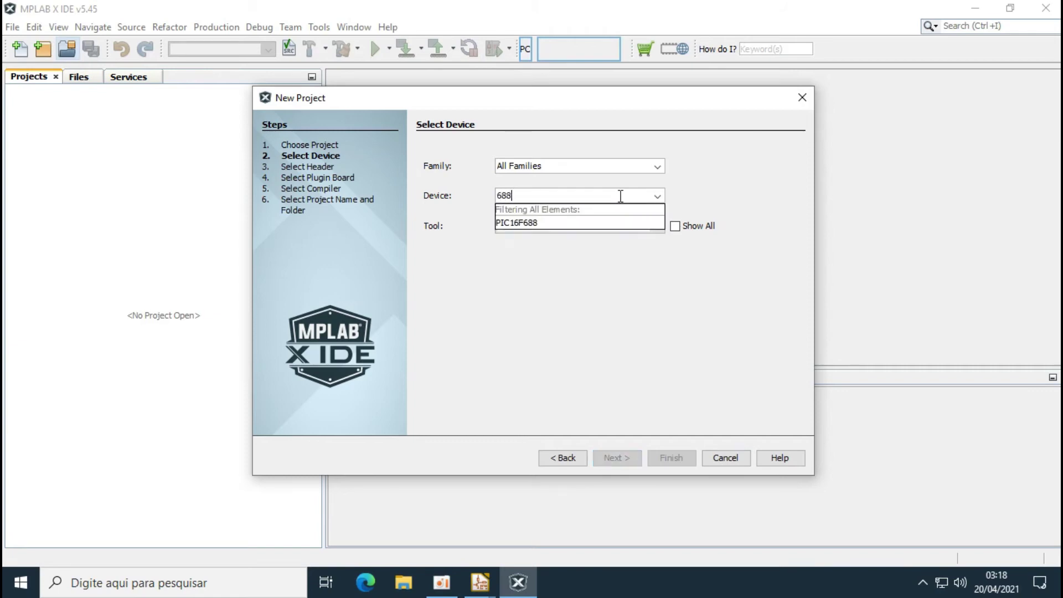
pyautogui.click(522, 224)
pyautogui.click(657, 226)
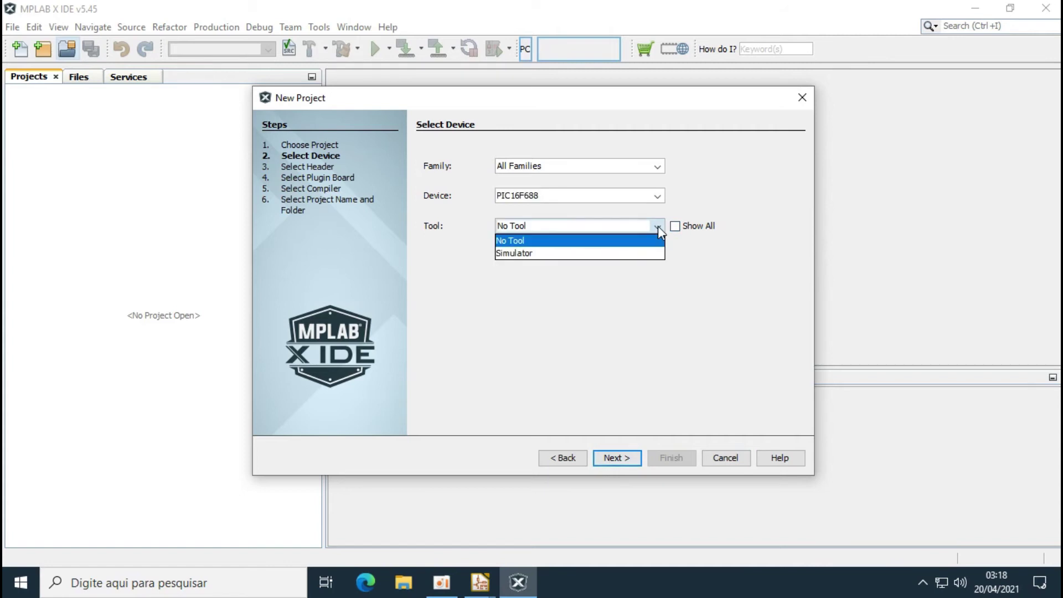
pyautogui.click(544, 256)
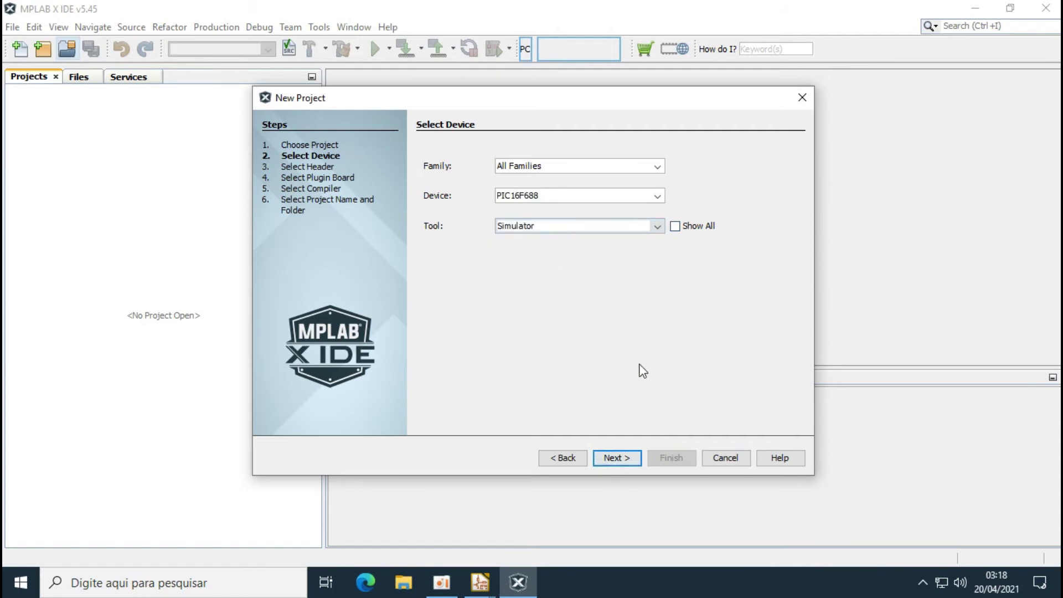
pyautogui.click(620, 458)
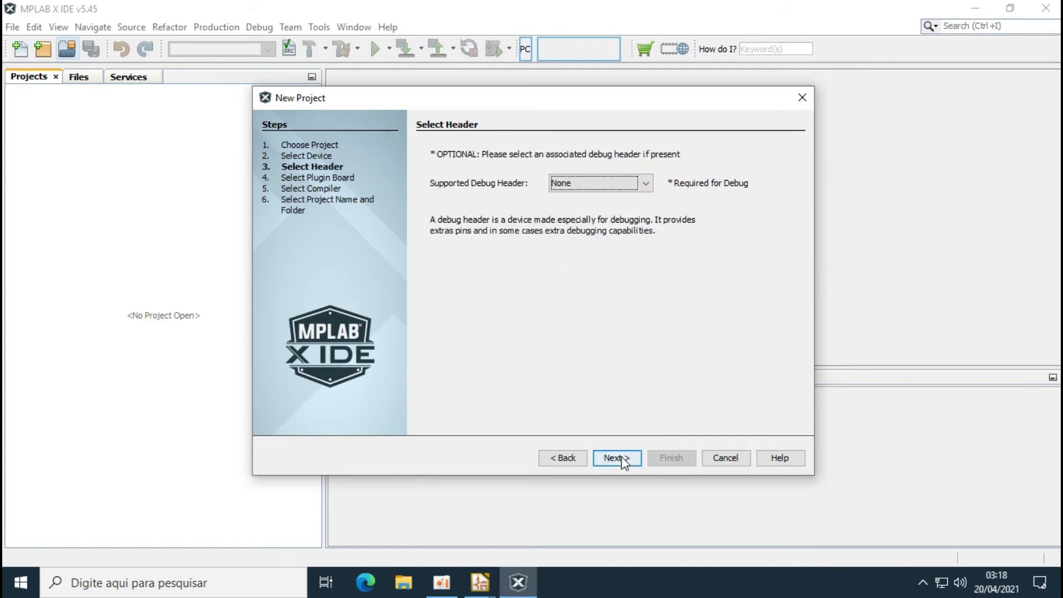
# Keep the debug header at None and select XC8 (v2.31) as the project's compiler
pyautogui.click(621, 458)
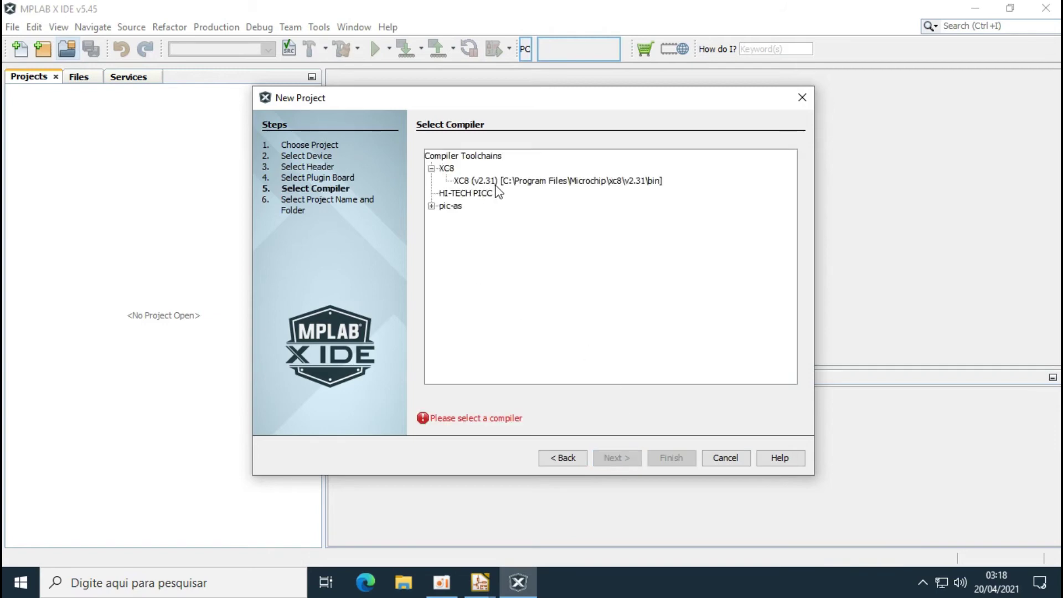
pyautogui.click(432, 206)
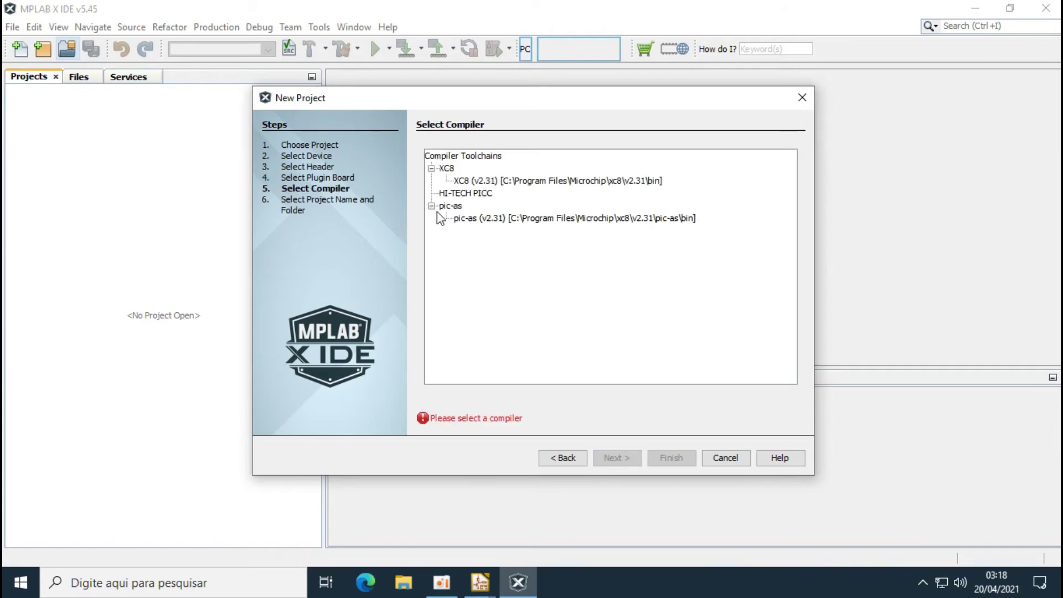
pyautogui.click(502, 218)
pyautogui.click(491, 182)
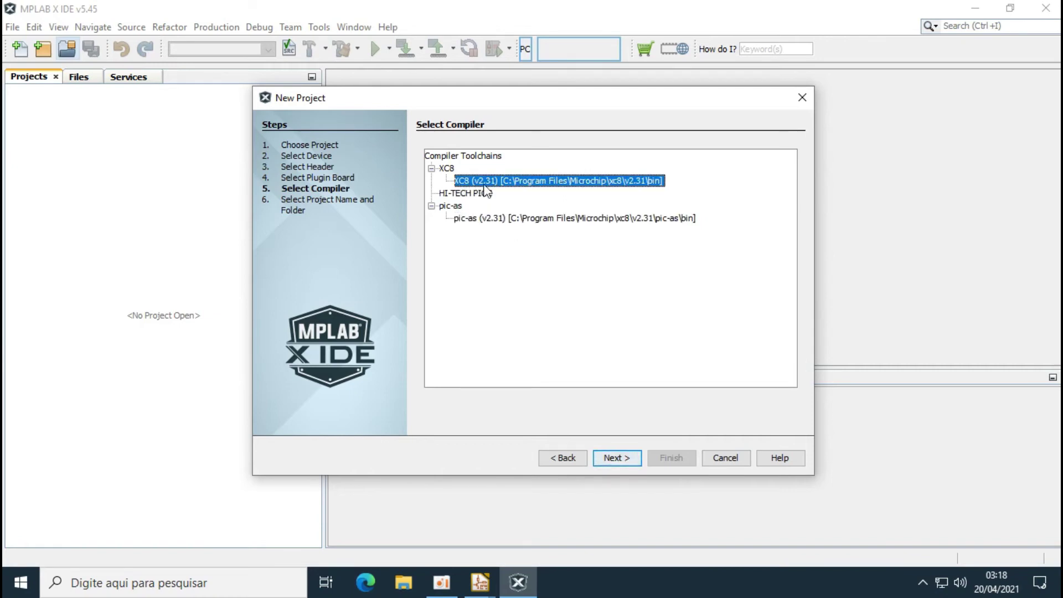
pyautogui.click(619, 459)
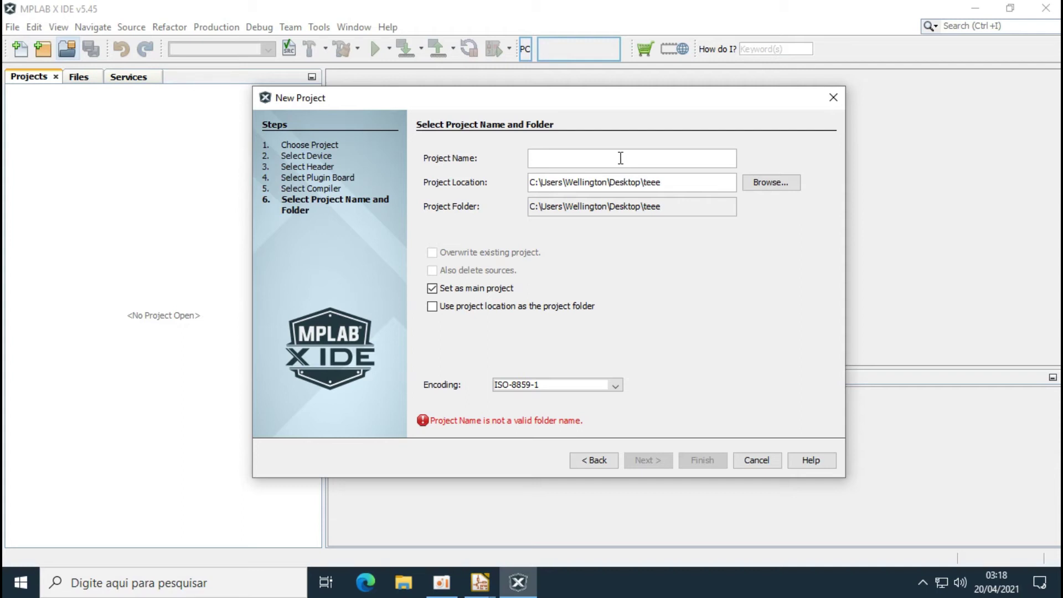
# Create a folder named Programa inside the desktop folder "Medidor para fontes de bancada simétricas 02" and return to the new project setup
pyautogui.click(1061, 582)
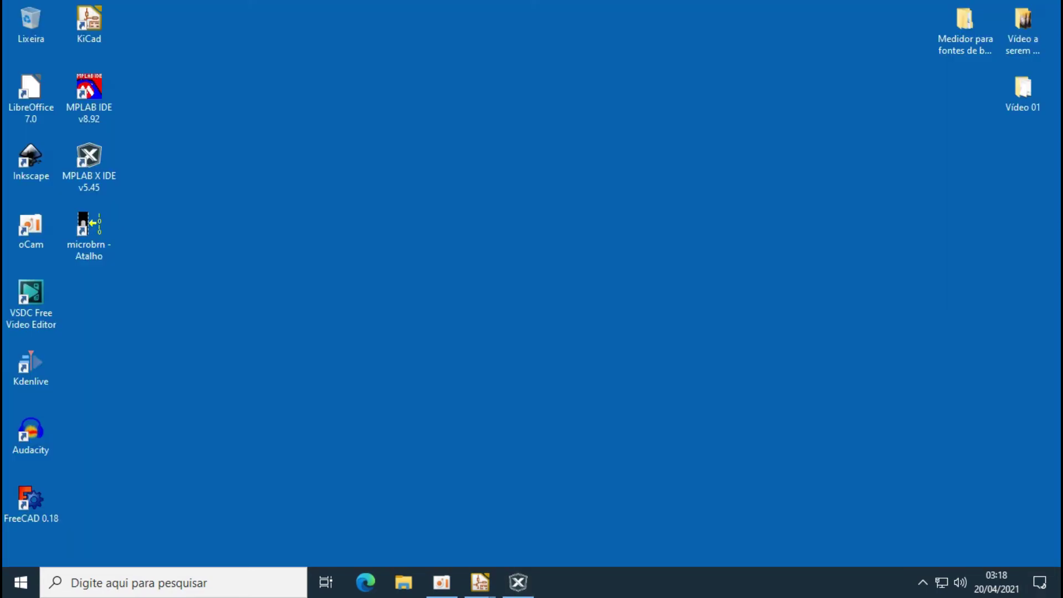
pyautogui.doubleClick(968, 20)
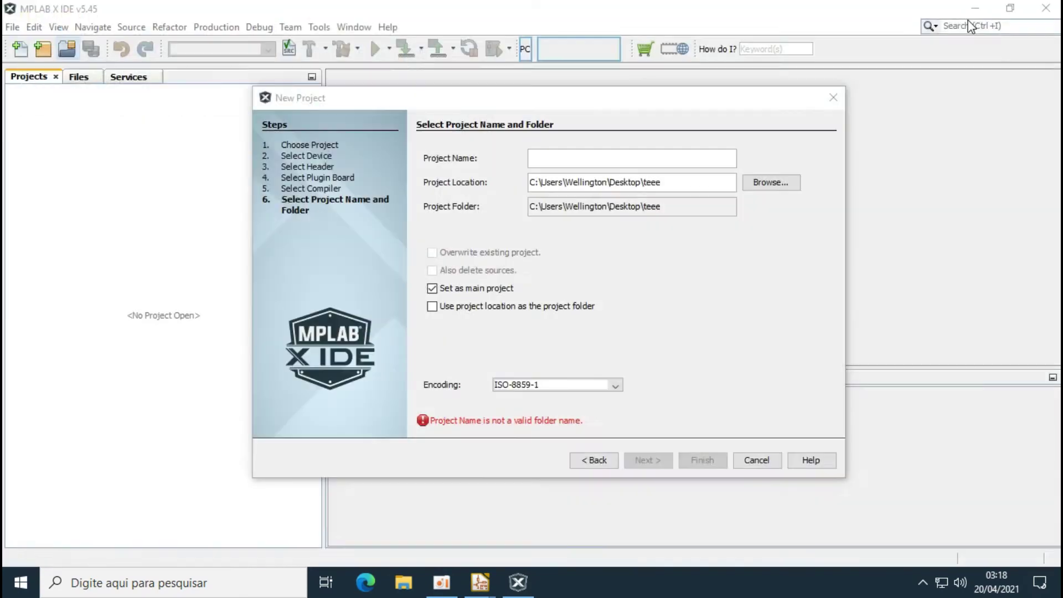
pyautogui.rightClick(356, 234)
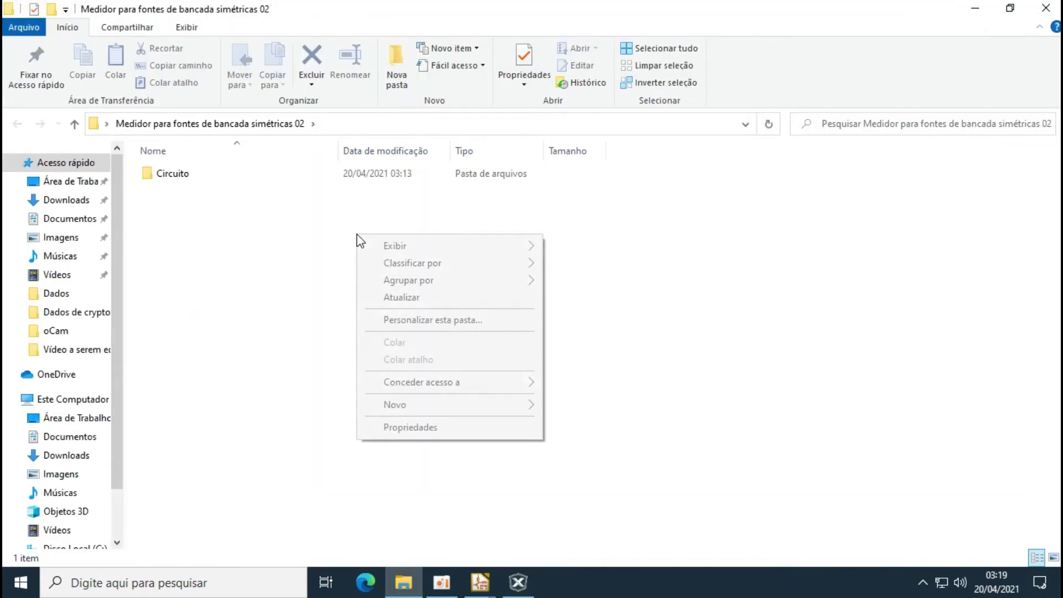
pyautogui.moveTo(519, 410)
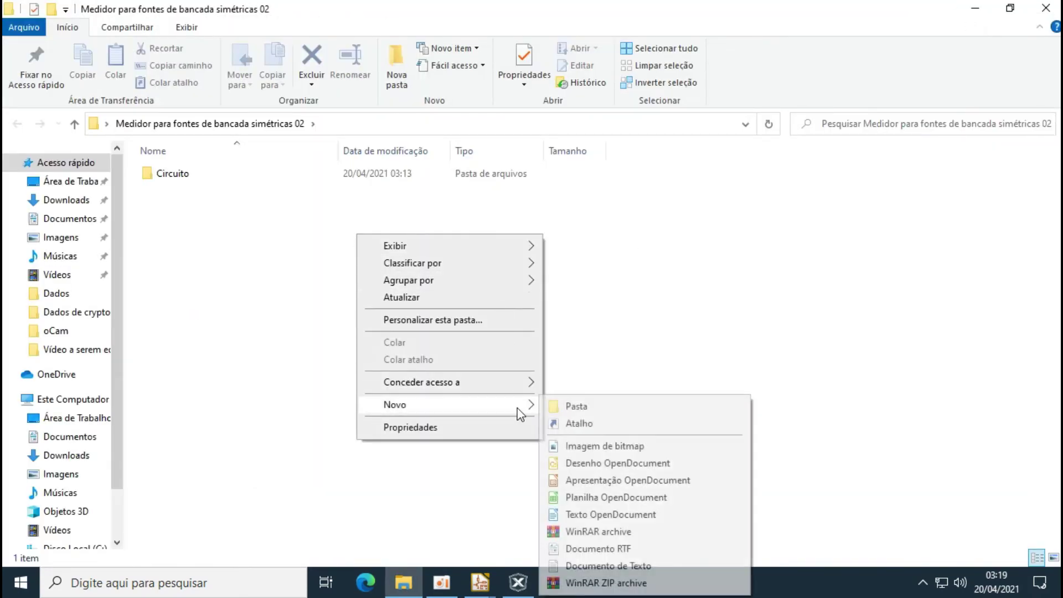
pyautogui.click(595, 407)
pyautogui.press('BackSpace')
pyautogui.write('Programa')
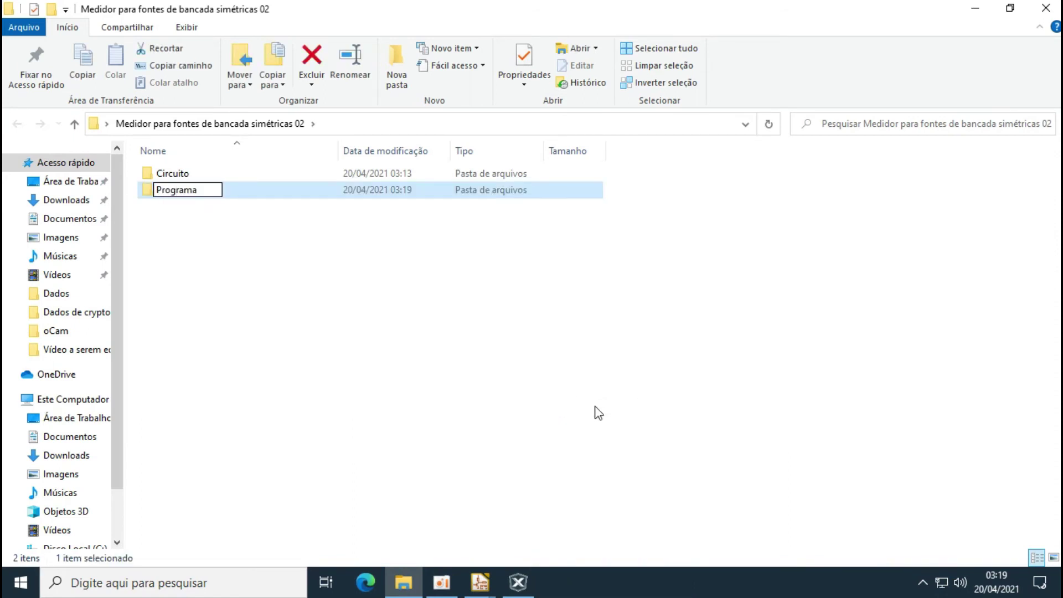
pyautogui.click(598, 413)
pyautogui.doubleClick(189, 196)
pyautogui.moveTo(369, 223); pyautogui.dragTo(564, 382)
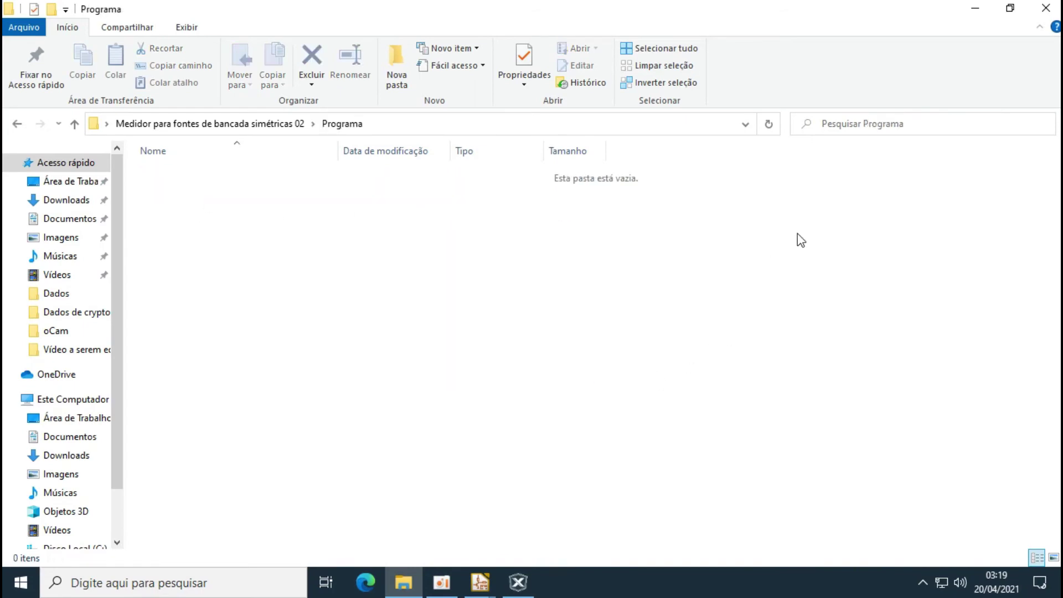
pyautogui.click(1046, 9)
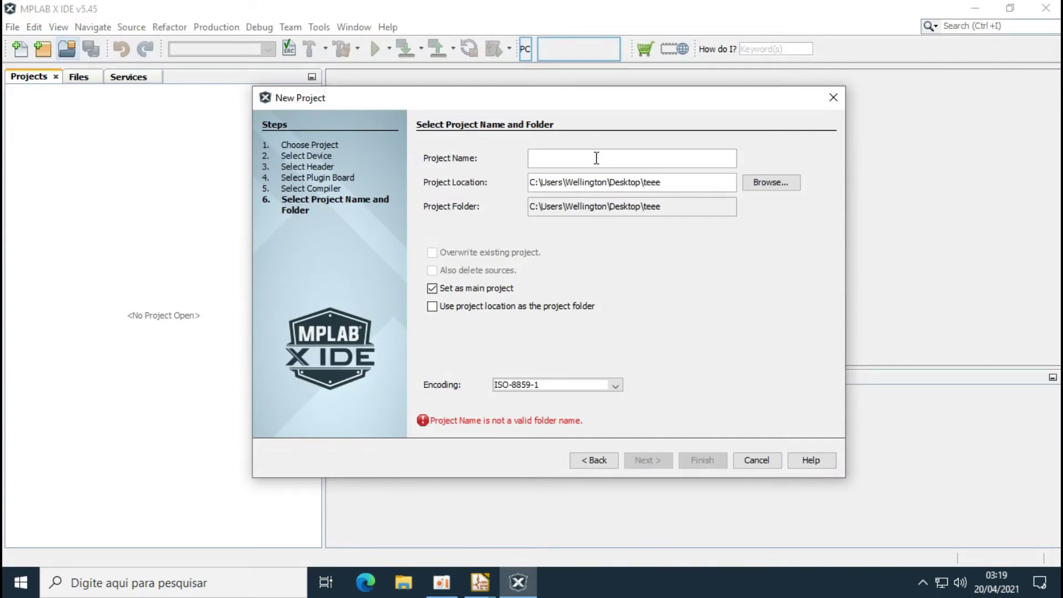
# Name the new project MedidorFonteSimetrica02
pyautogui.write('Medid')
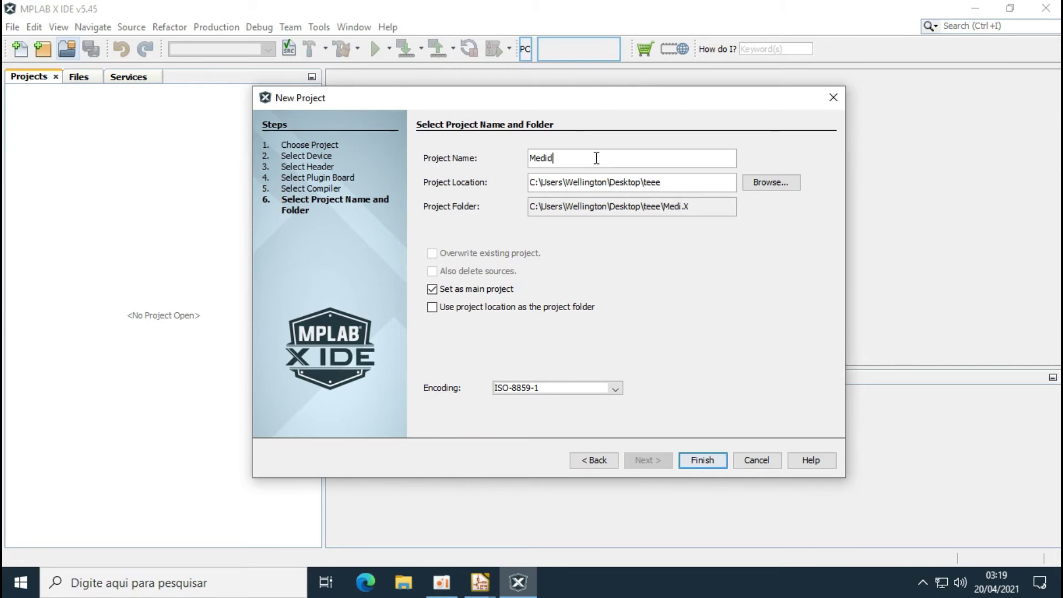
pyautogui.write('orFonted')
pyautogui.write('im')
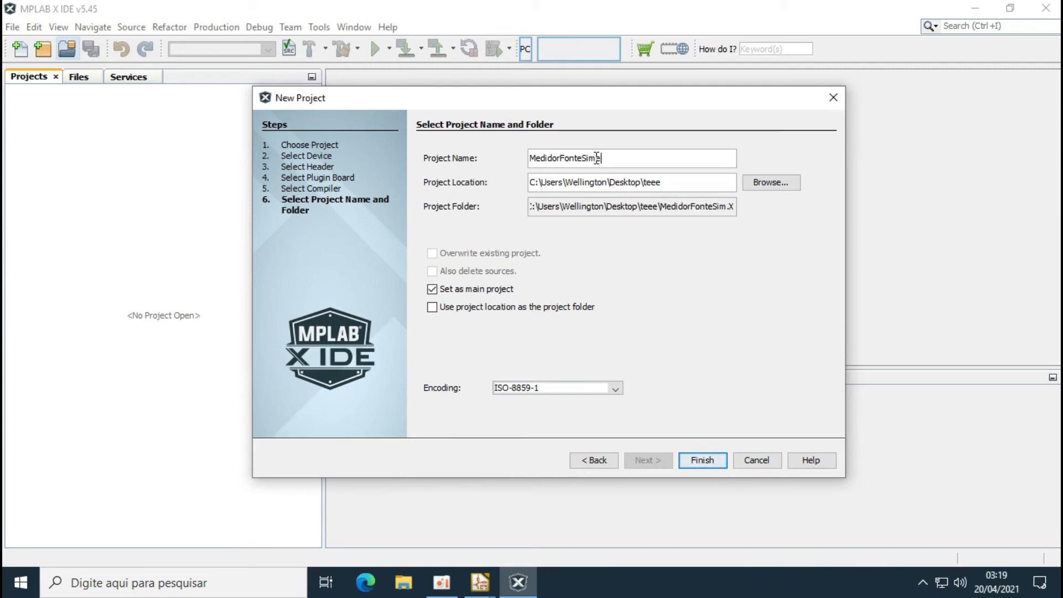
pyautogui.write('etrica02')
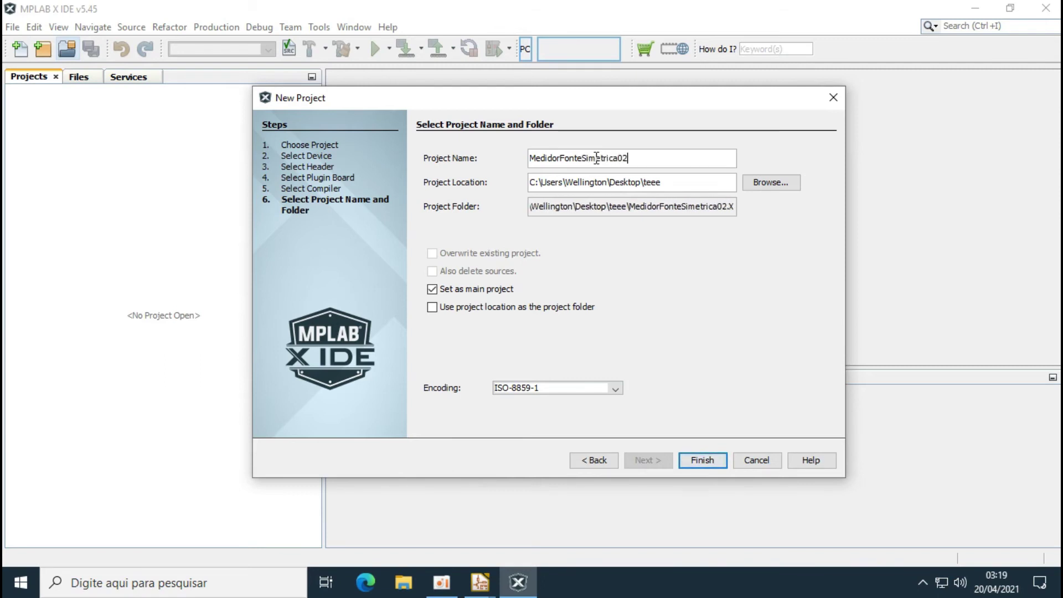
# Set the project location to the Programa folder inside "Medidor para fontes de bancada simétricas 02" on the desktop
pyautogui.click(772, 184)
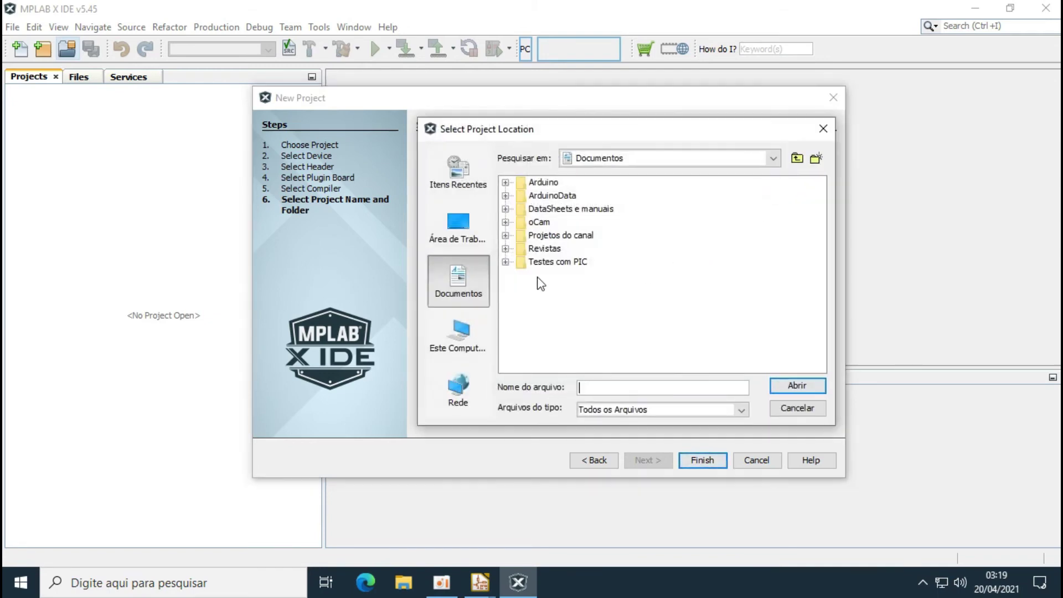
pyautogui.click(457, 227)
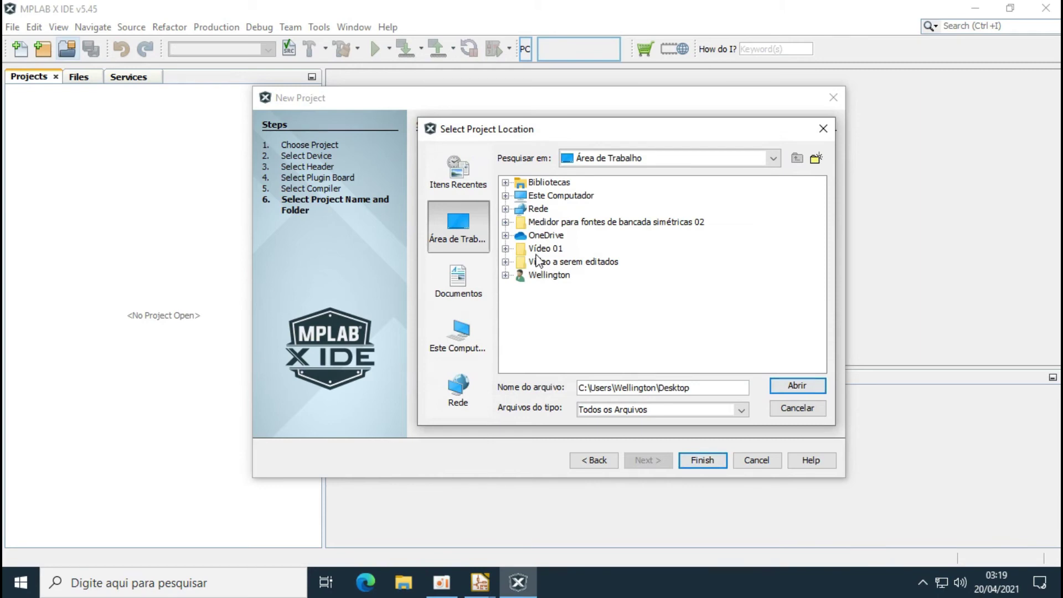
pyautogui.click(521, 222)
pyautogui.click(505, 222)
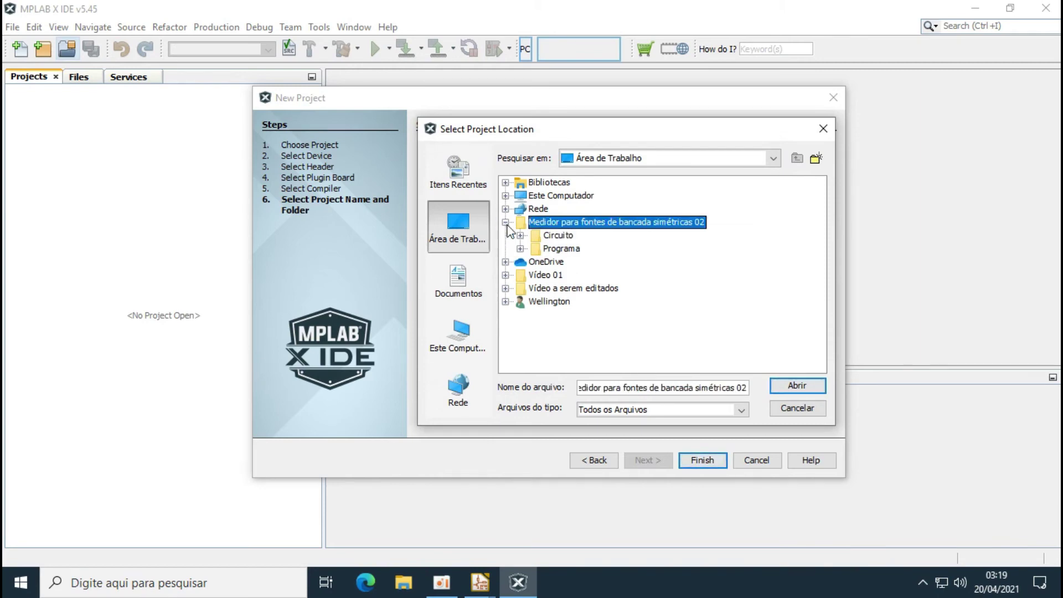
pyautogui.doubleClick(553, 249)
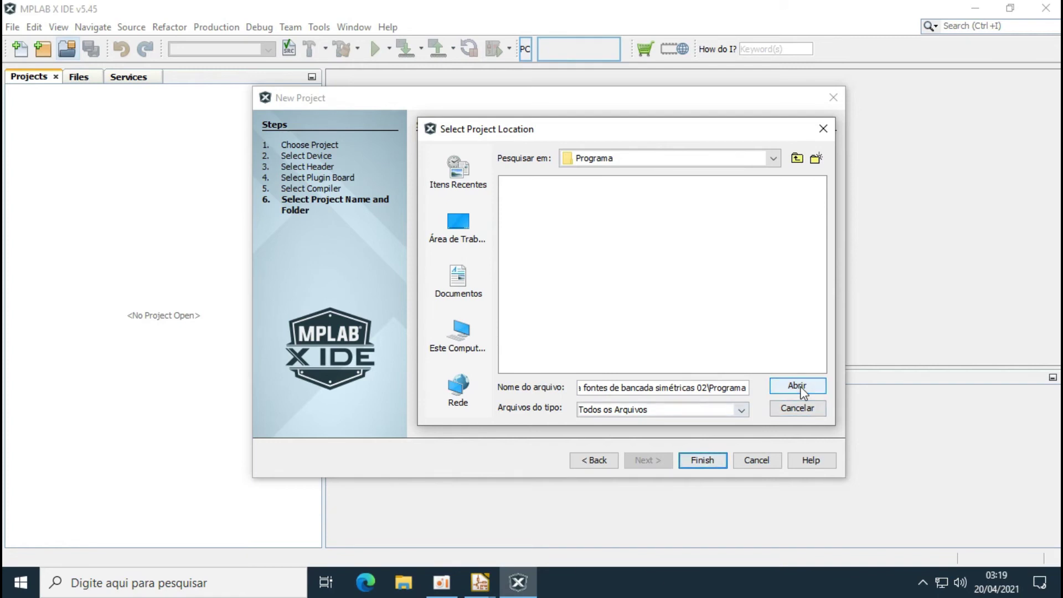
pyautogui.click(797, 158)
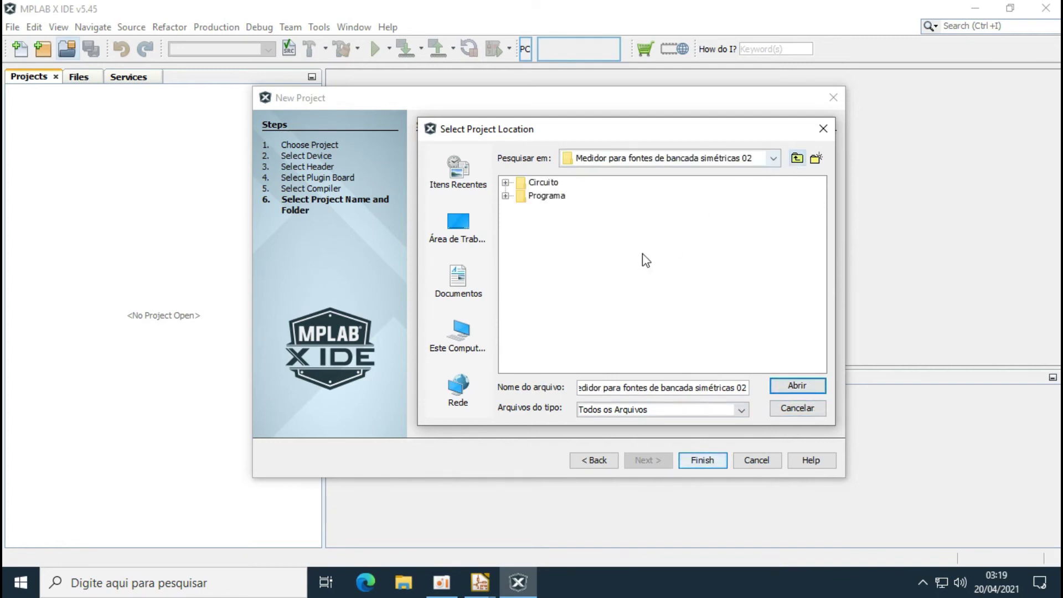
pyautogui.doubleClick(539, 199)
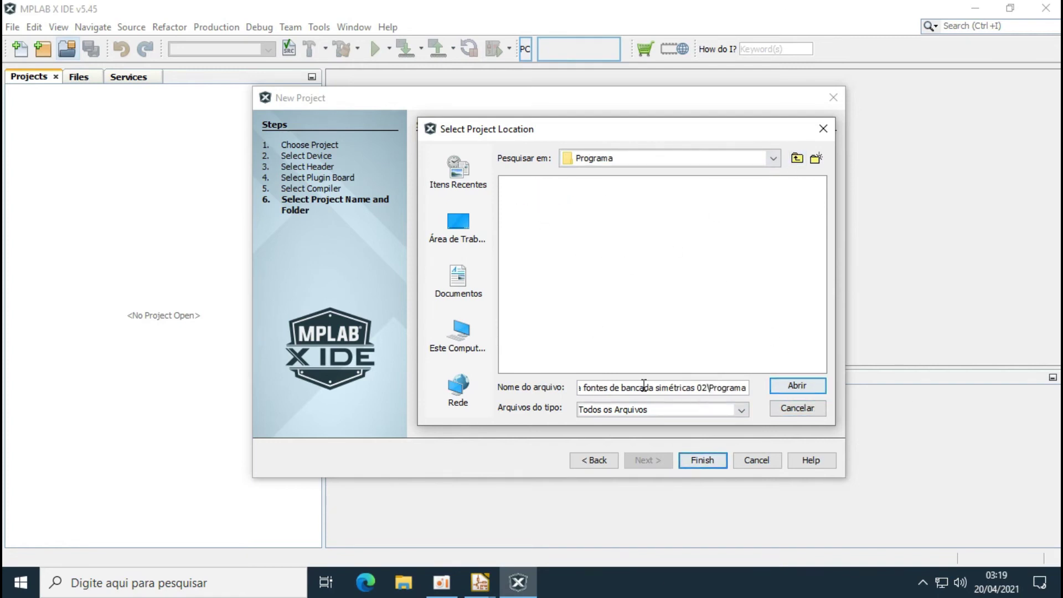
pyautogui.click(796, 386)
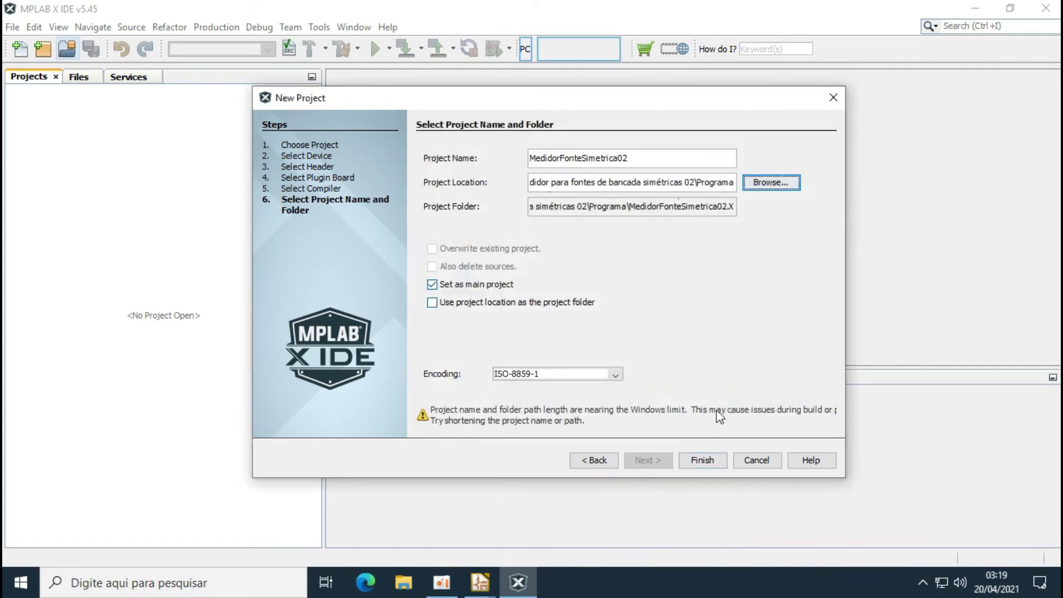
# Finish creating the project and expand MedidorFonteSimetrica02 to show its file folders
pyautogui.click(701, 461)
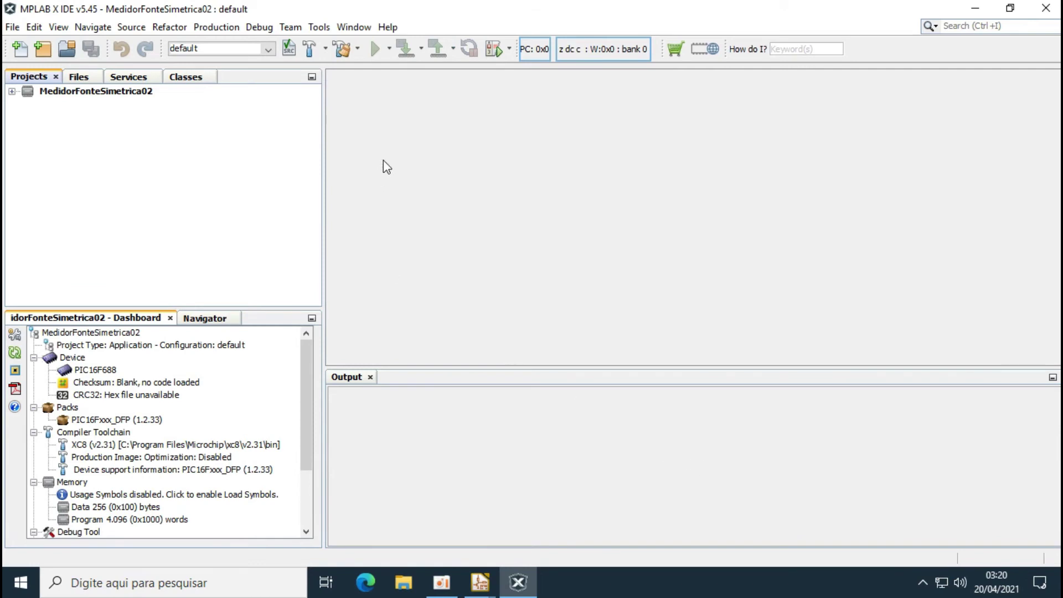
pyautogui.click(11, 91)
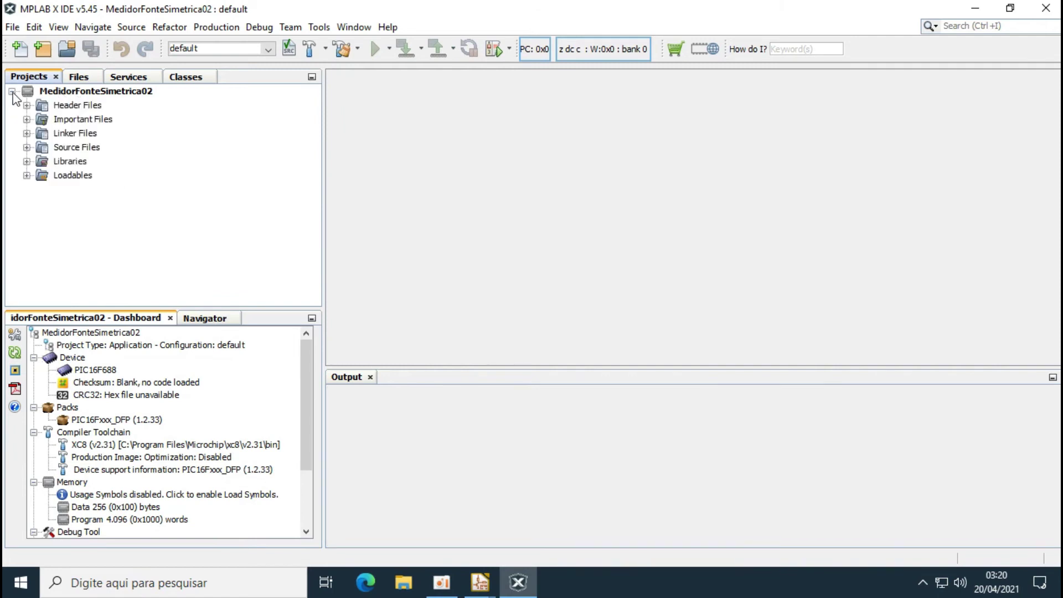
pyautogui.click(77, 147)
pyautogui.rightClick(73, 148)
pyautogui.moveTo(215, 161)
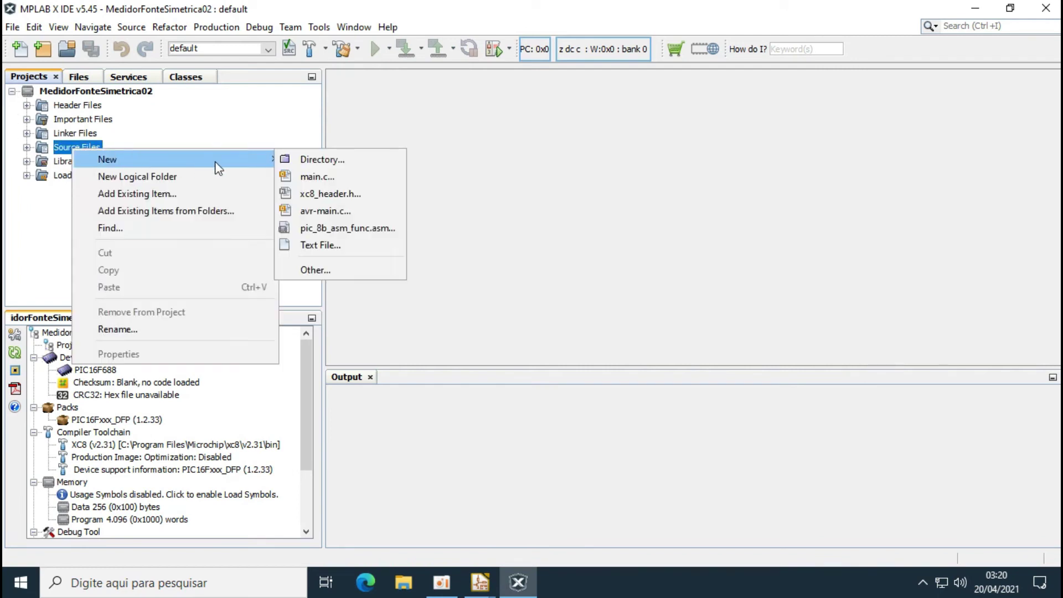
pyautogui.click(428, 139)
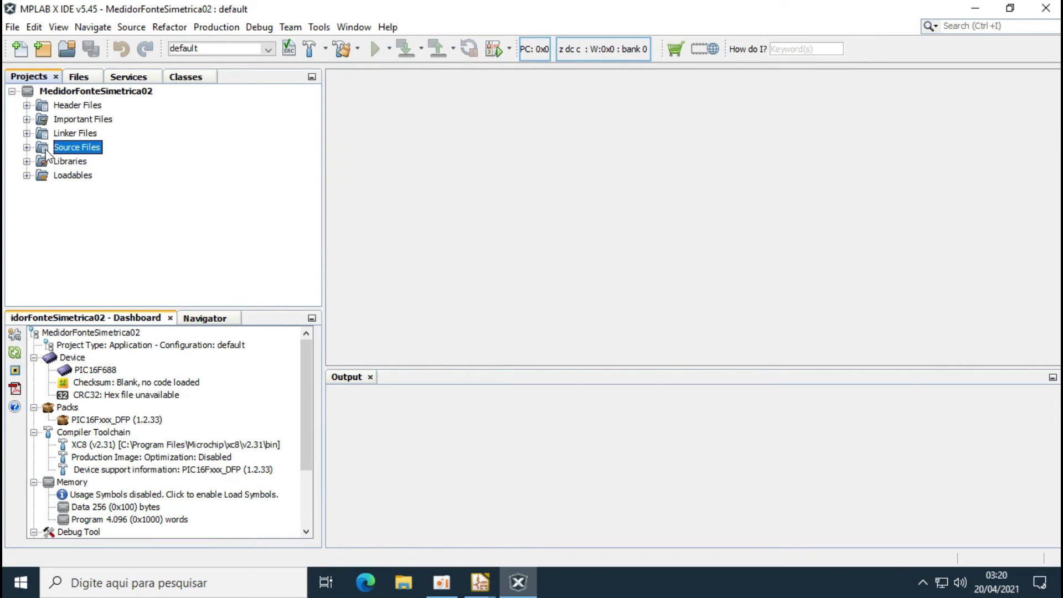
# Create a new main.c type file named MedidorFonteSimetrica02 with extension c in the project's Source Files folder
pyautogui.rightClick(63, 148)
pyautogui.moveTo(194, 162)
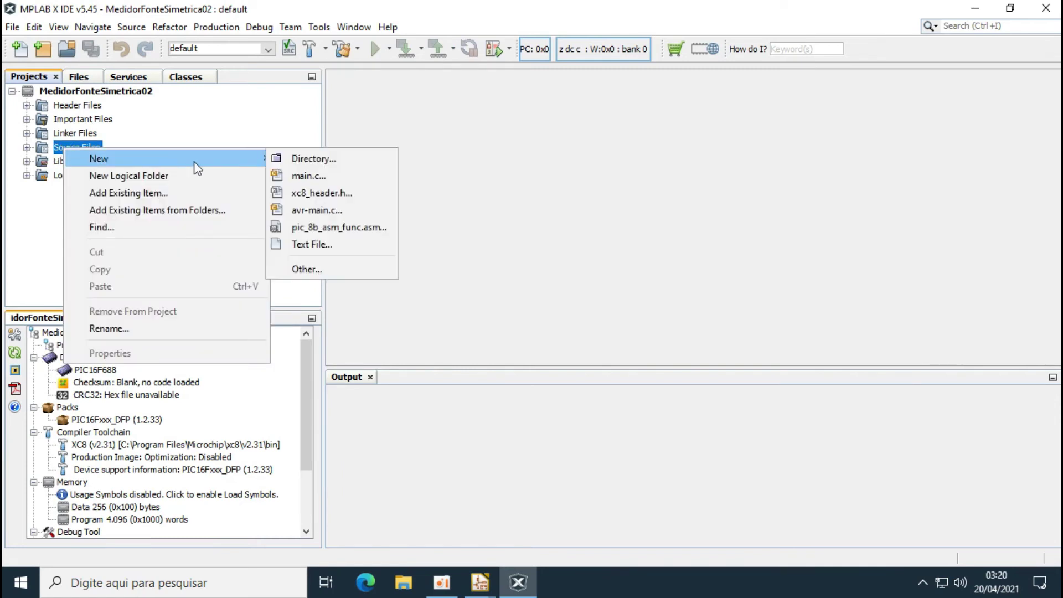
pyautogui.click(310, 177)
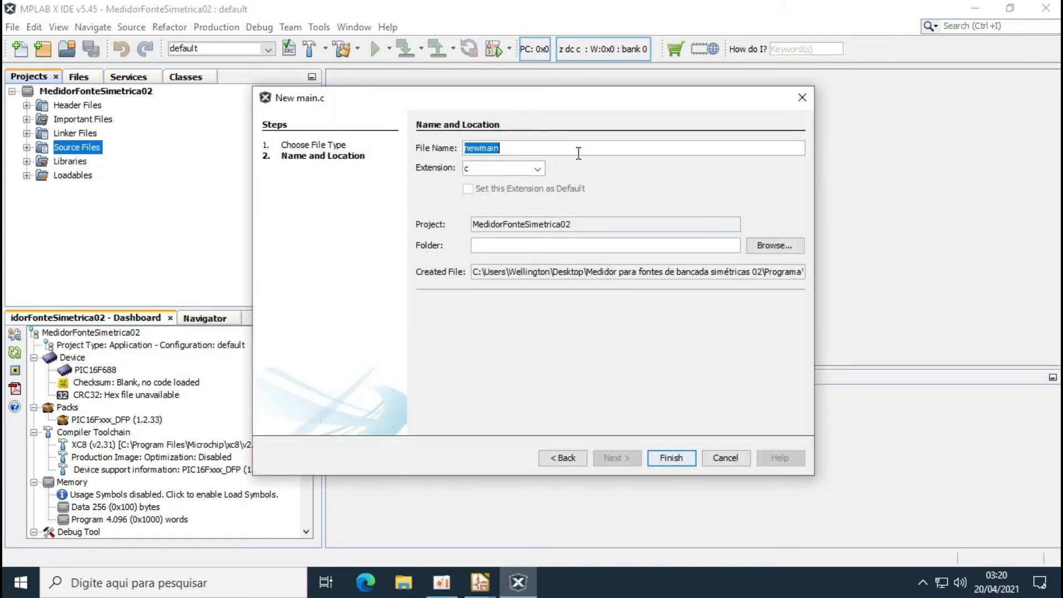
pyautogui.press('BackSpace')
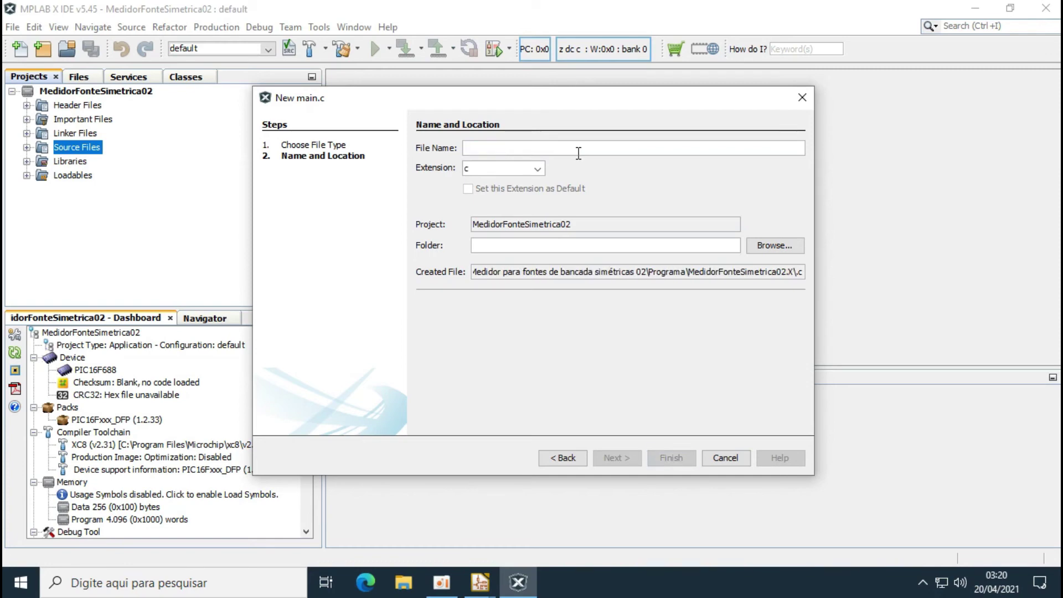
pyautogui.write('Meid')
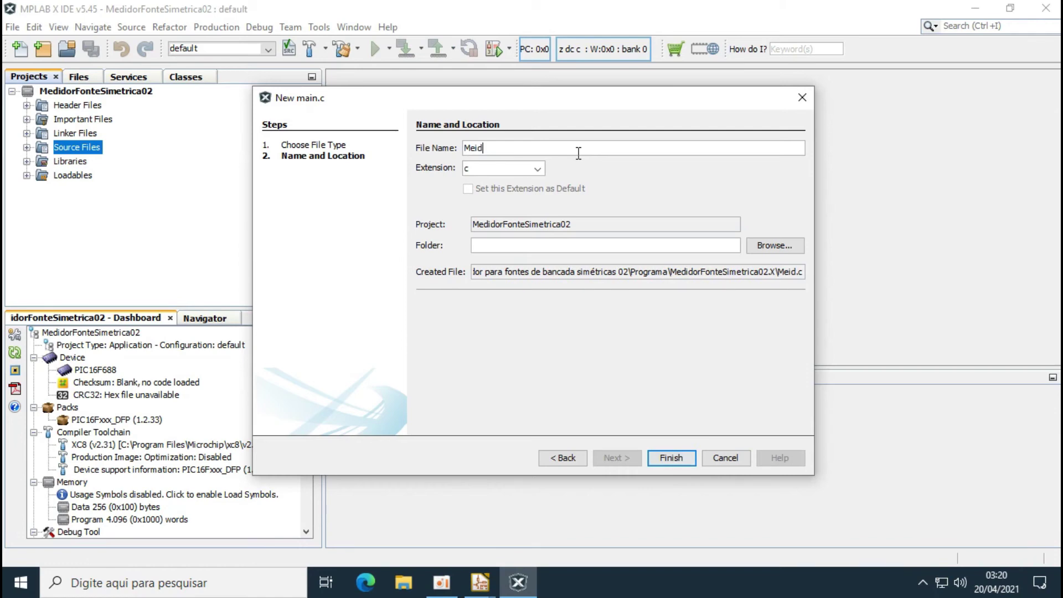
pyautogui.press('BackSpace')
pyautogui.press('BackSpace')
pyautogui.write('didor')
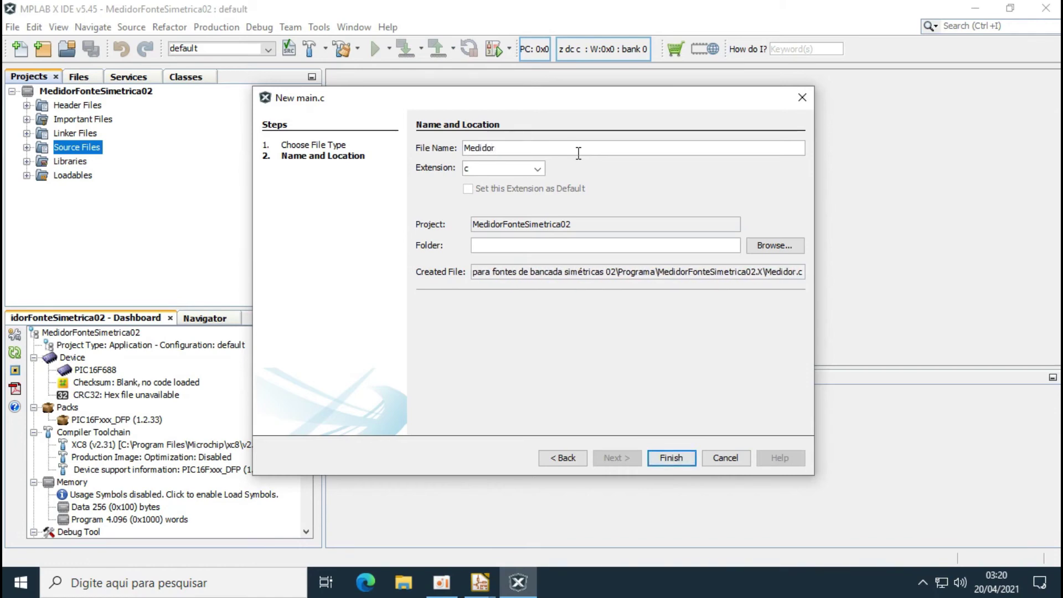
pyautogui.write('Fonte')
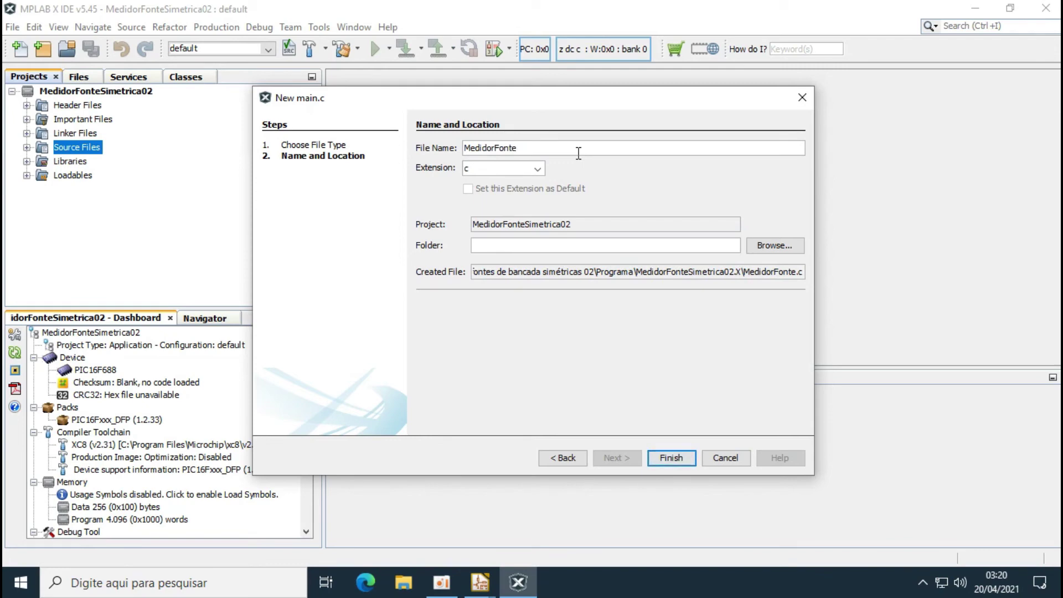
pyautogui.write('Simetrica')
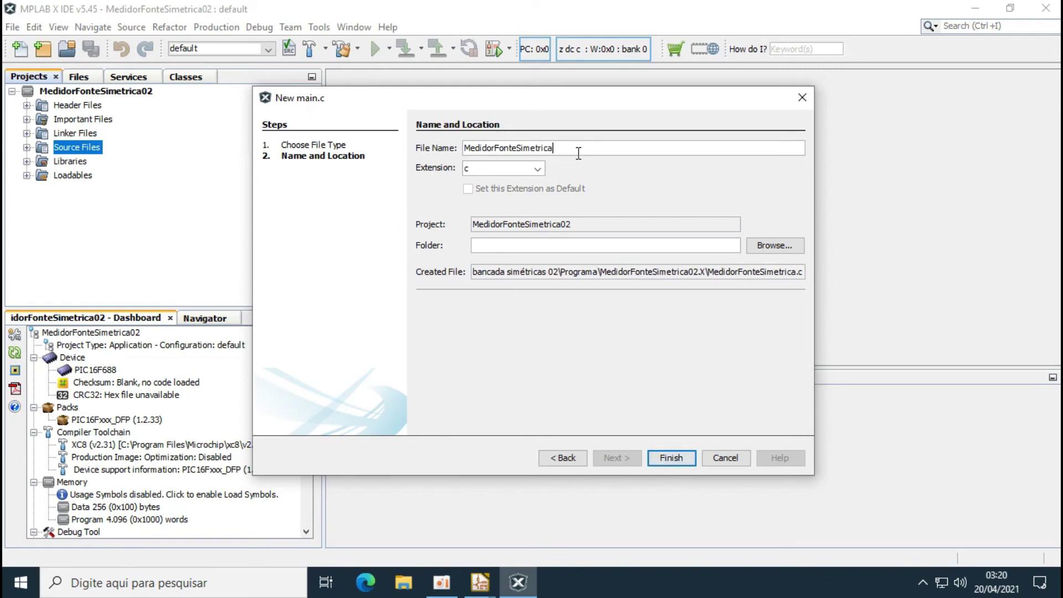
pyautogui.write('02')
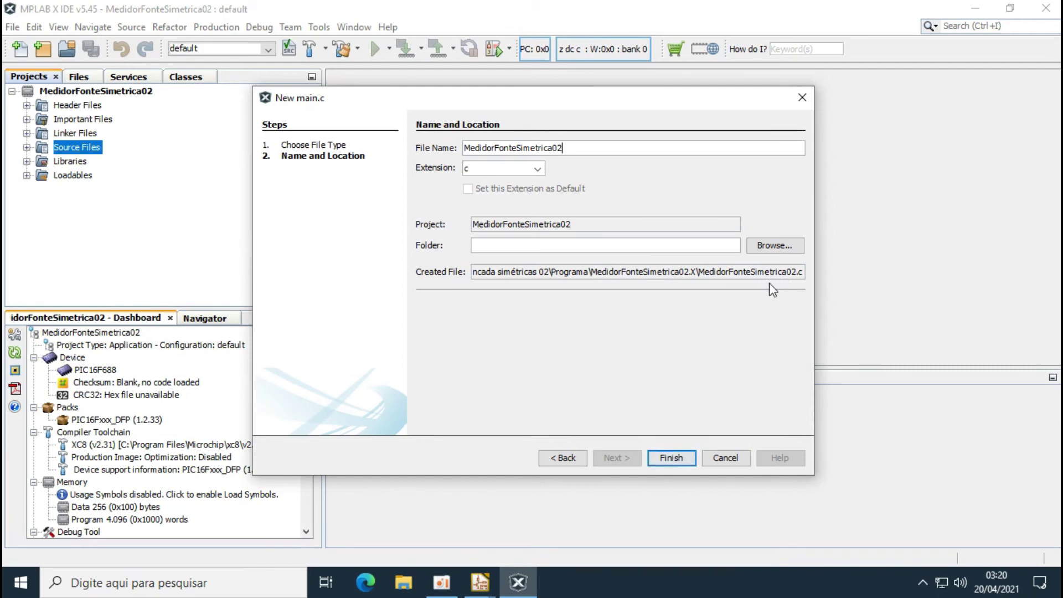
pyautogui.click(672, 459)
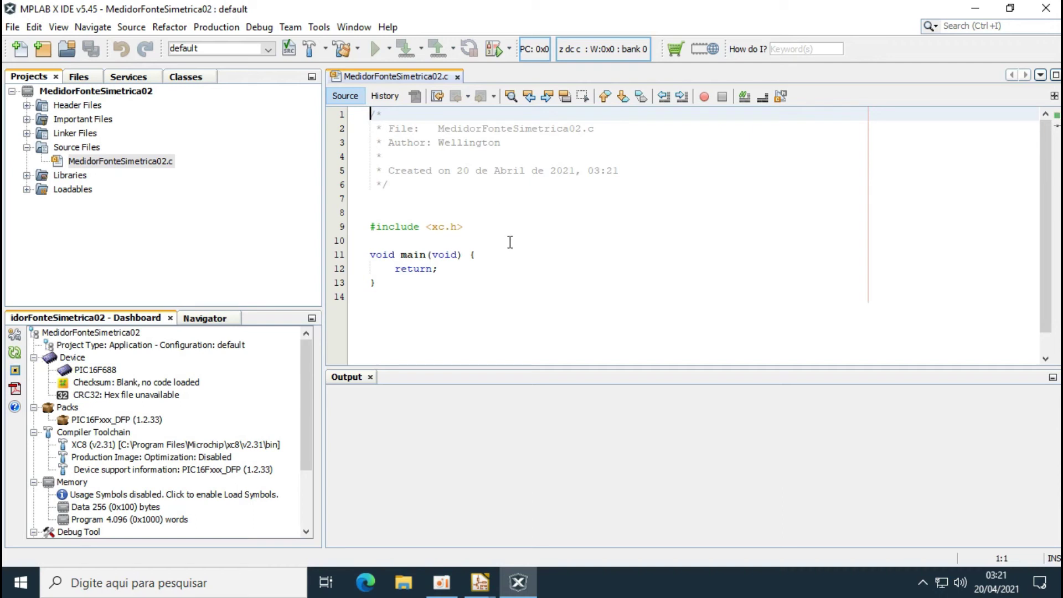
pyautogui.scroll(-1, 499, 259)
pyautogui.scroll(1, 499, 259)
pyautogui.moveTo(464, 226); pyautogui.dragTo(431, 227)
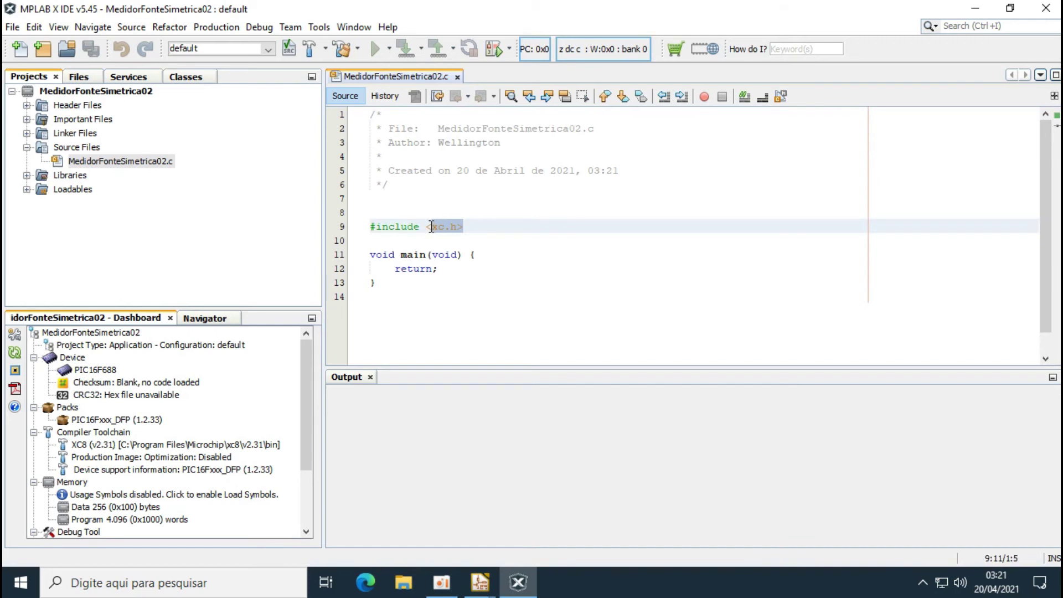
pyautogui.click(452, 271)
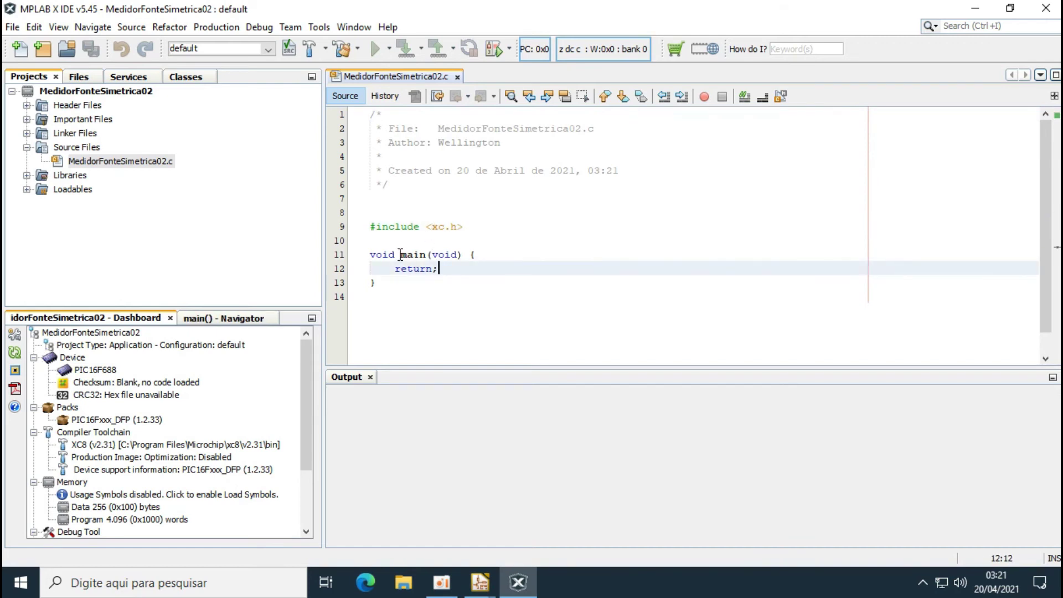